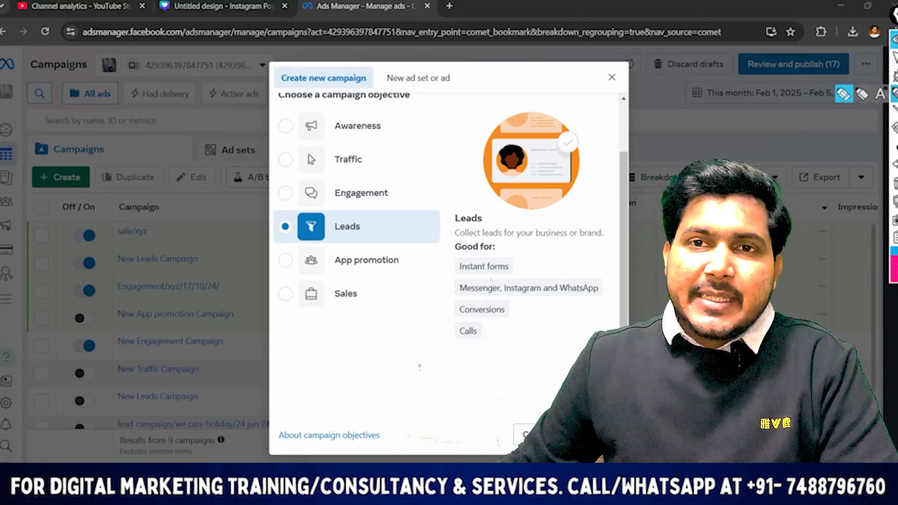
Mark the four "Good for" items of the Leads objective with the pen, bracket them, and clear the marks
drag(429, 269, 466, 257)
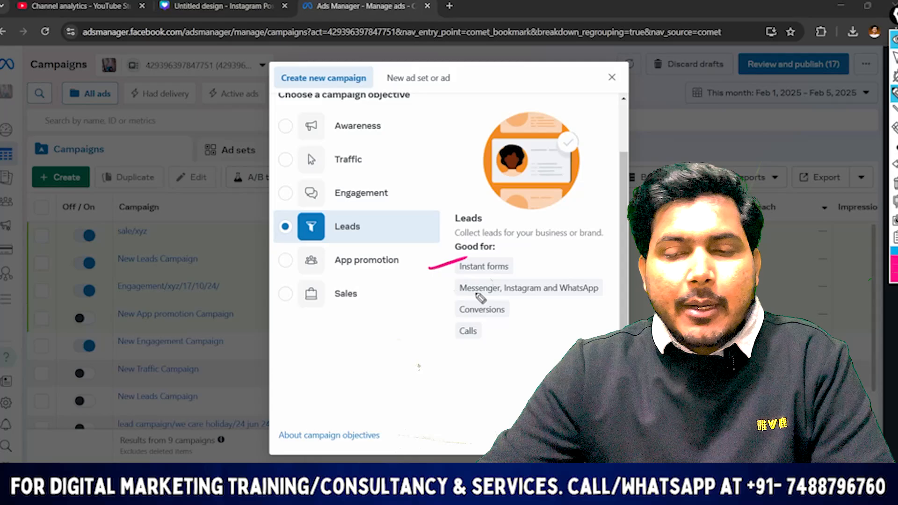
drag(426, 295, 470, 285)
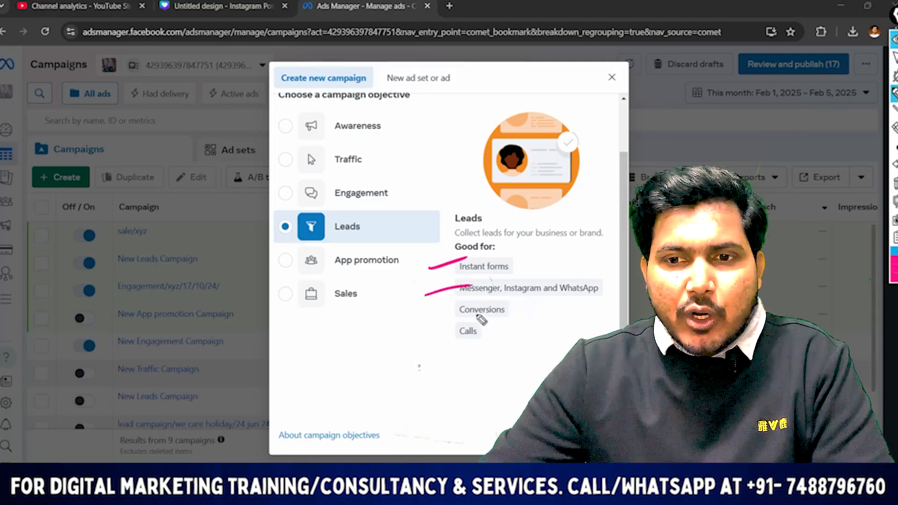
drag(408, 319, 498, 297)
drag(415, 350, 507, 324)
mouse_move(512, 253)
mouse_down()
mouse_move(543, 276)
mouse_move(551, 341)
mouse_up()
click(895, 58)
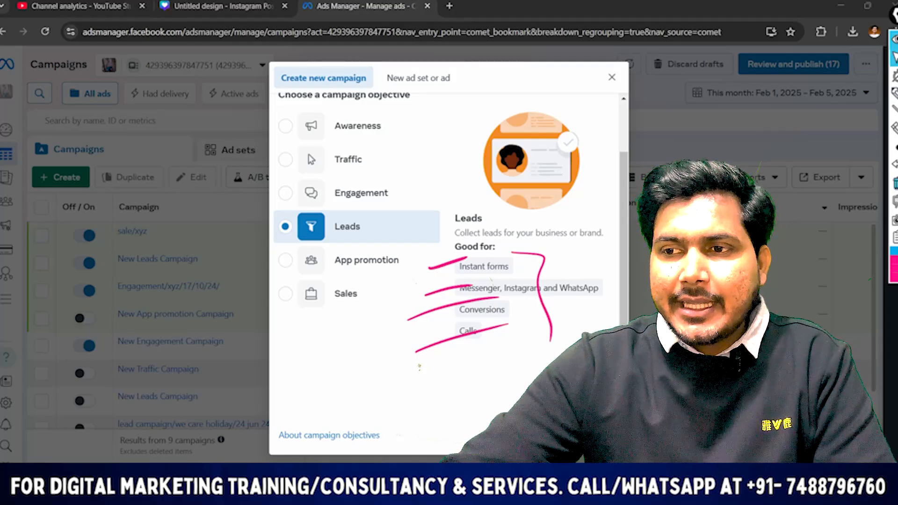
click(895, 182)
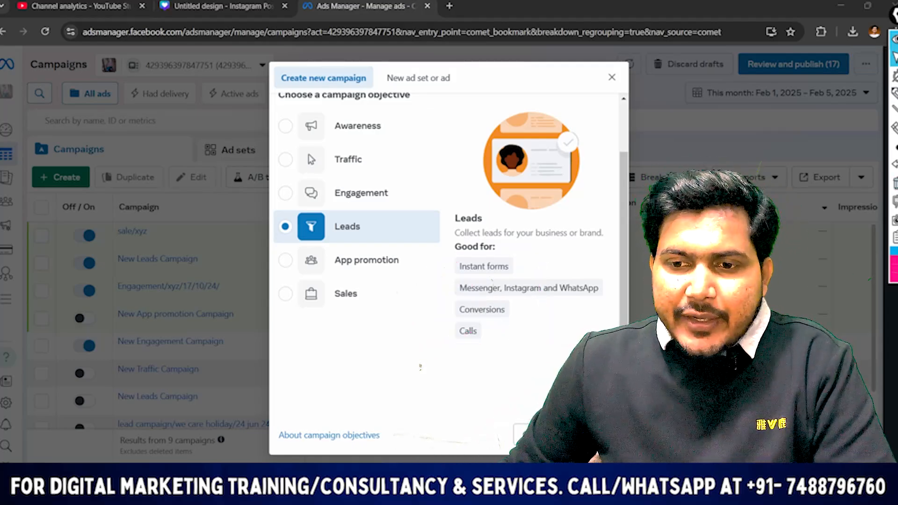
Continue with the Leads objective and name the new campaign "instant form/5/02/25"
click(587, 435)
click(428, 304)
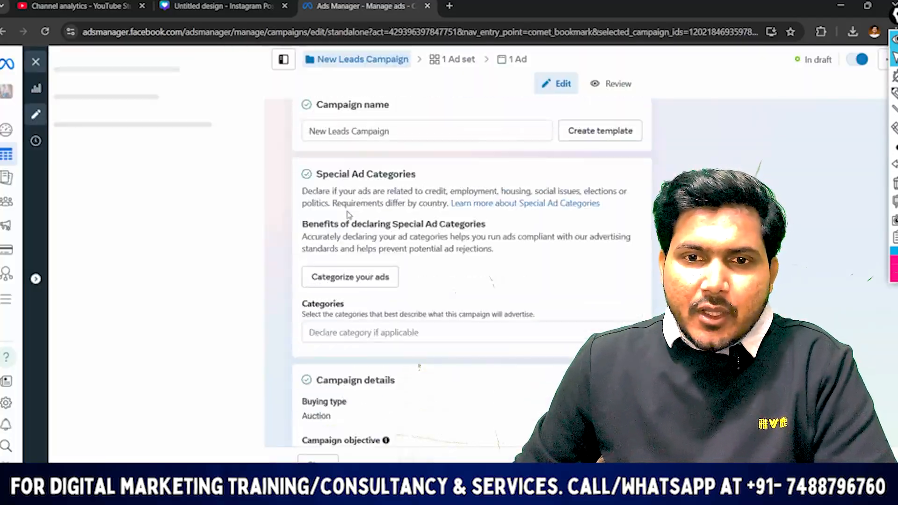
click(403, 147)
key(BackSpace)
key(BackSpace)
key(BackSpace)
key(BackSpace)
key(BackSpace)
key(BackSpace)
key(BackSpace)
key(BackSpace)
key(BackSpace)
key(BackSpace)
key(BackSpace)
key(BackSpace)
key(BackSpace)
key(BackSpace)
key(BackSpace)
key(BackSpace)
key(BackSpace)
key(BackSpace)
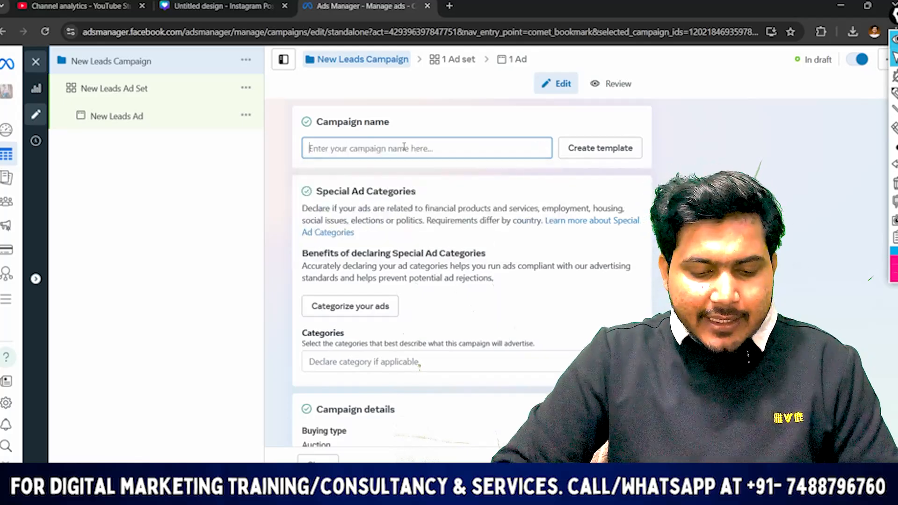
text(instant form/5/02/25)
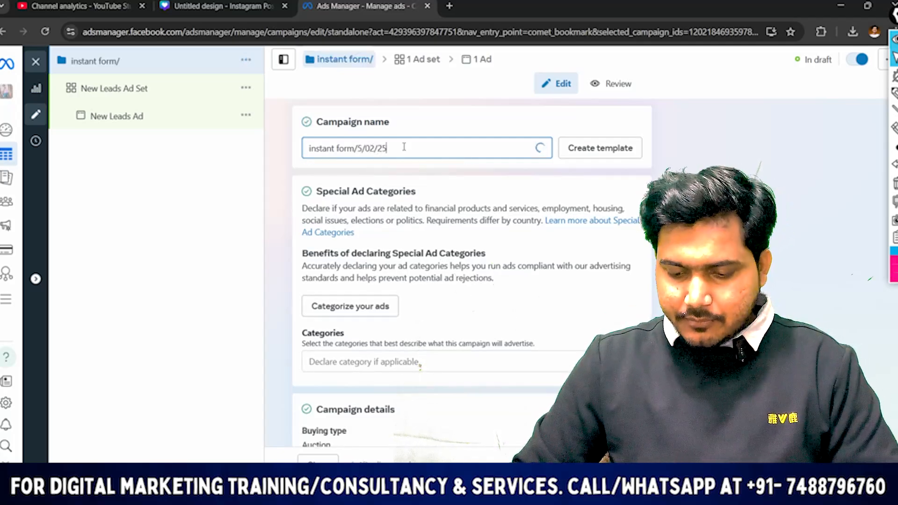
Draw a pen line at the Advantage campaign budget switch, and return to normal pointer control
scroll(477, 182, down, 5)
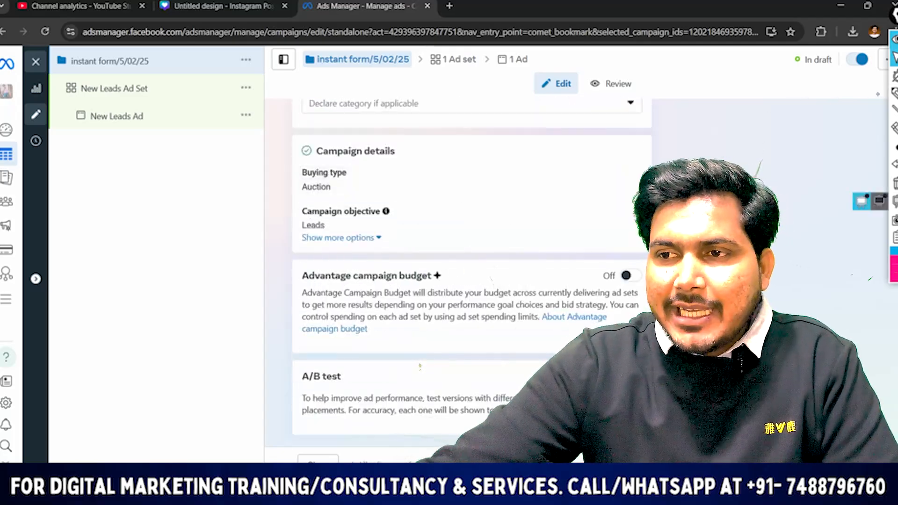
click(894, 93)
drag(563, 284, 632, 276)
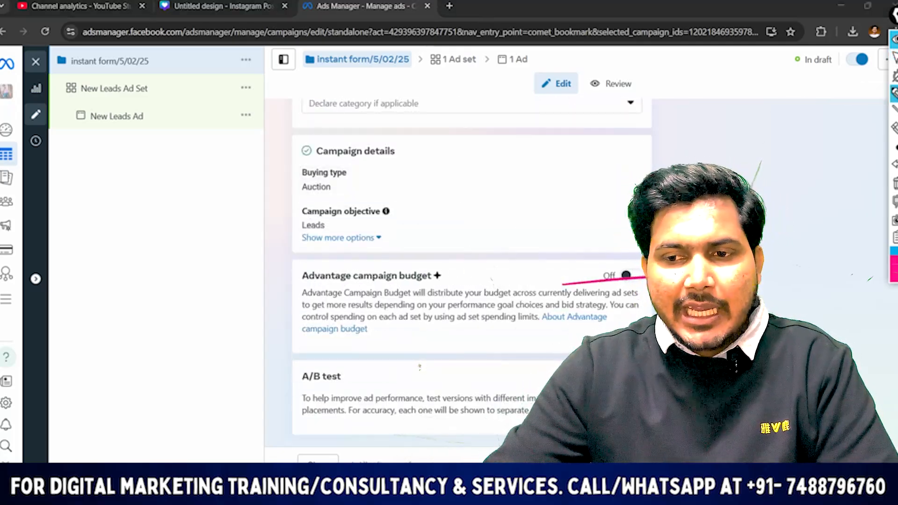
click(894, 58)
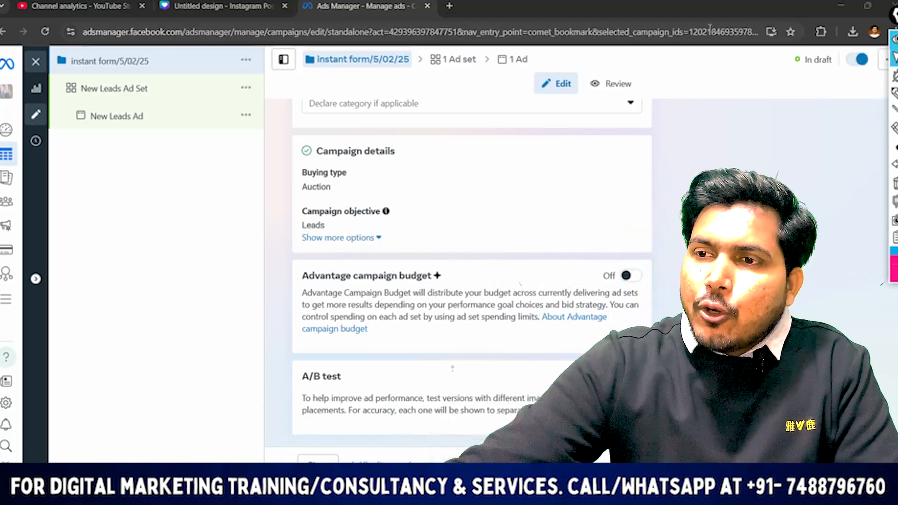
Underline the Advantage campaign budget and A/B test headings with the pen and draw a curved bracket beside them
click(894, 93)
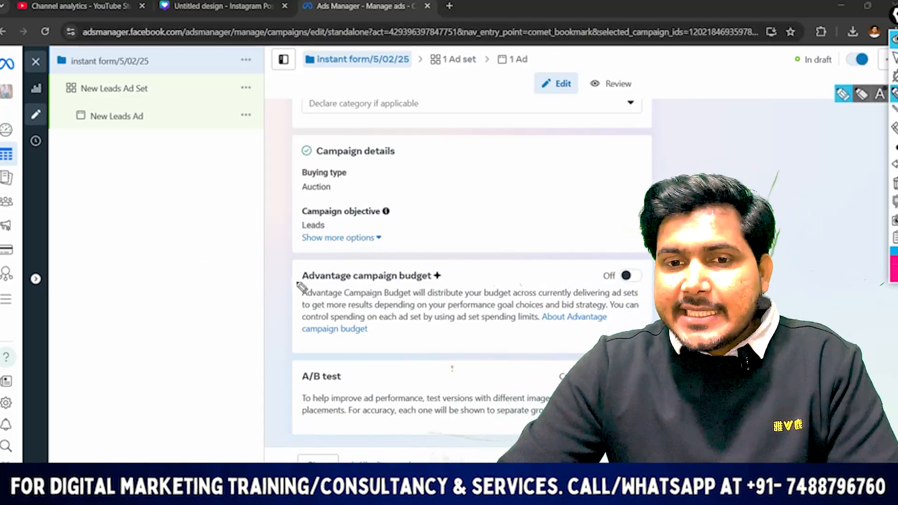
drag(292, 287, 489, 284)
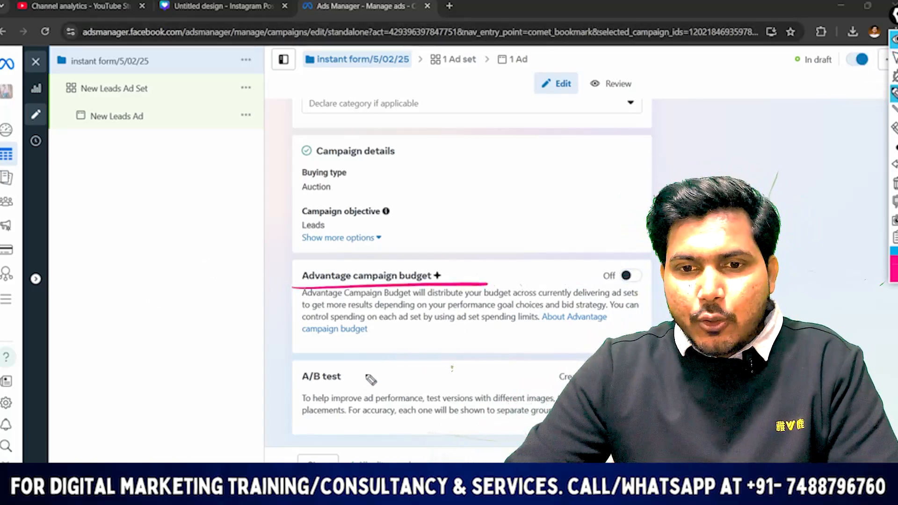
drag(281, 394, 396, 385)
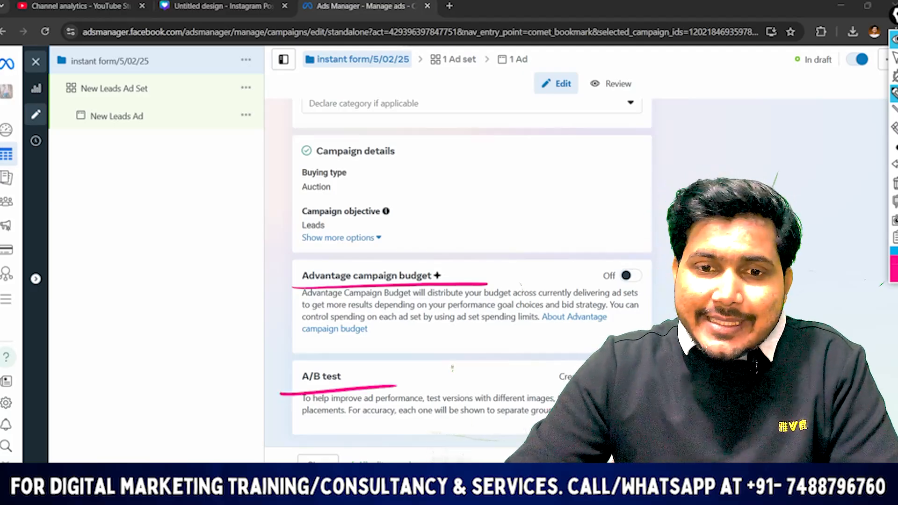
drag(269, 273, 252, 371)
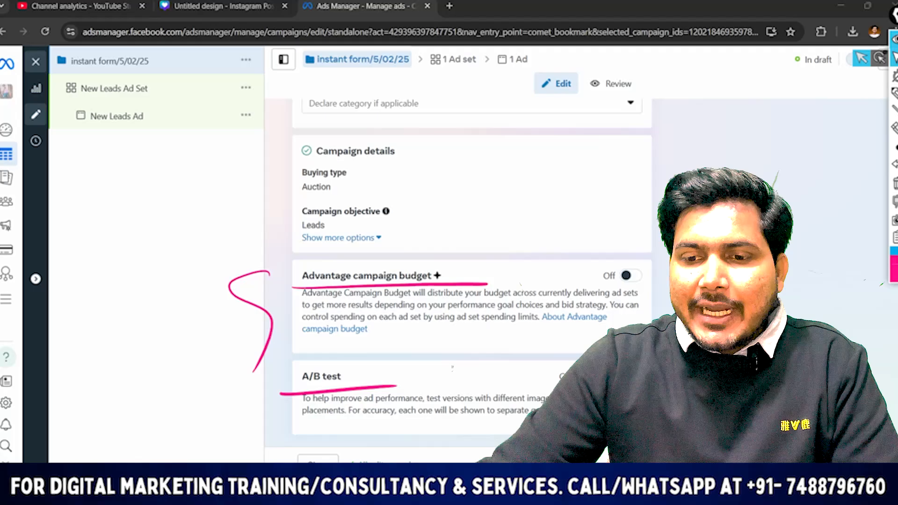
click(894, 58)
Switch to the YouTube playlists page, circle the Facebook & Instagram ads course playlist, and return to Ads Manager
key(alt+Tab)
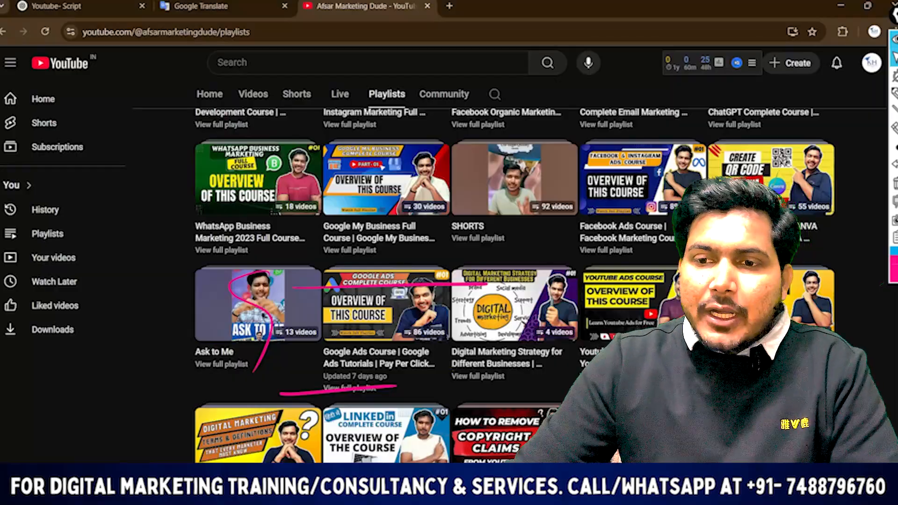
scroll(643, 192, up, 1)
click(894, 93)
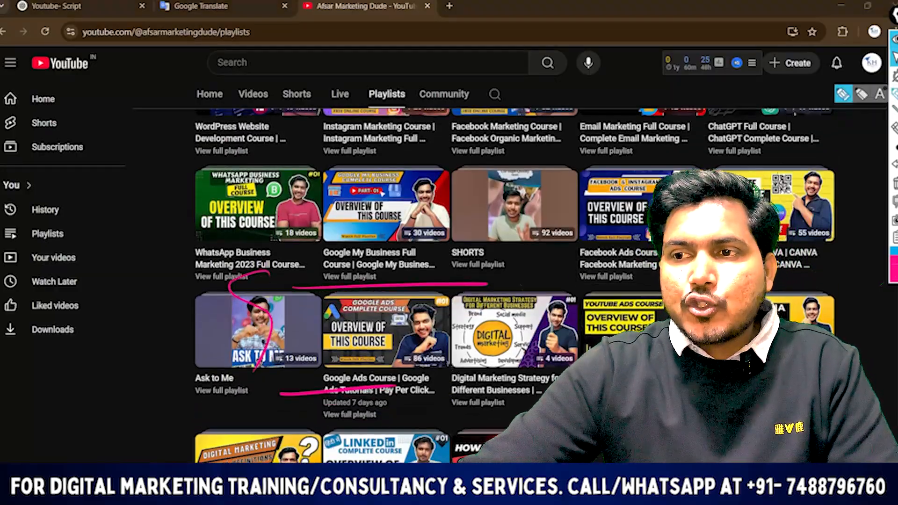
mouse_move(720, 164)
mouse_down()
mouse_move(591, 185)
mouse_move(628, 279)
mouse_up()
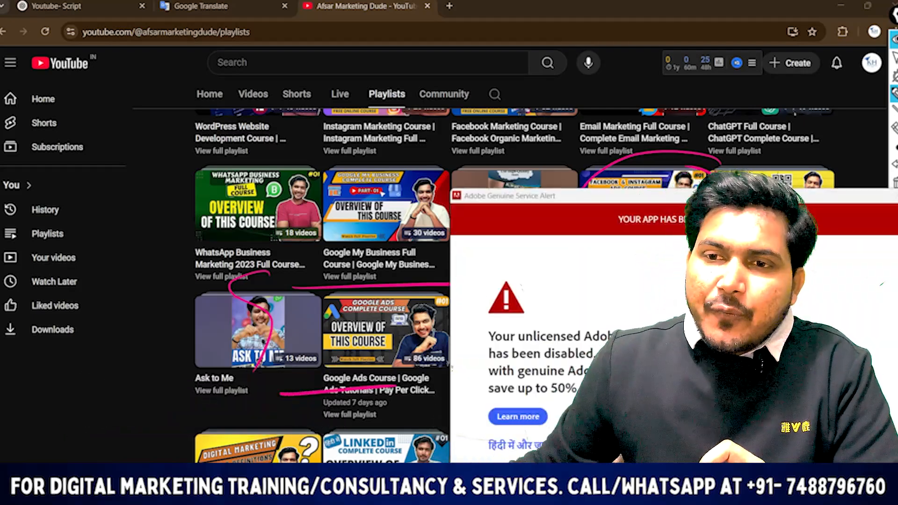
click(894, 57)
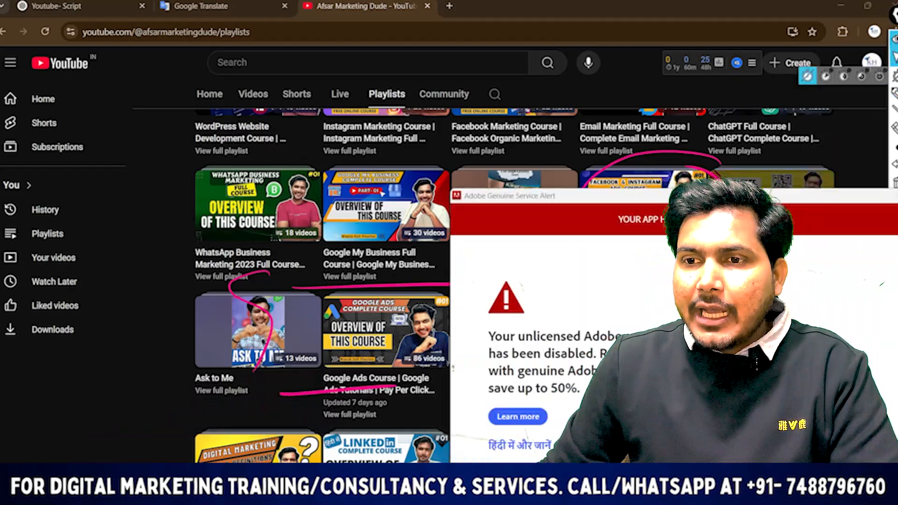
click(896, 196)
mouse_move(600, 218)
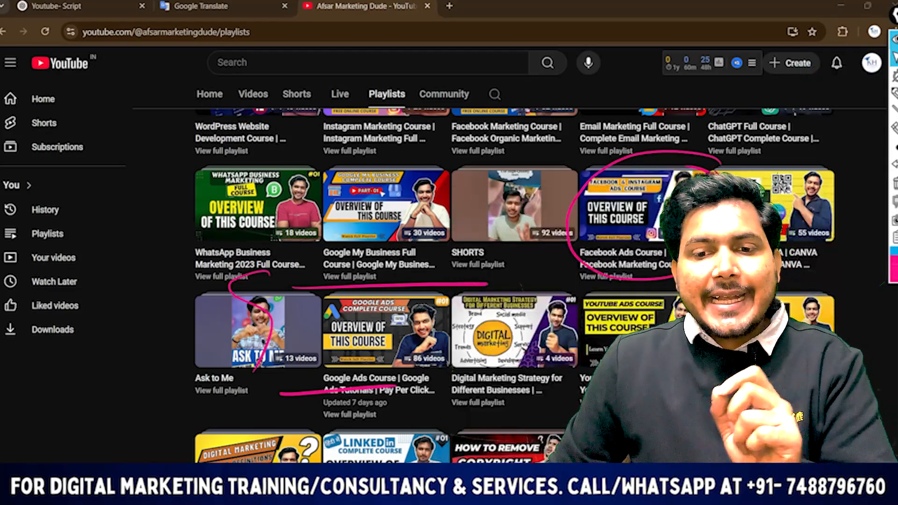
mouse_move(604, 492)
click(547, 435)
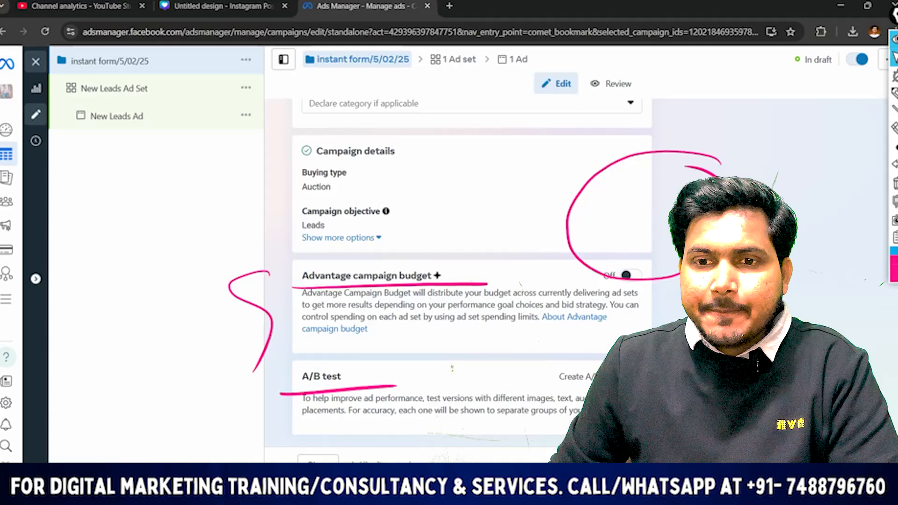
Clear all pen marks from the screen and return to normal pointer control
click(894, 93)
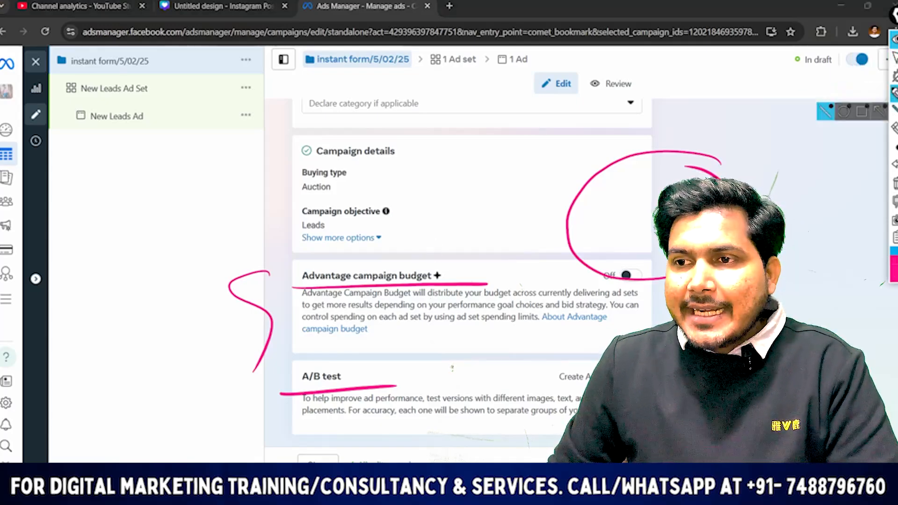
click(895, 183)
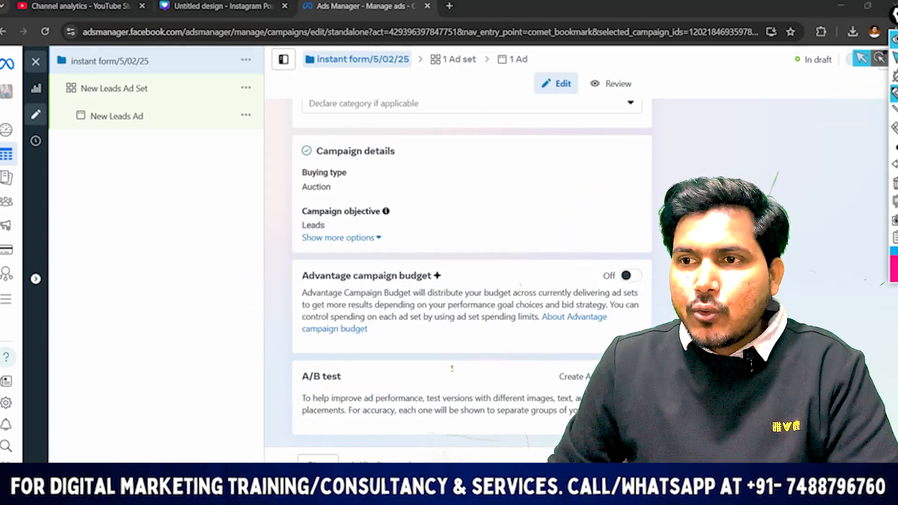
click(894, 58)
Open the campaign's ad set and set its conversion location to Instant forms
click(467, 71)
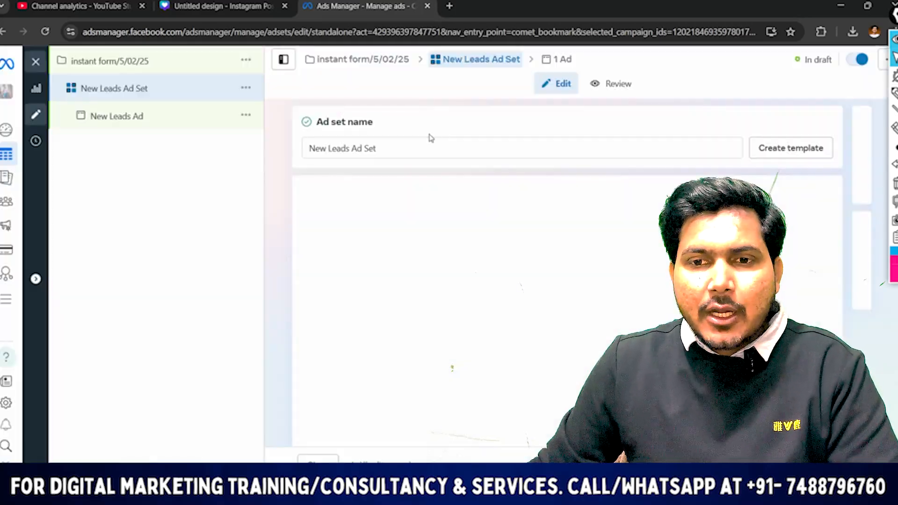
scroll(491, 197, down, 5)
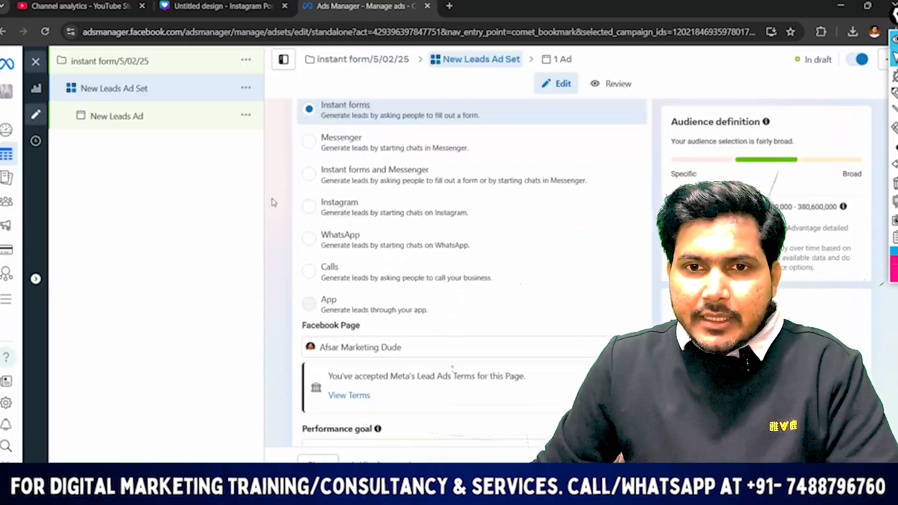
scroll(276, 202, up, 2)
click(311, 169)
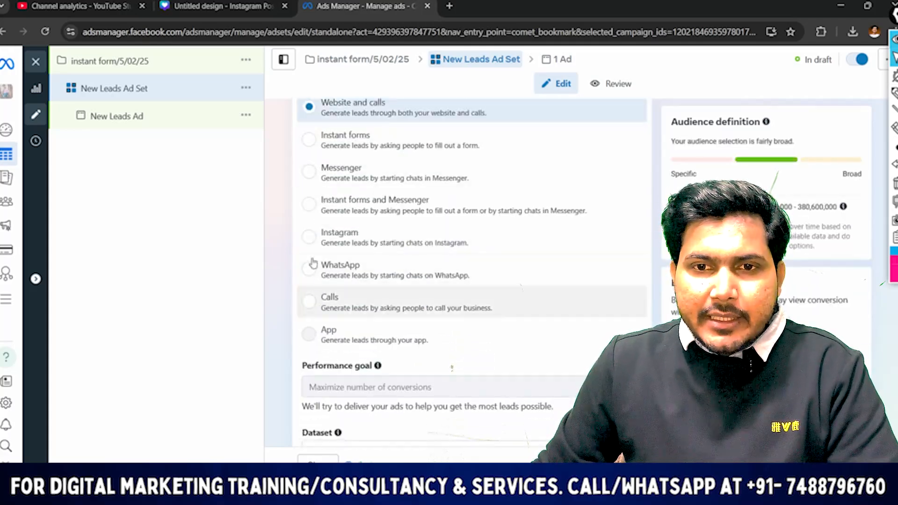
click(311, 142)
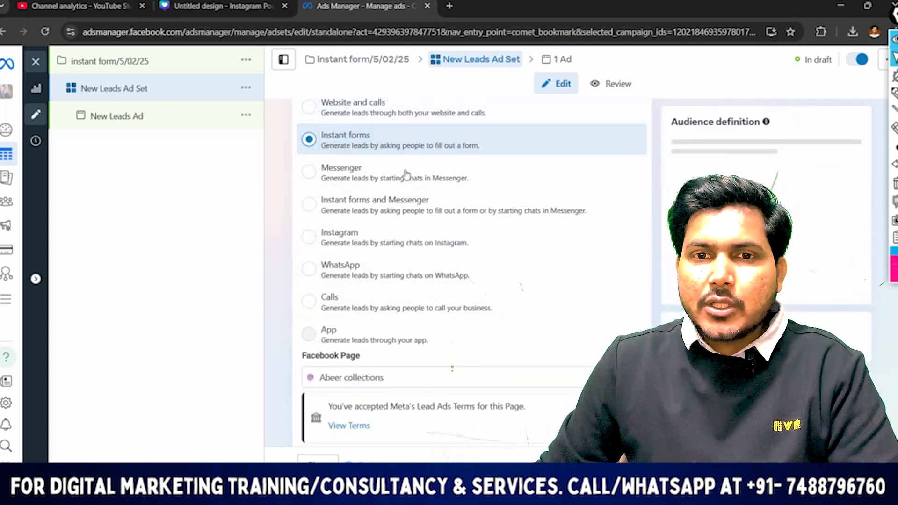
Set the ad set's Facebook Page to Afsar Marketing Dude
scroll(456, 236, down, 2)
scroll(458, 237, up, 3)
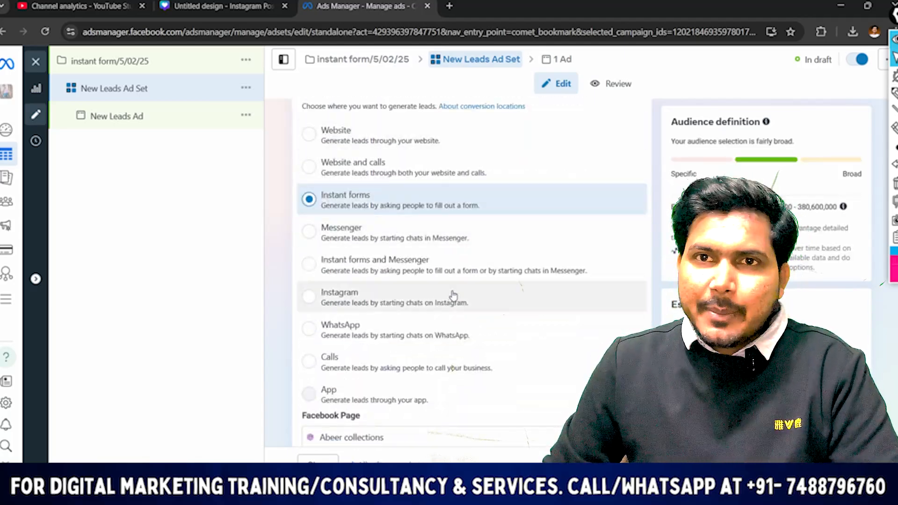
scroll(451, 296, down, 3)
click(412, 261)
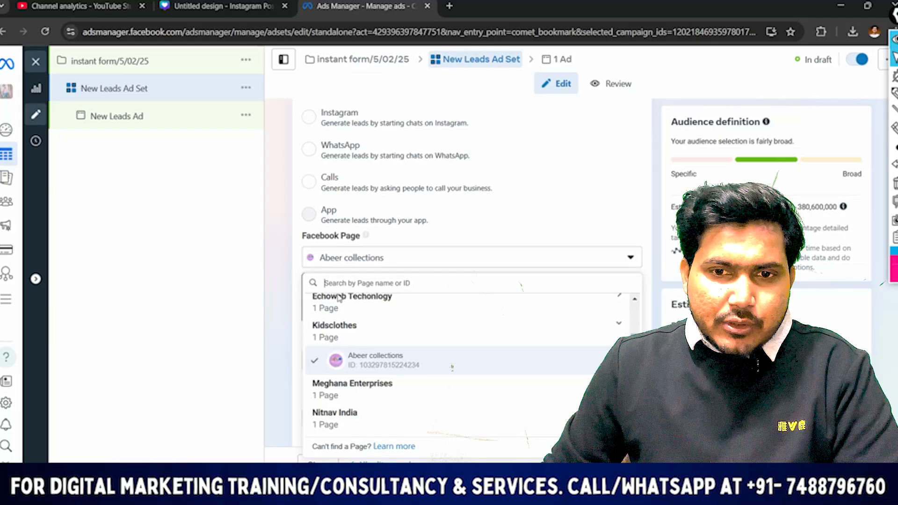
scroll(369, 327, up, 2)
click(353, 310)
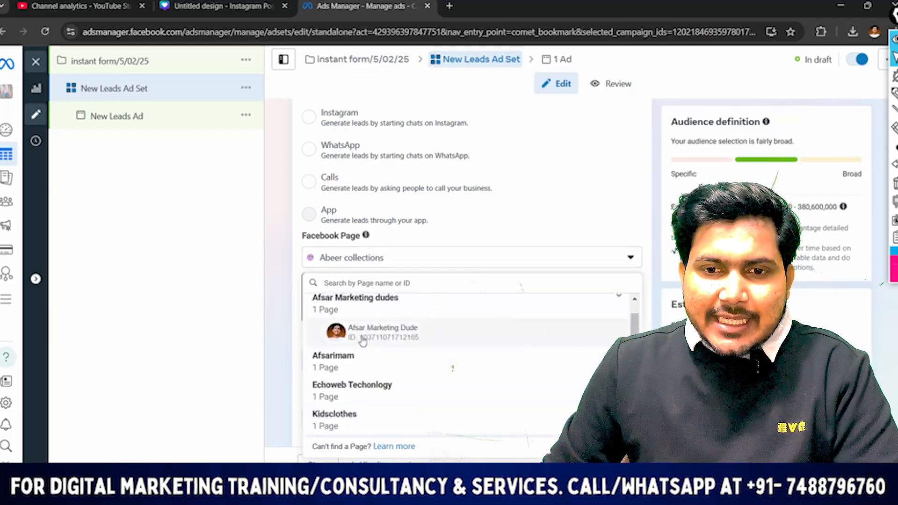
click(365, 343)
Choose "Maximize number of leads" as the ad set's performance goal
scroll(427, 296, down, 2)
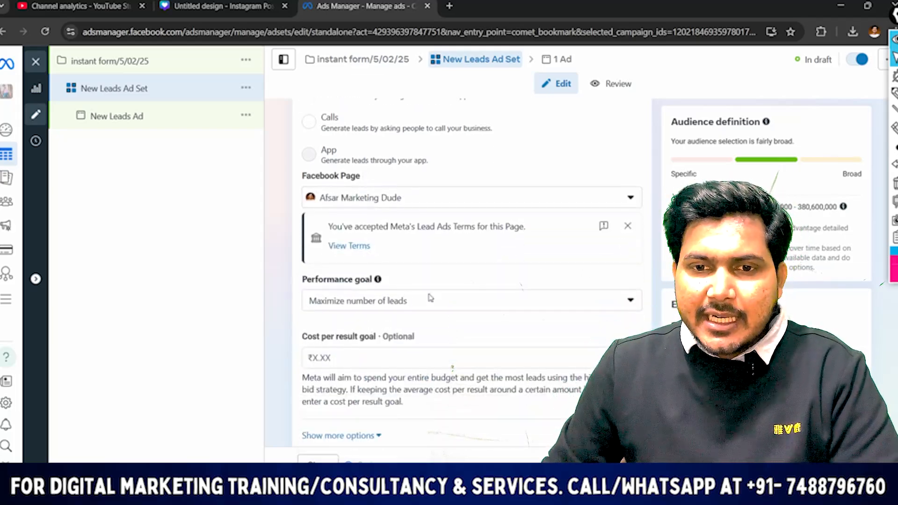
click(353, 237)
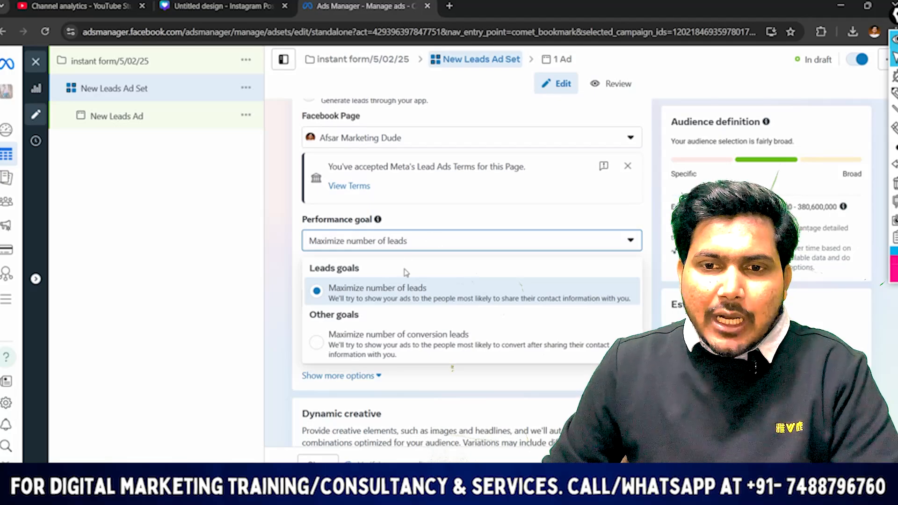
click(428, 294)
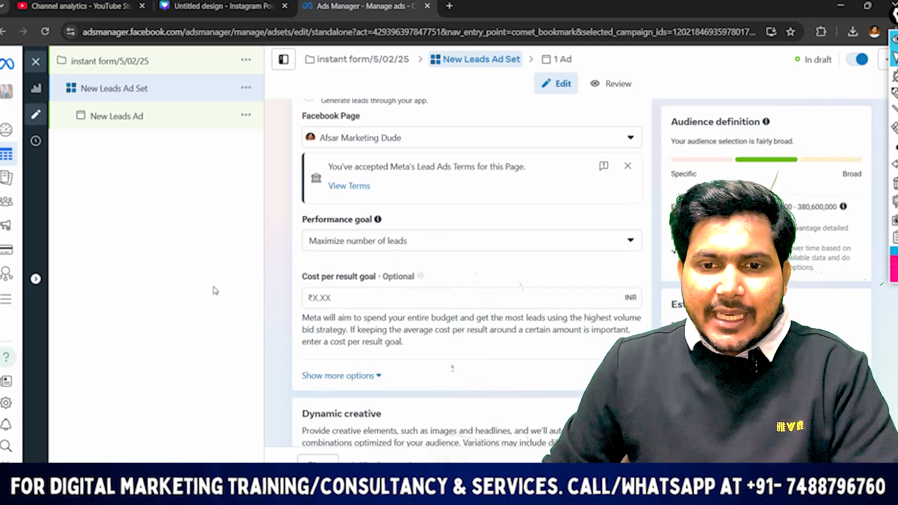
Examine the available budget types in the ad set's Budget & schedule section
scroll(570, 264, down, 5)
scroll(440, 190, down, 1)
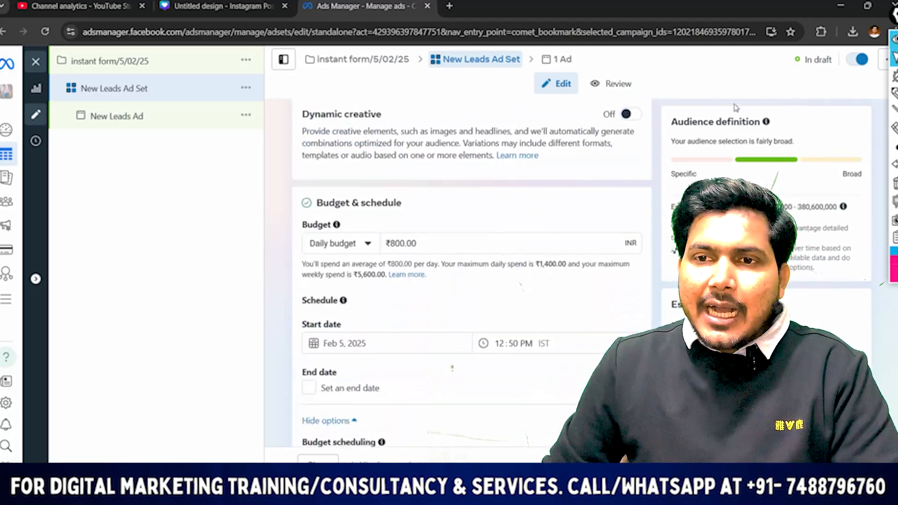
scroll(491, 187, down, 1)
click(367, 184)
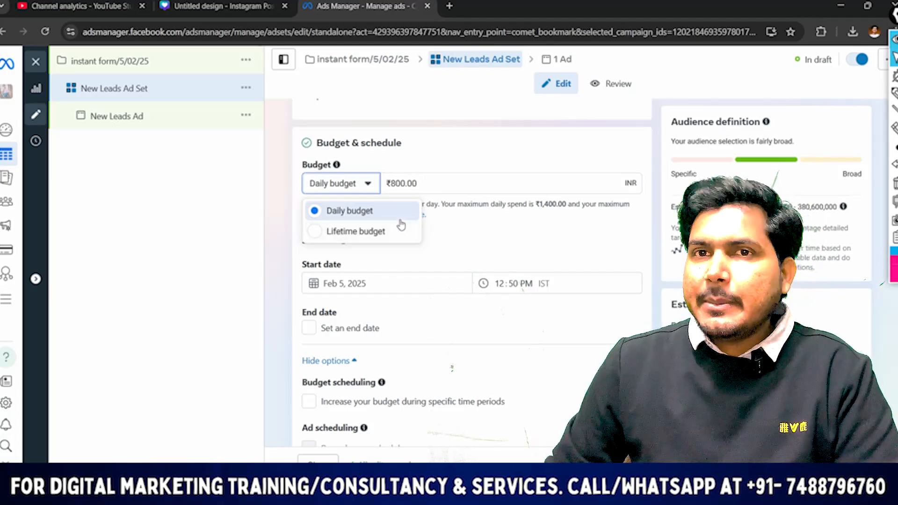
click(447, 187)
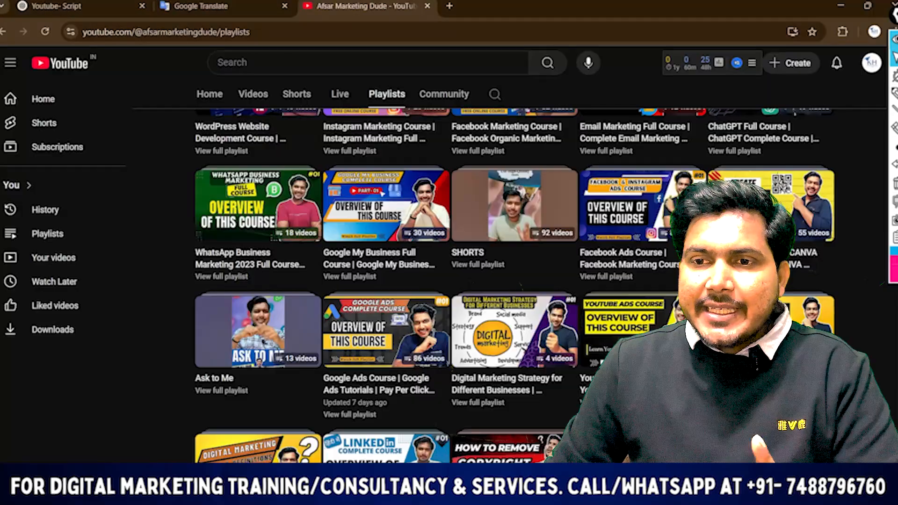
scroll(635, 230, down, 2)
scroll(635, 230, up, 5)
scroll(635, 231, down, 3)
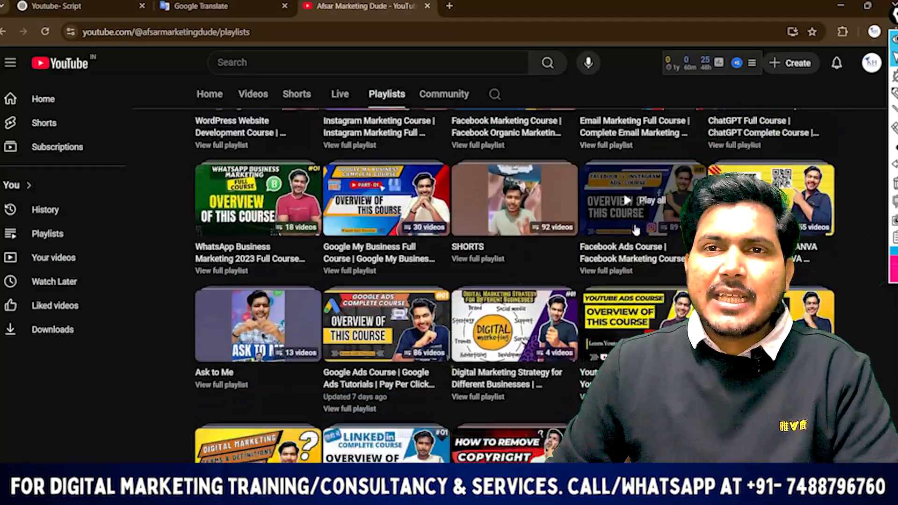
scroll(635, 230, down, 1)
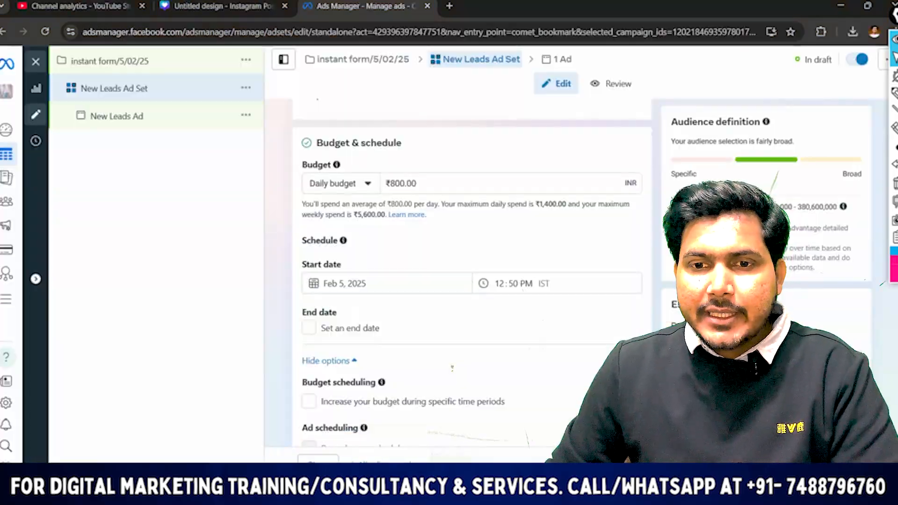
Annotate the screen with an underlined handwritten "Instant" and clear the markings
drag(440, 188, 355, 191)
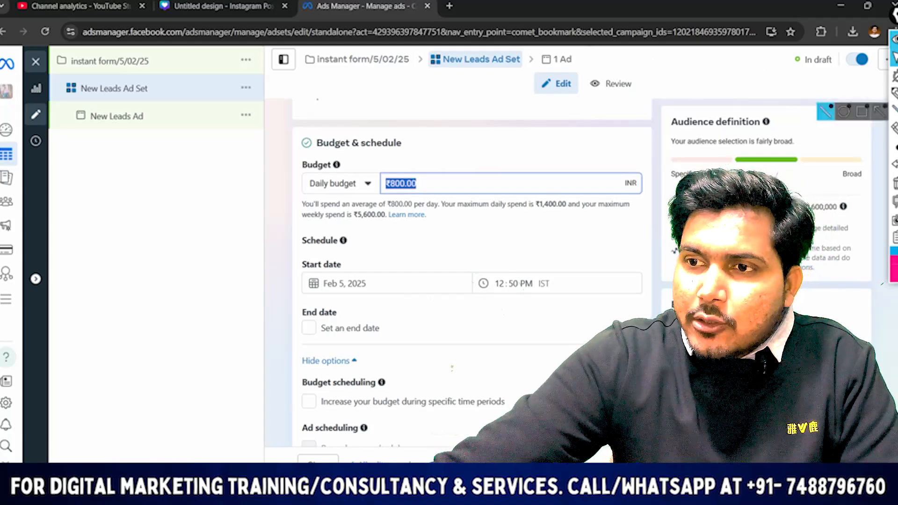
click(894, 93)
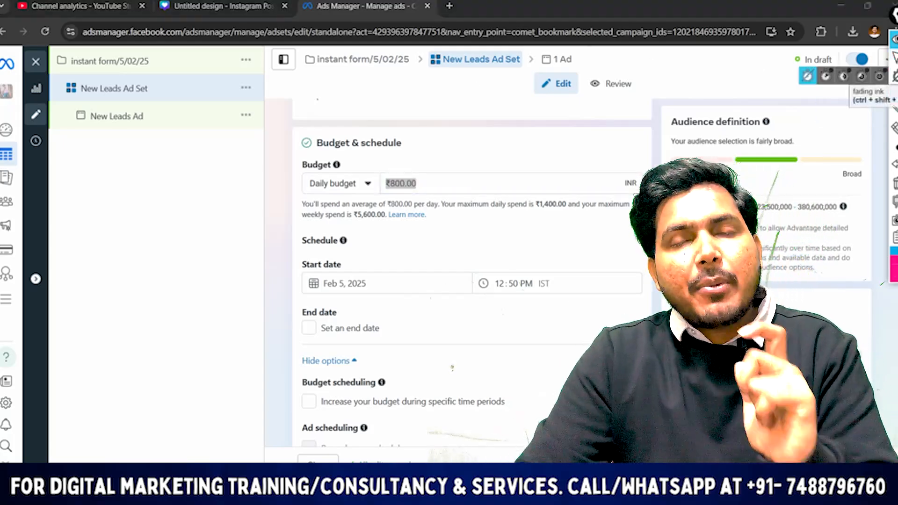
mouse_move(106, 194)
mouse_down()
mouse_move(162, 187)
mouse_move(215, 128)
mouse_move(207, 158)
mouse_up()
drag(196, 158, 233, 140)
drag(59, 294, 232, 190)
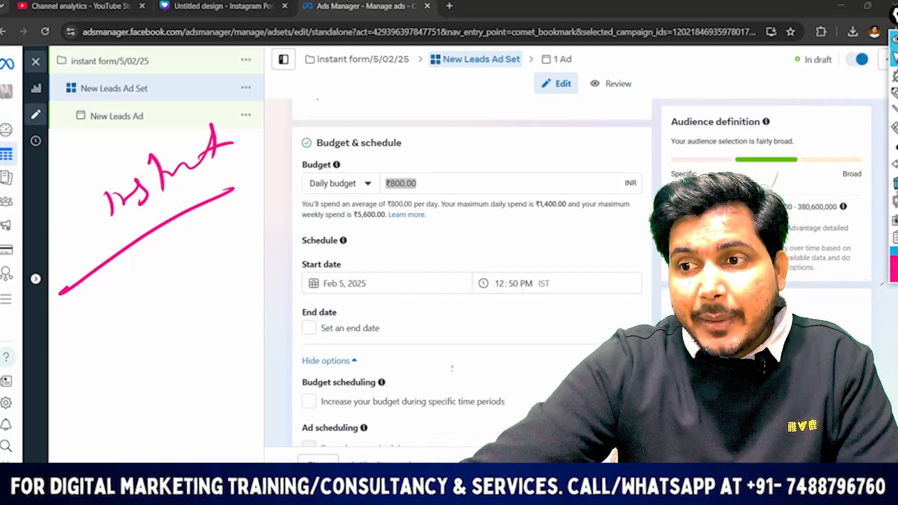
click(895, 183)
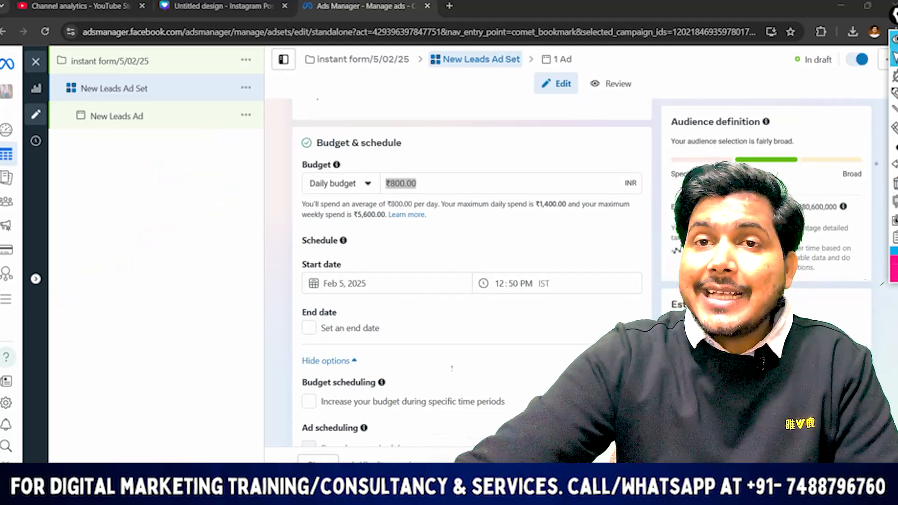
Set the ad set's daily budget to ₹2,000
click(440, 185)
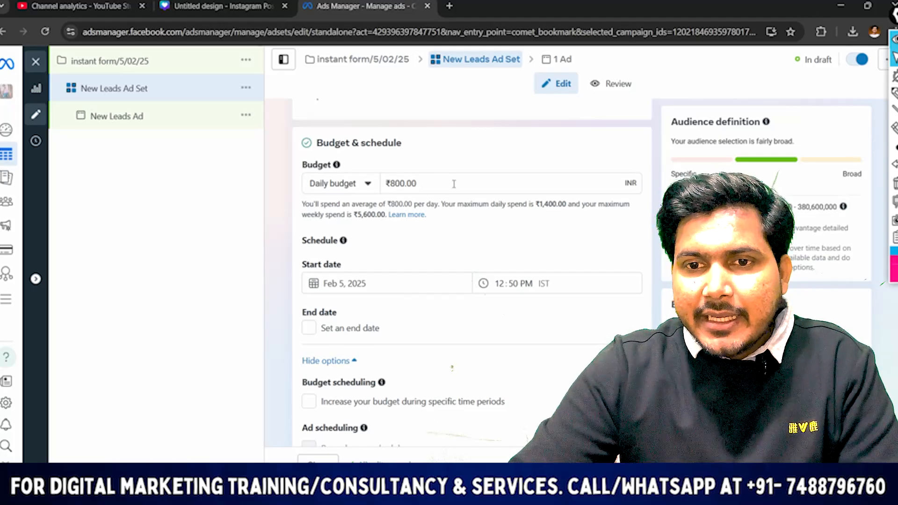
click(415, 185)
key(BackSpace)
key(BackSpace)
key(BackSpace)
key(BackSpace)
key(BackSpace)
key(BackSpace)
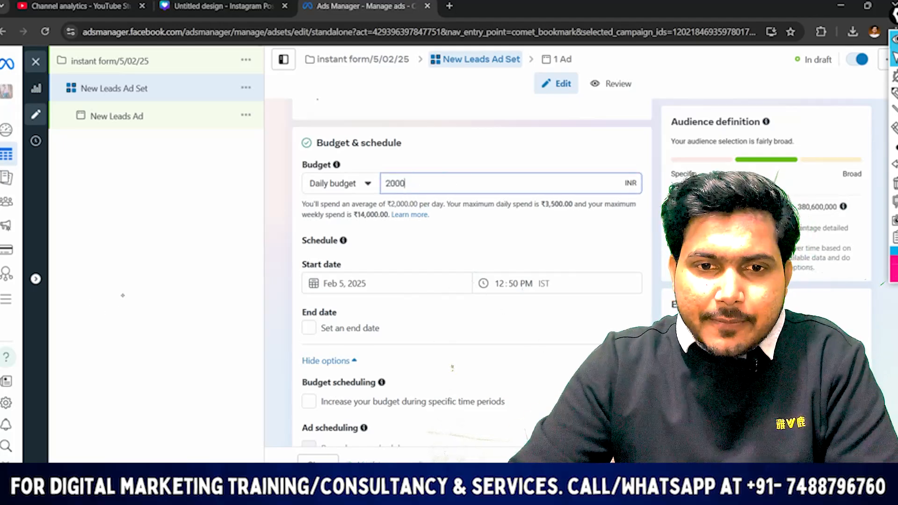
click(260, 210)
Switch the ad set from Advantage+ audience to the original audience options
scroll(393, 262, down, 5)
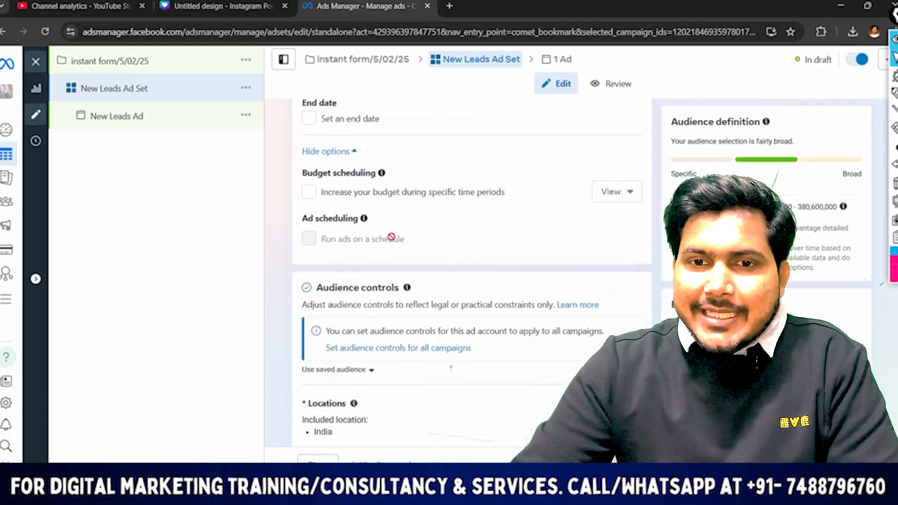
scroll(370, 297, down, 4)
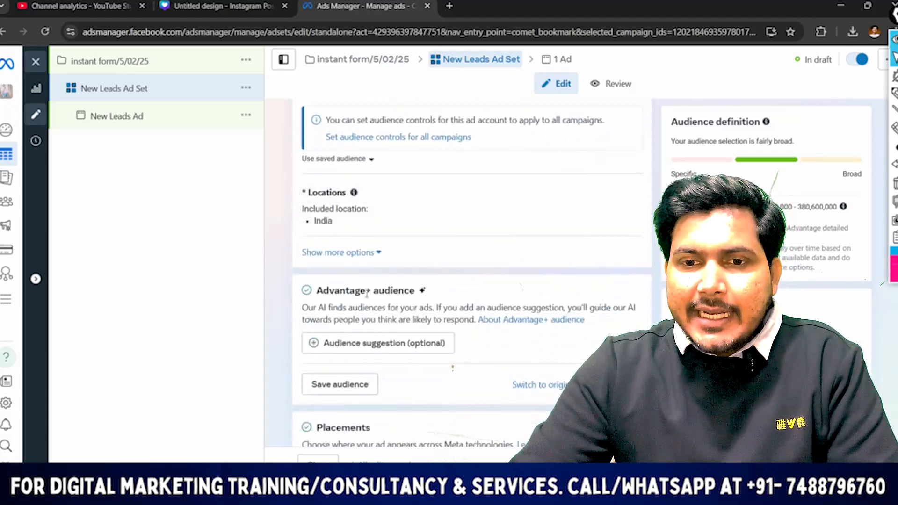
click(534, 343)
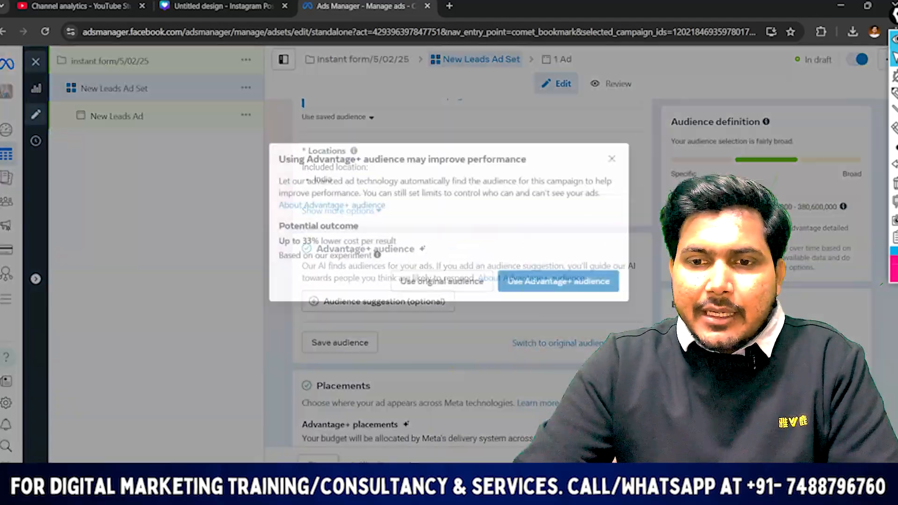
click(442, 281)
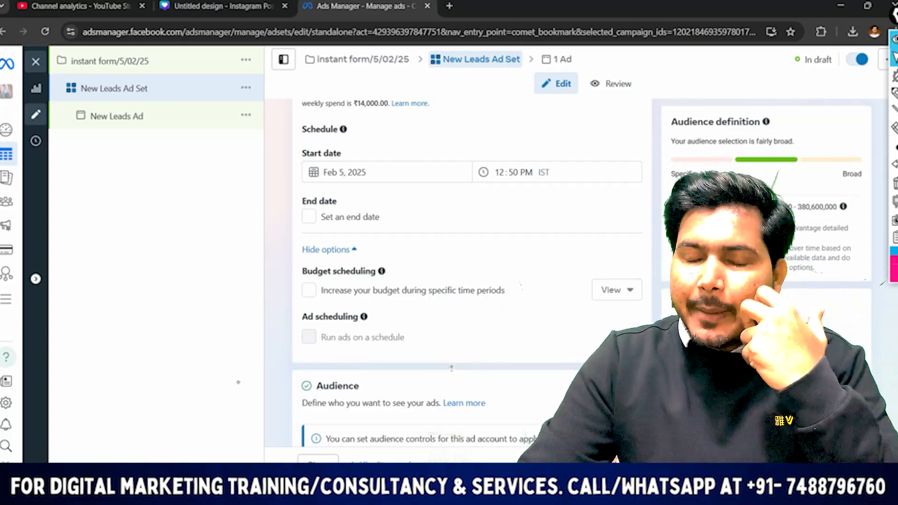
Mark up the ad set's audience settings with a handwritten word, underlines and a large circle, and clear the markings
scroll(452, 367, down, 9)
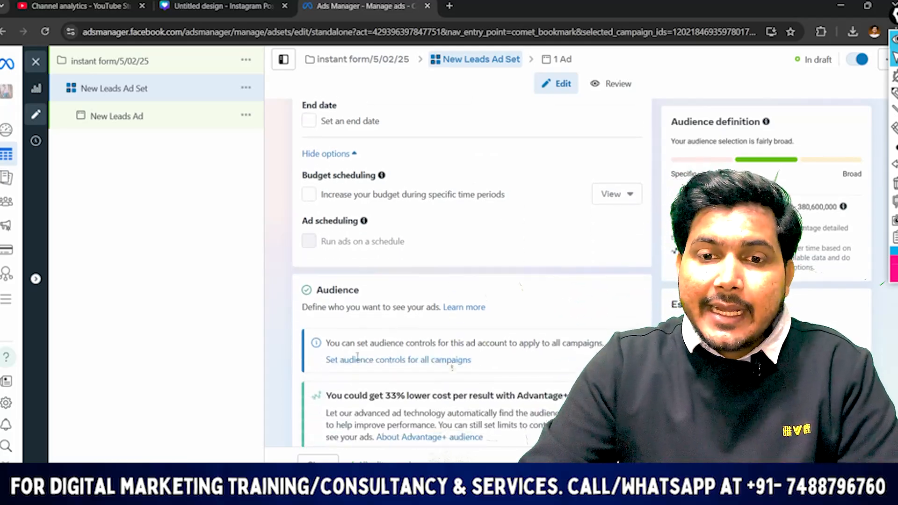
scroll(451, 367, down, 3)
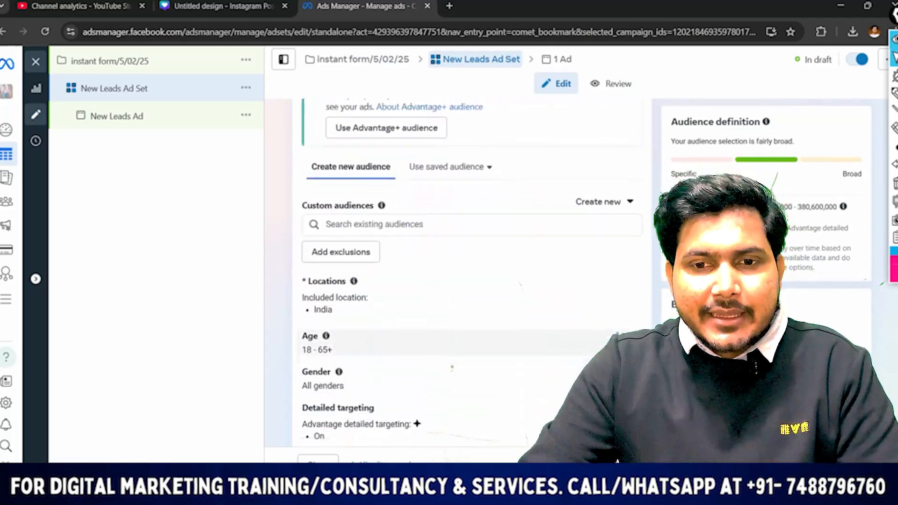
scroll(452, 367, down, 1)
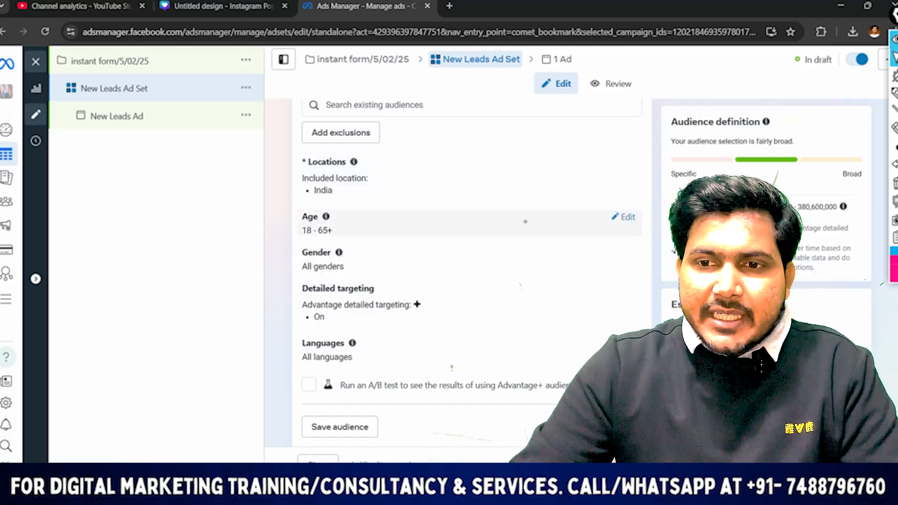
click(893, 93)
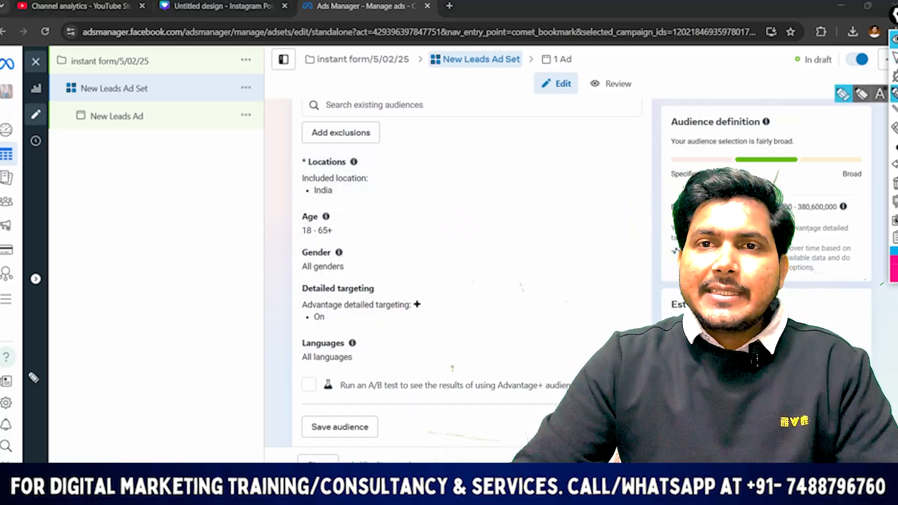
drag(101, 213, 107, 243)
mouse_move(119, 218)
mouse_down()
mouse_move(124, 225)
mouse_move(250, 148)
mouse_up()
drag(35, 333, 292, 175)
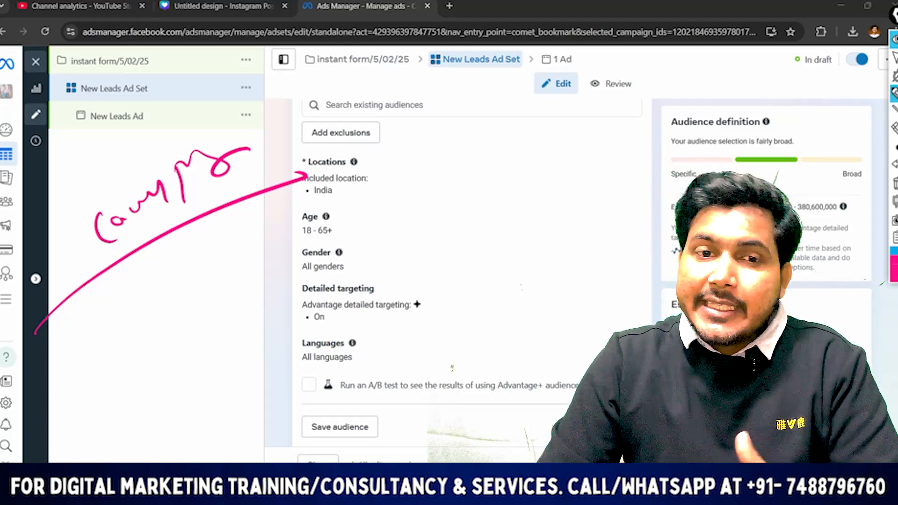
drag(103, 283, 282, 199)
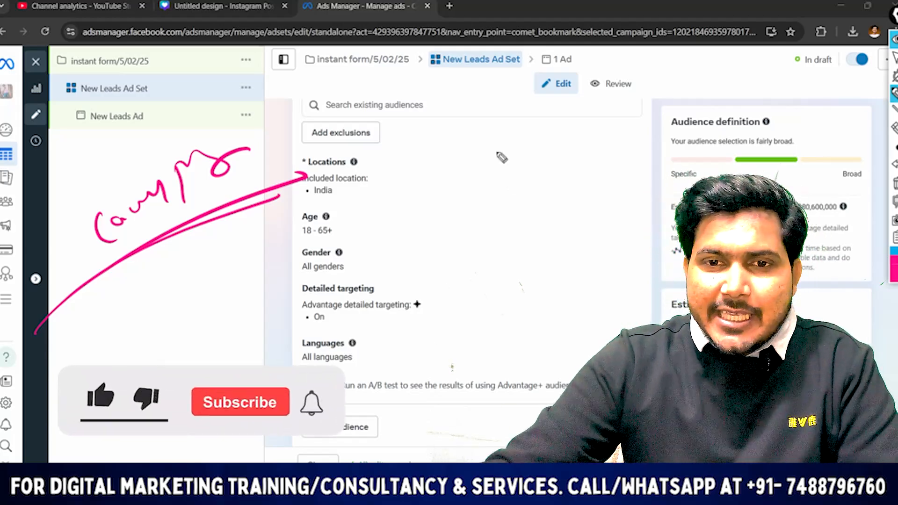
mouse_move(473, 129)
mouse_down()
mouse_move(337, 419)
mouse_move(564, 212)
mouse_up()
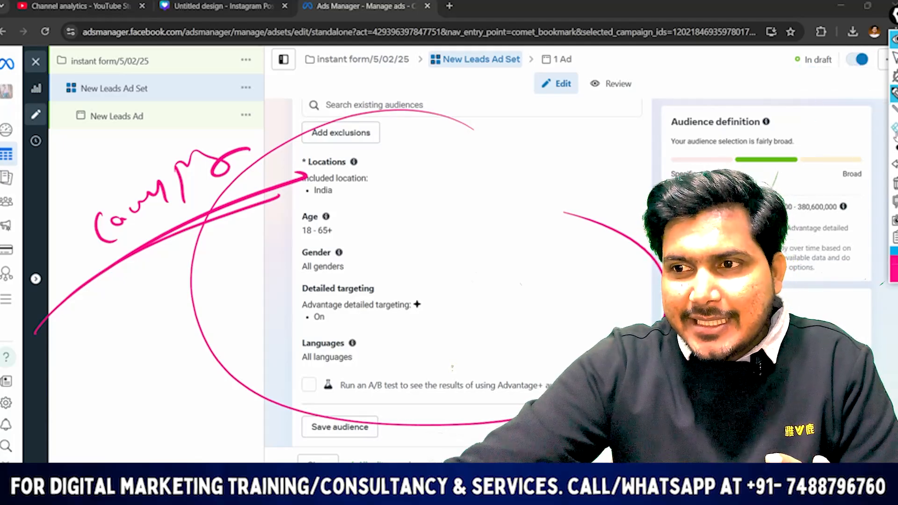
click(894, 128)
click(894, 184)
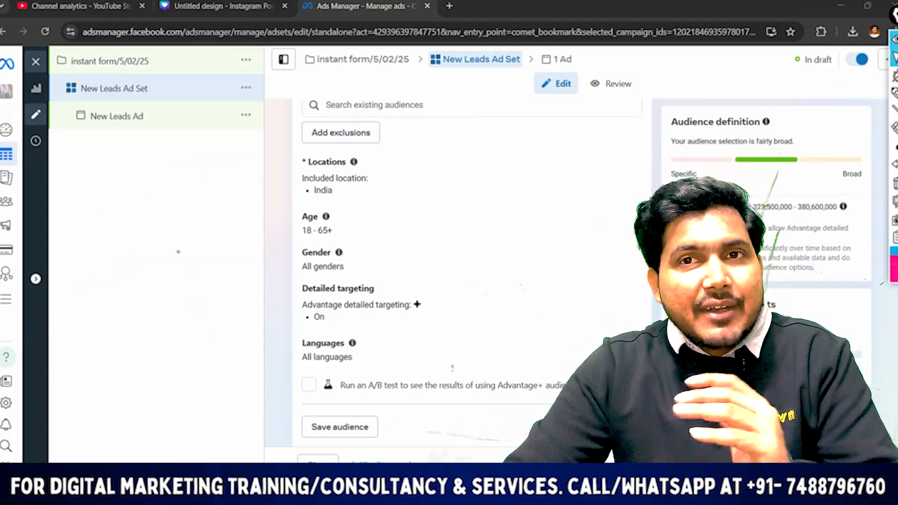
Handwrite an underlined "Maldiv" annotation beside the audience locations and put the pen away
click(894, 92)
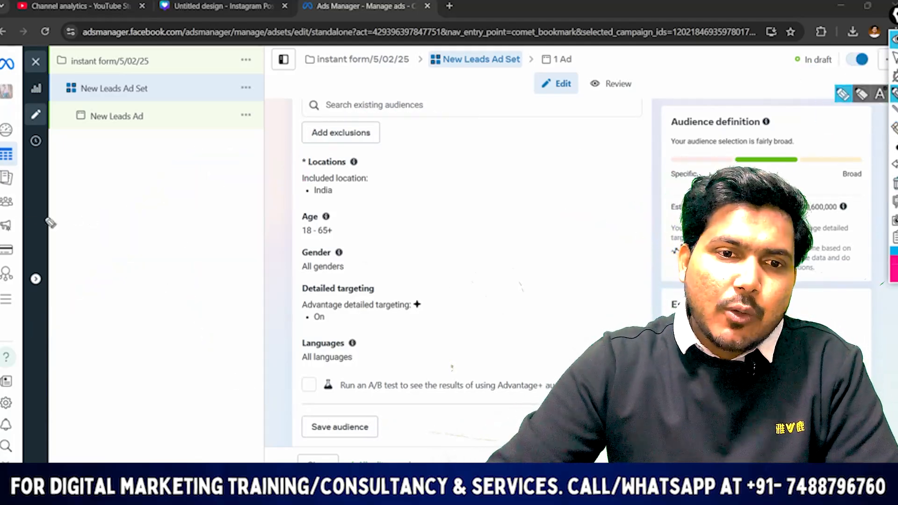
mouse_move(106, 220)
mouse_down()
mouse_move(136, 186)
mouse_move(145, 194)
mouse_up()
drag(150, 185, 162, 183)
mouse_move(162, 150)
mouse_down()
mouse_move(206, 164)
mouse_move(260, 125)
mouse_up()
drag(277, 150, 61, 259)
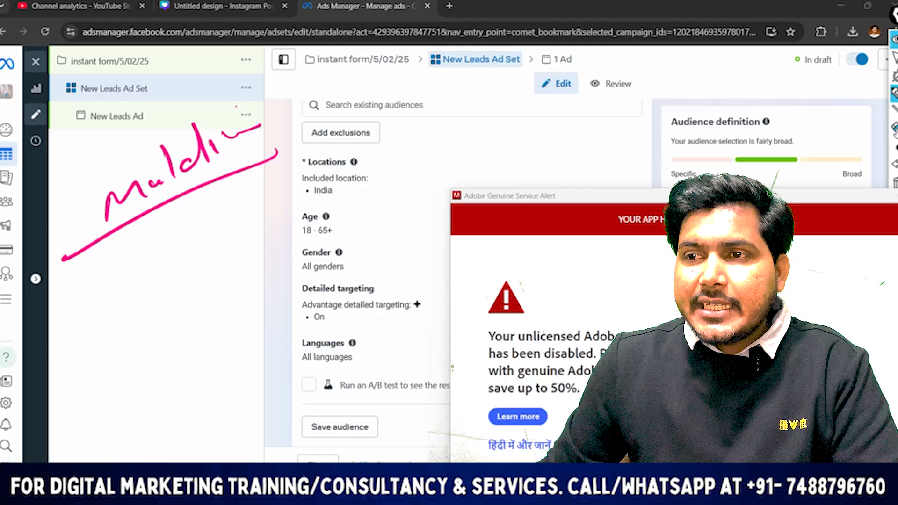
click(895, 58)
click(896, 196)
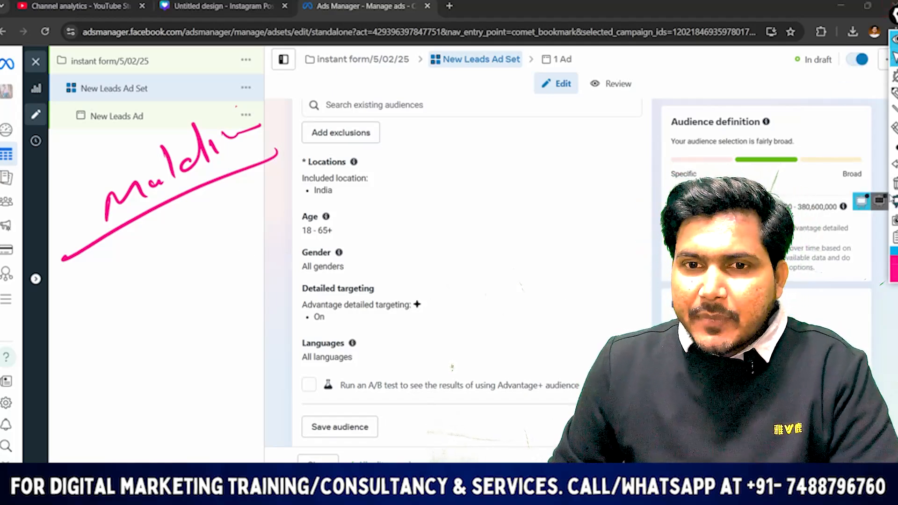
Clear the handwritten annotation and replace India with Delhi as the audience's included location
click(625, 164)
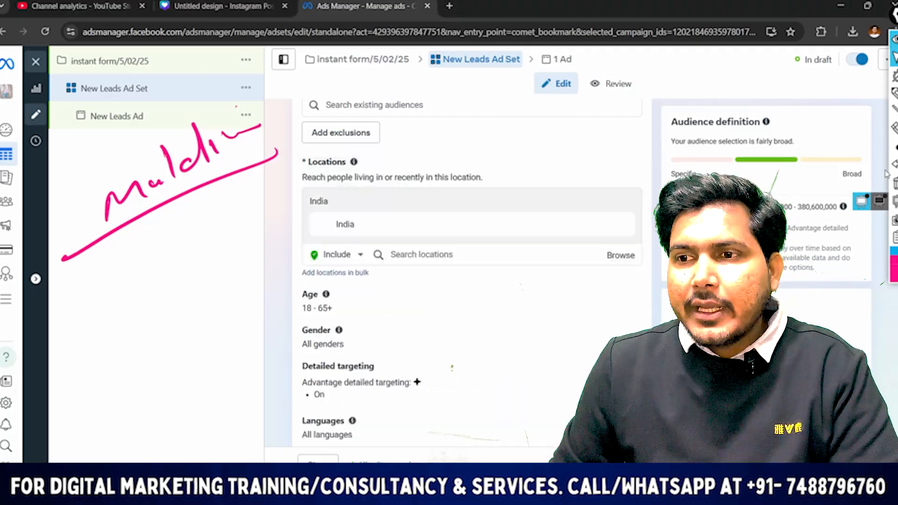
click(895, 182)
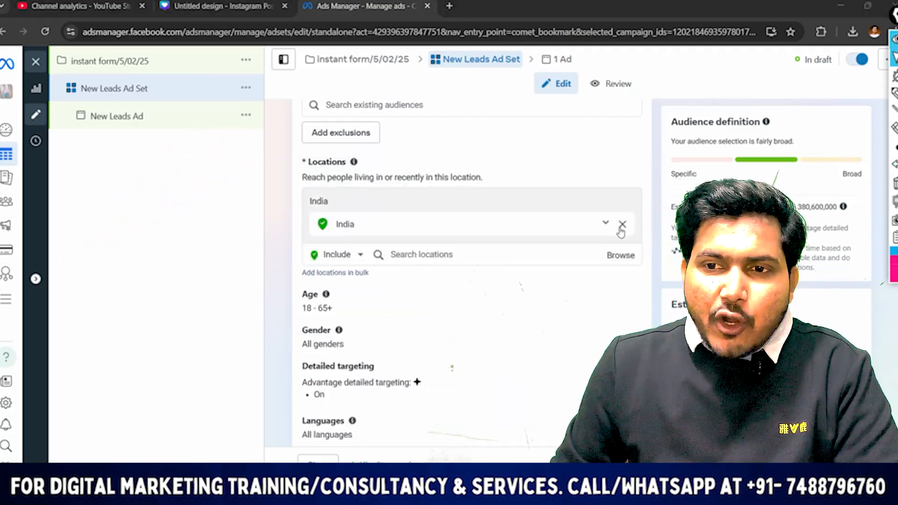
click(624, 234)
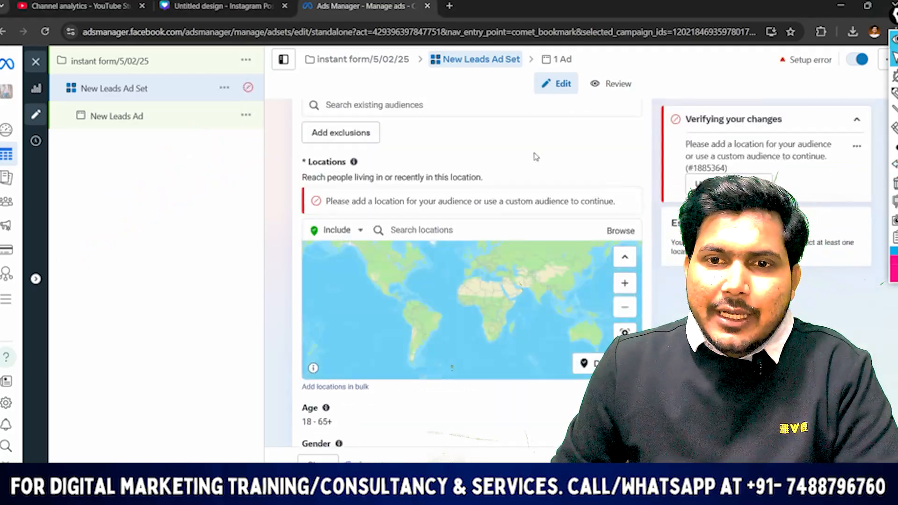
click(408, 229)
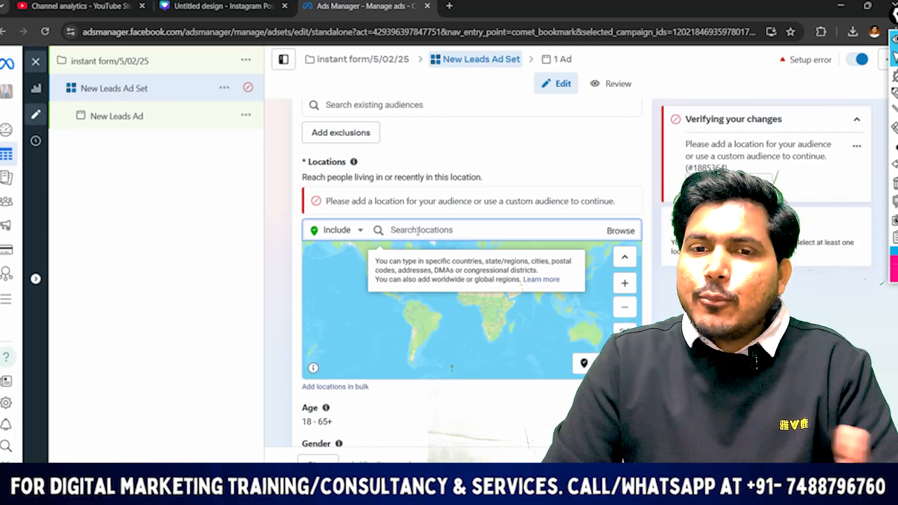
text(delhi)
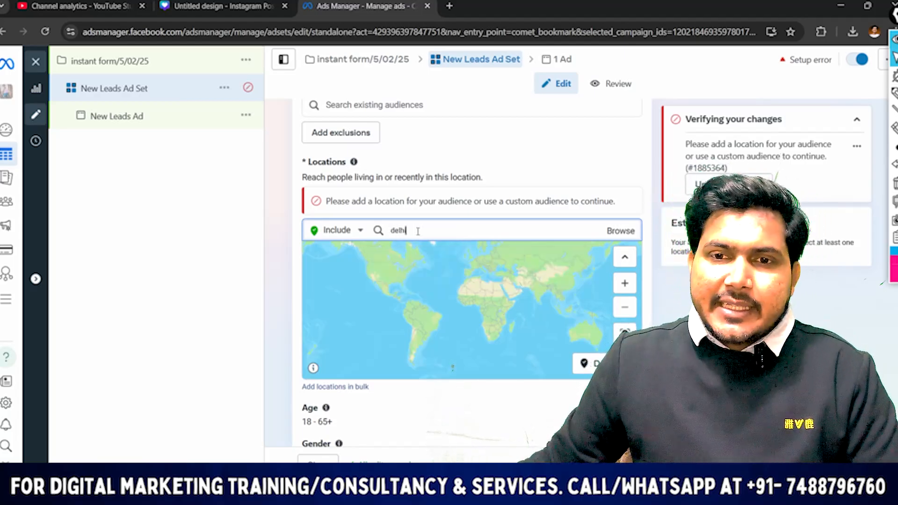
click(414, 253)
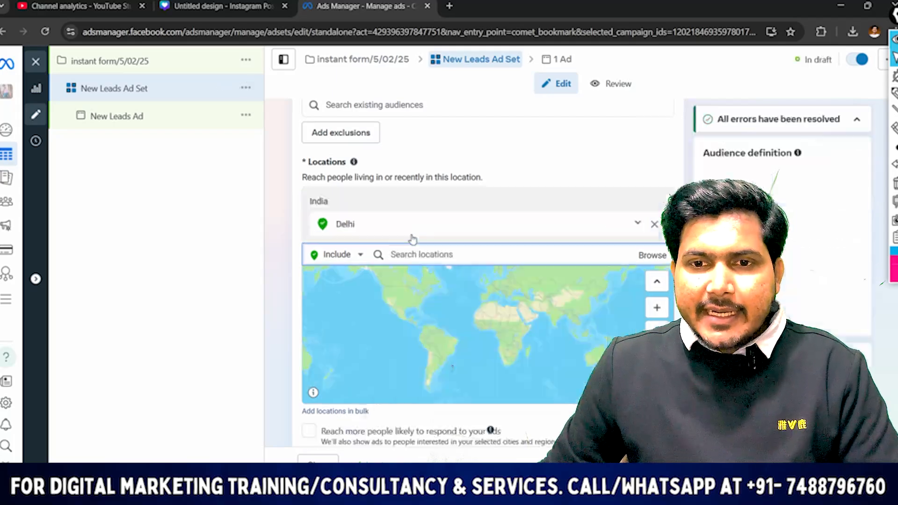
Add Mumbai, Maharashtra and Gujarat to the audience's included locations
text(mum)
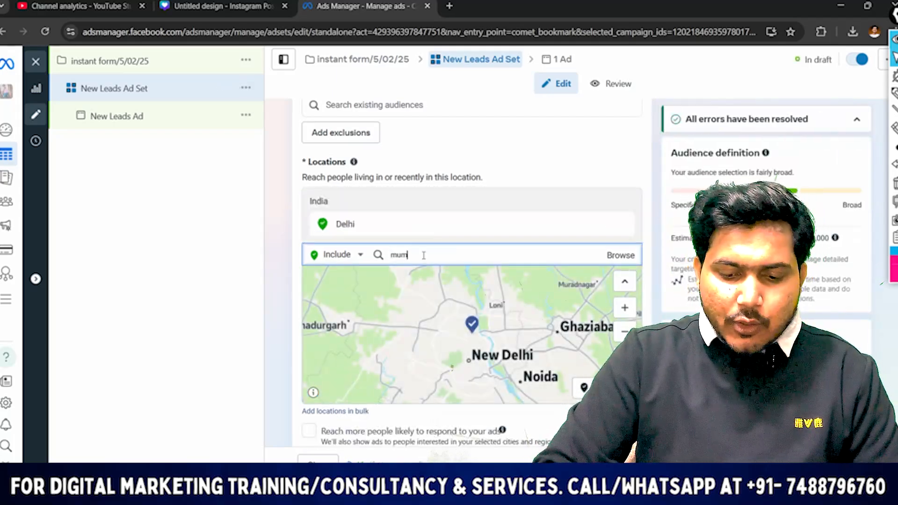
text(bai)
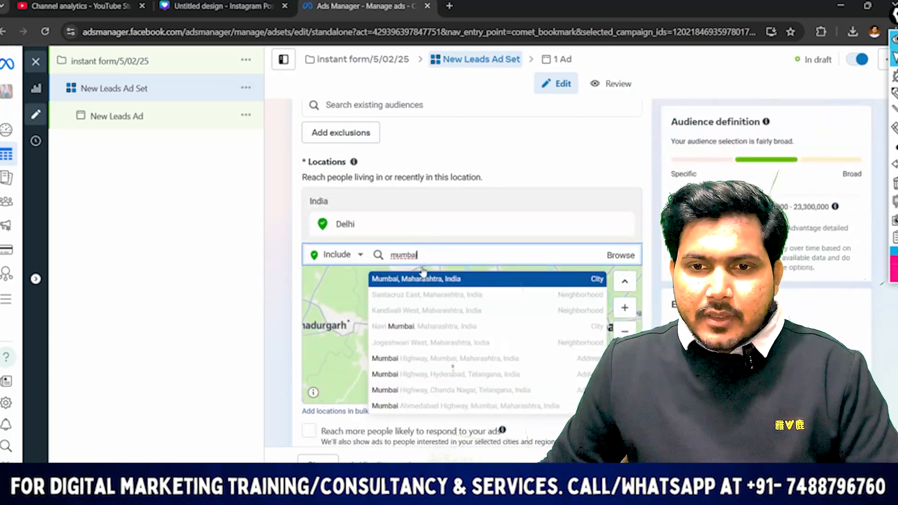
click(416, 275)
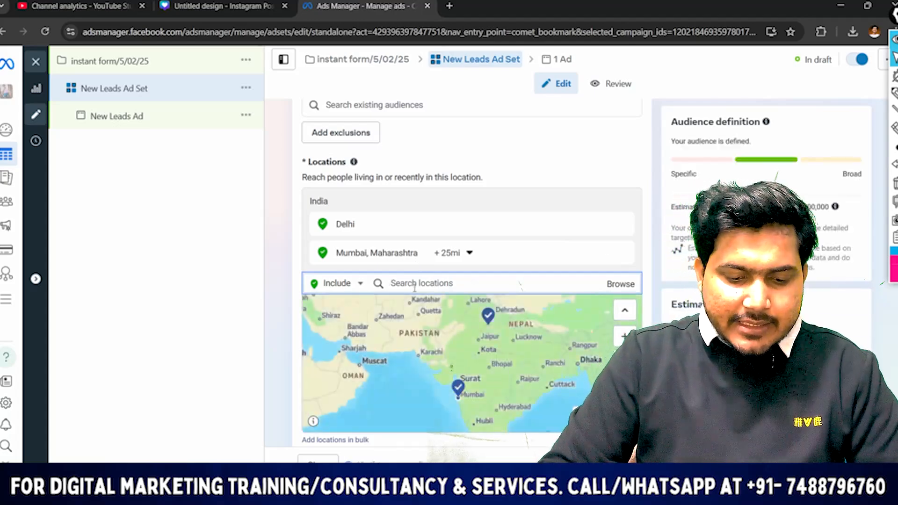
text(gujarat)
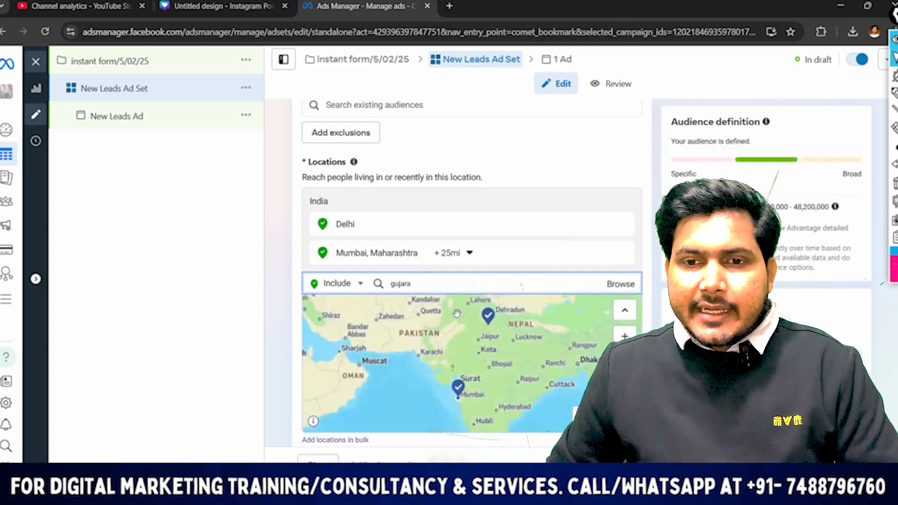
click(396, 314)
Add the states of West Bengal and Karnataka to the audience's included locations
scroll(461, 297, down, 1)
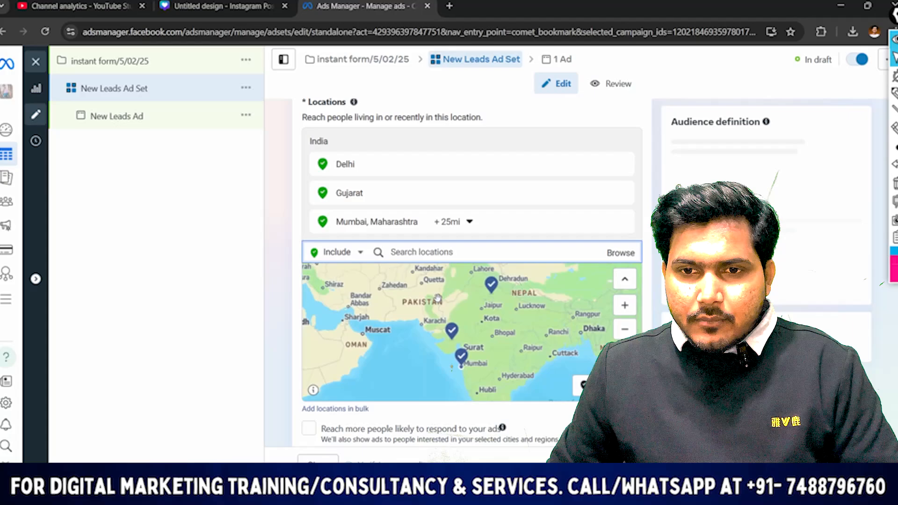
text(ben)
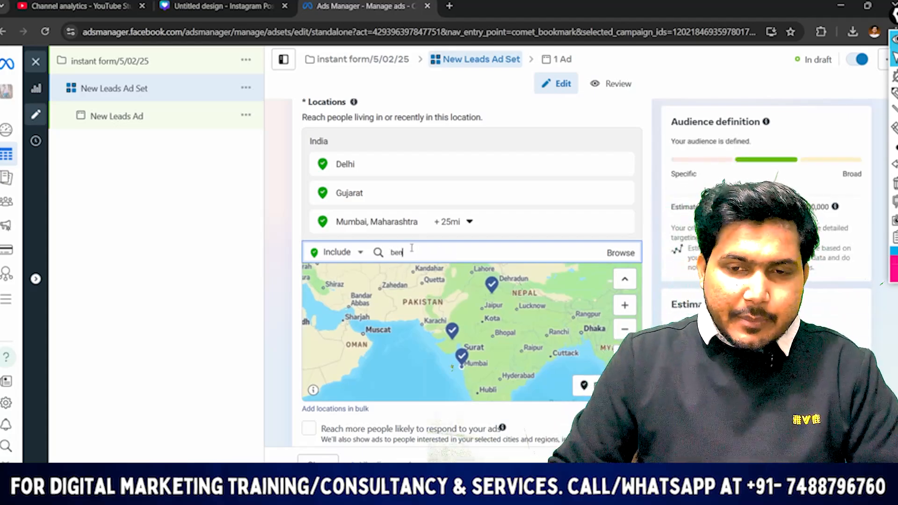
text(g)
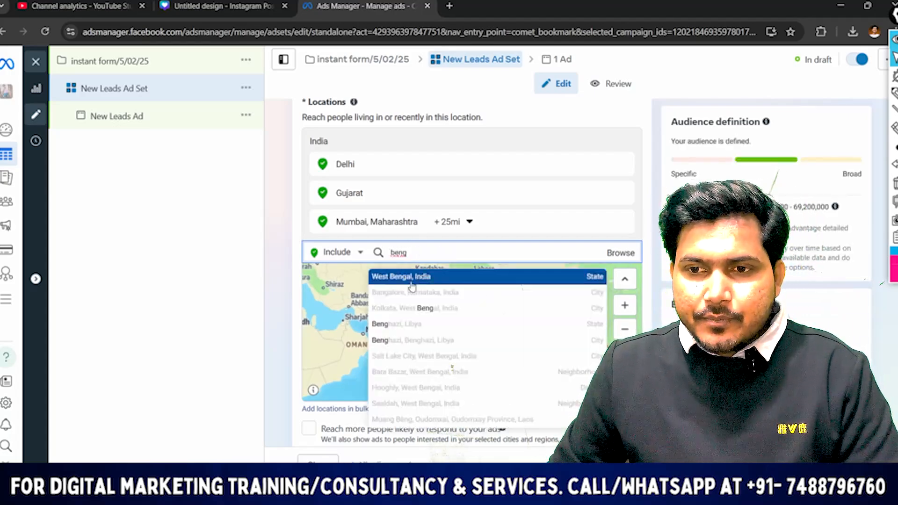
click(410, 277)
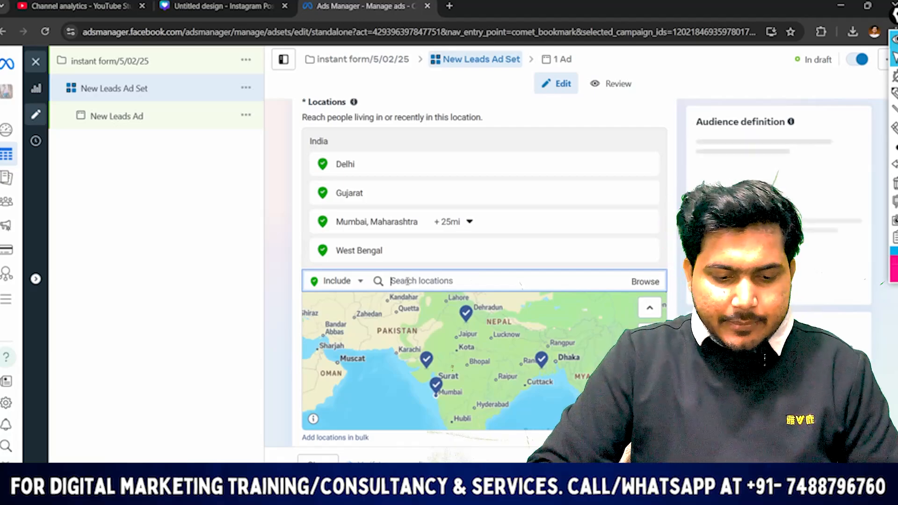
text(karnata)
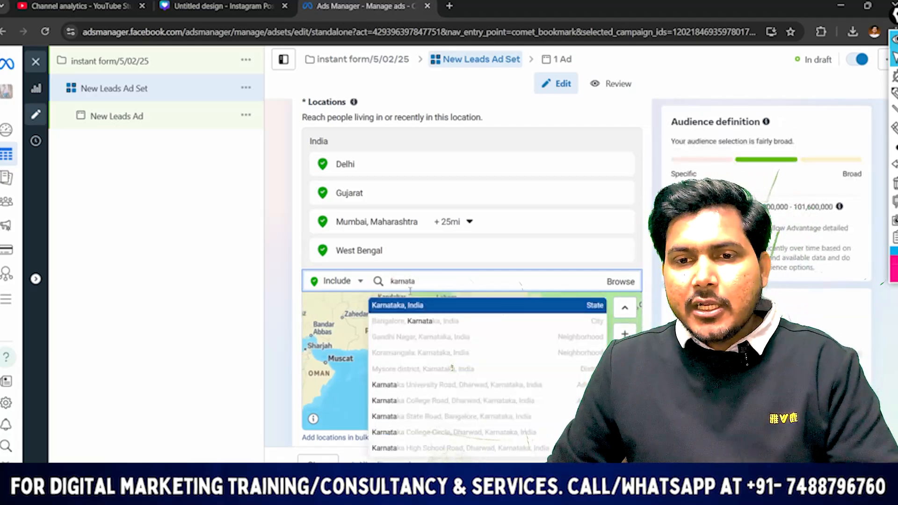
click(417, 309)
scroll(415, 281, down, 1)
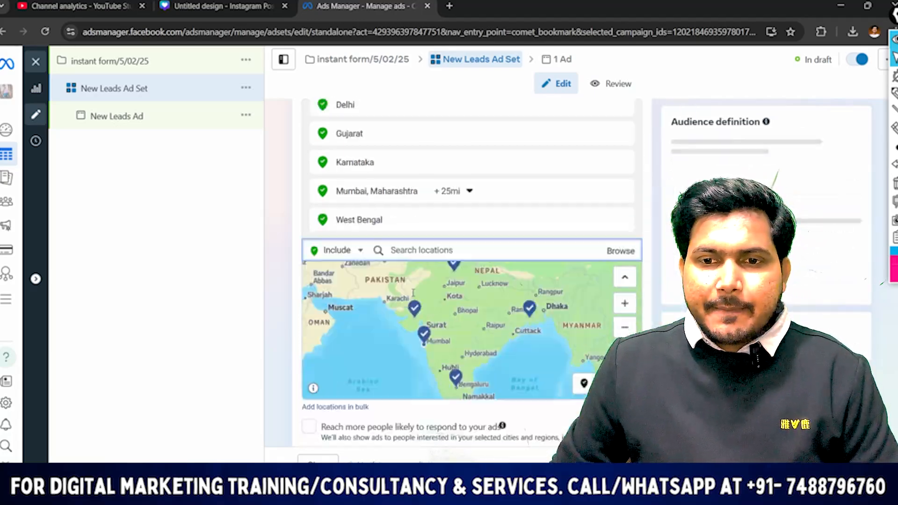
Add Tamil Nadu and Lucknow, Uttar Pradesh to the audience's included locations
click(419, 252)
text(tamil nad)
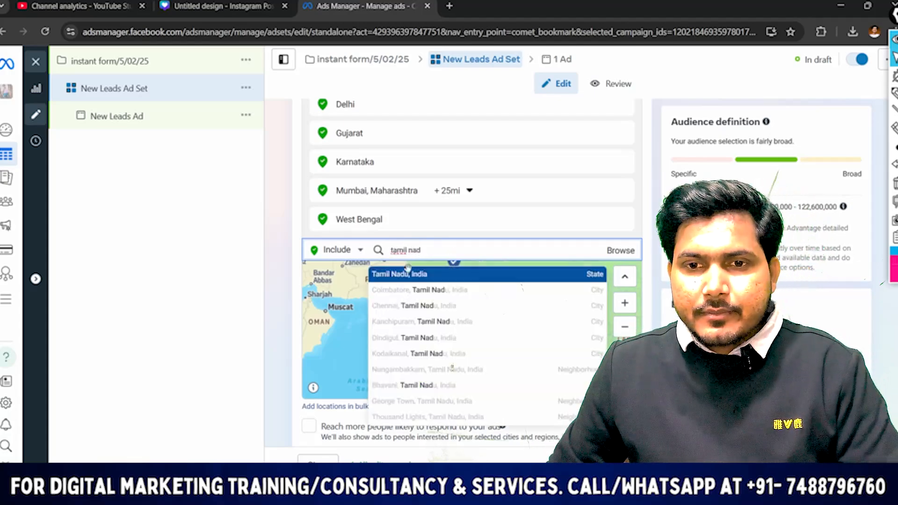
click(408, 273)
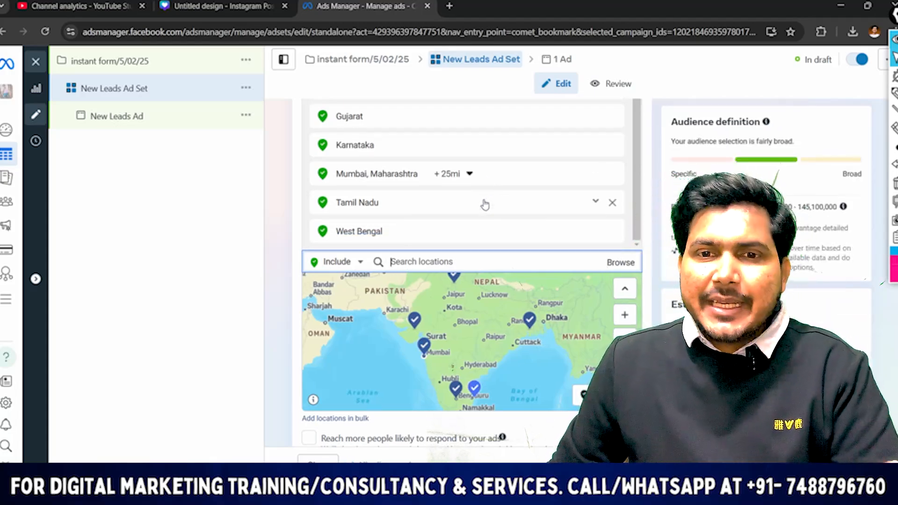
scroll(468, 192, up, 1)
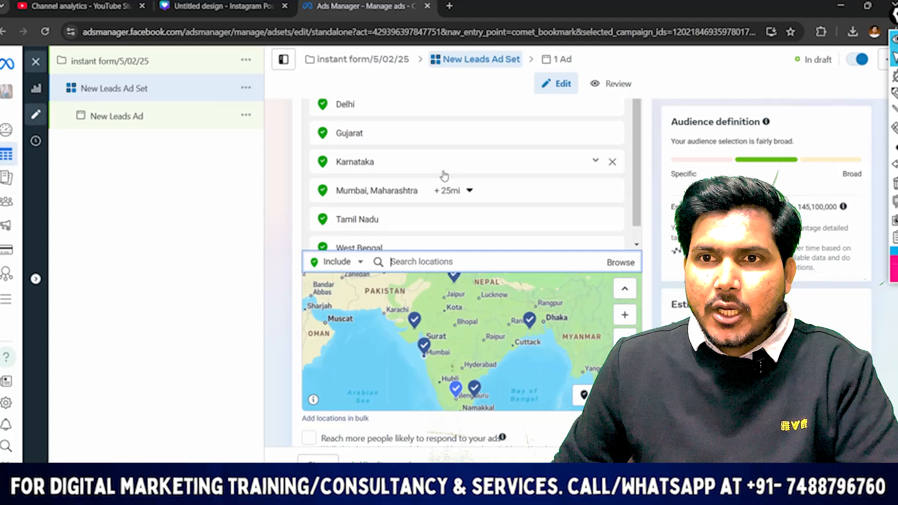
scroll(445, 176, down, 1)
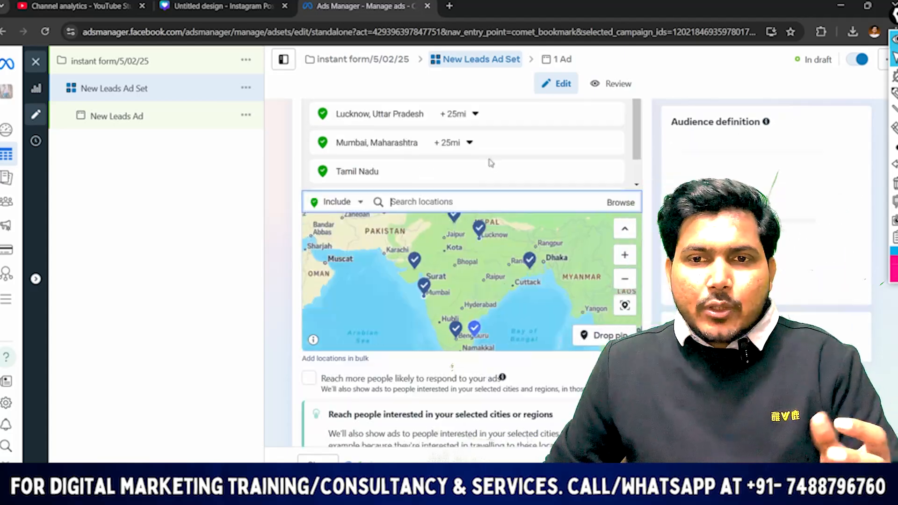
Review the included locations and enable reaching more people likely to respond to the ads
scroll(517, 136, up, 5)
scroll(459, 198, down, 5)
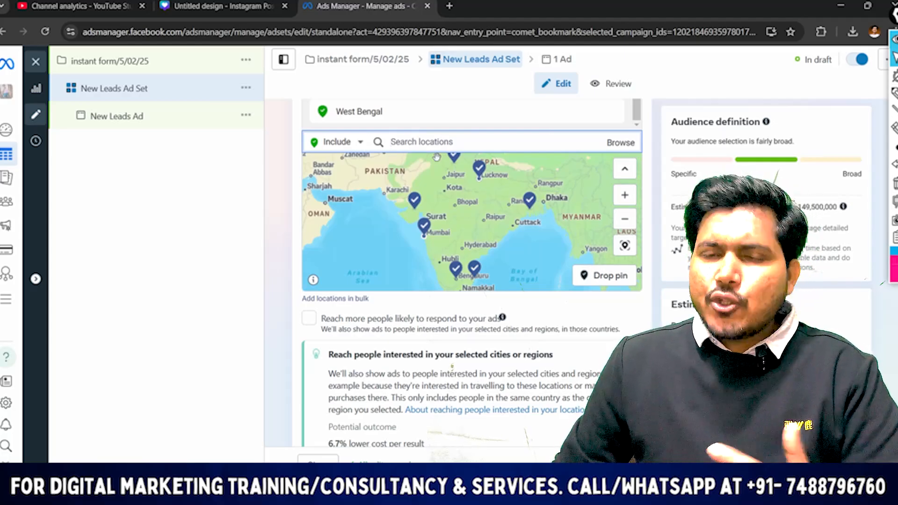
scroll(449, 157, up, 3)
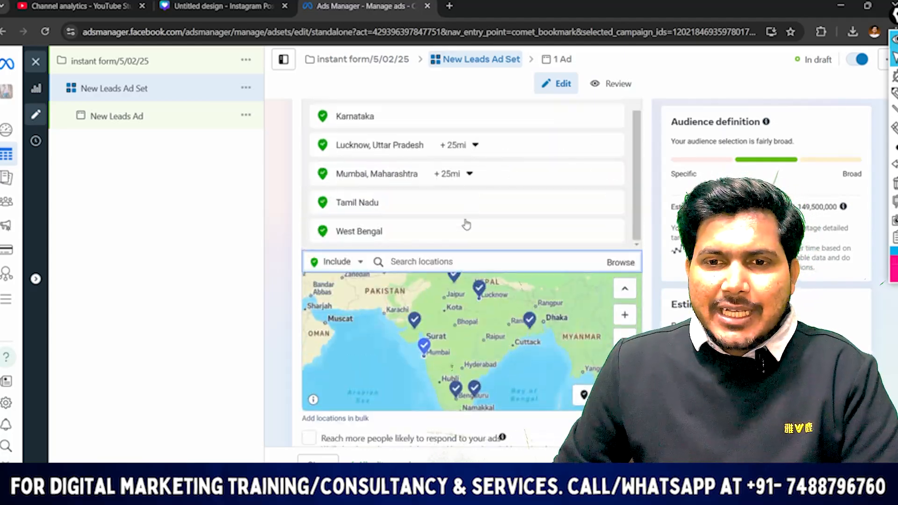
scroll(421, 196, down, 2)
scroll(466, 206, down, 3)
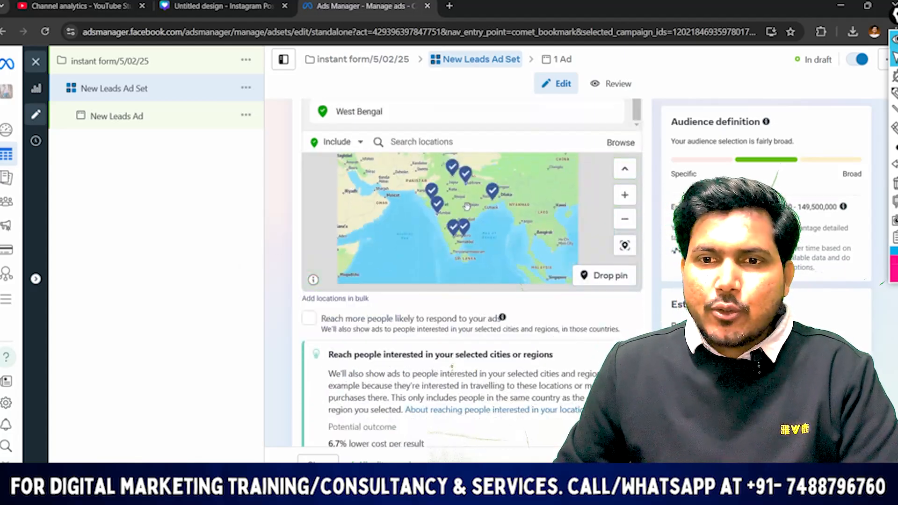
scroll(463, 208, down, 5)
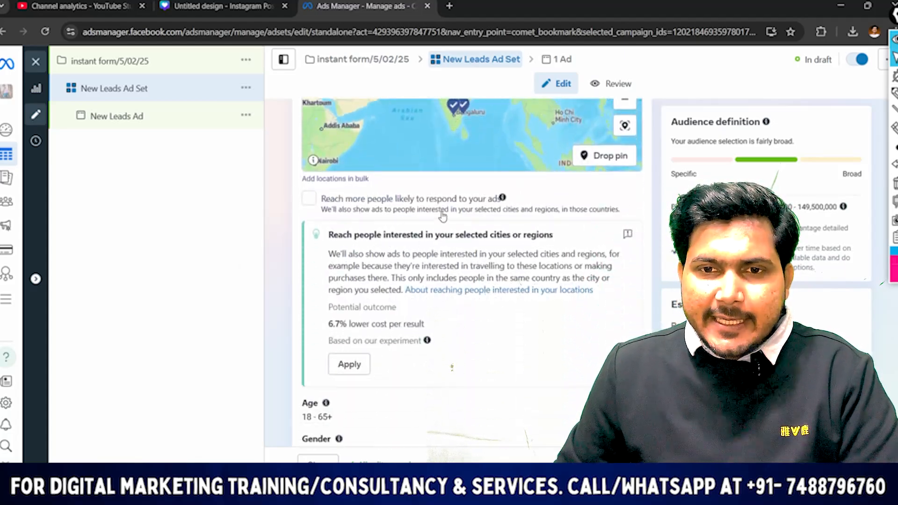
click(309, 198)
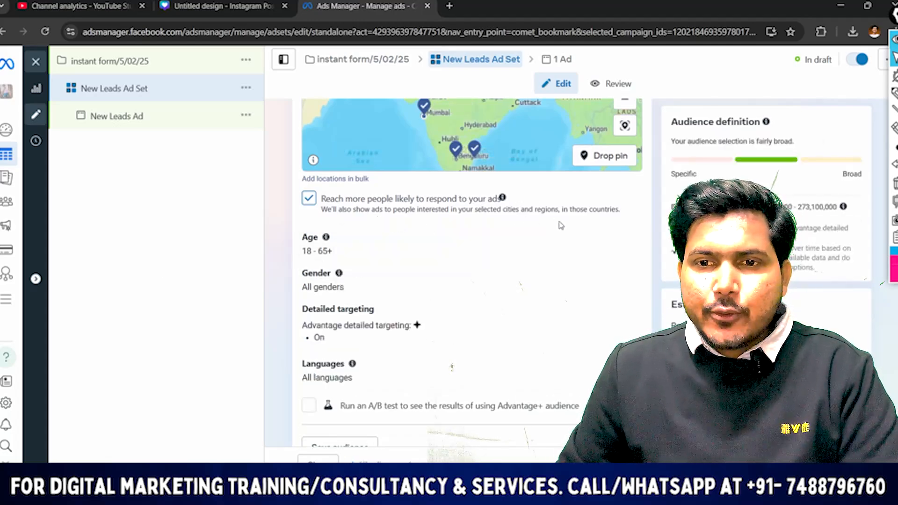
Set the audience's age range to 25–50
scroll(561, 225, down, 2)
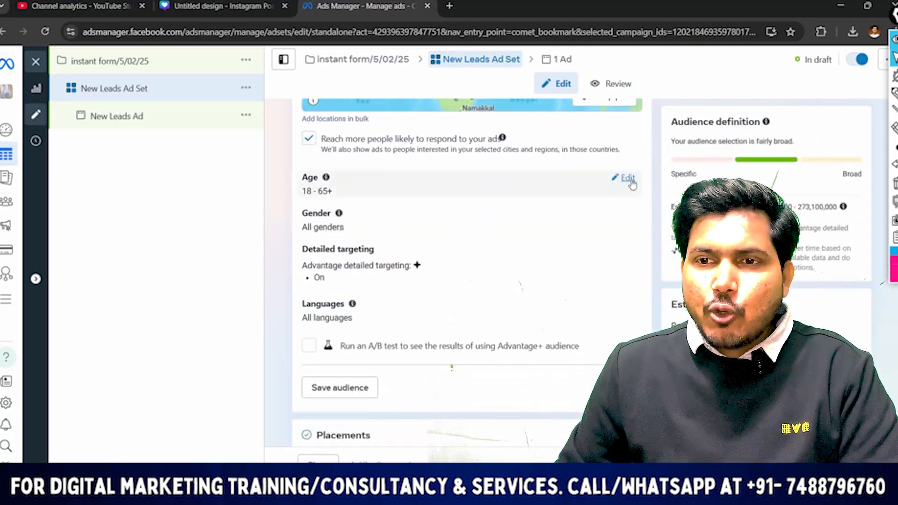
click(629, 181)
click(323, 199)
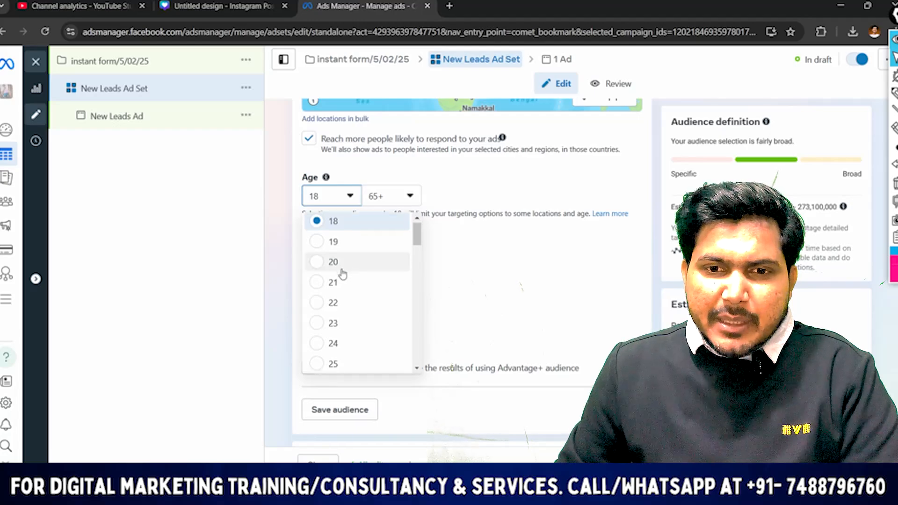
scroll(343, 275, down, 2)
click(333, 307)
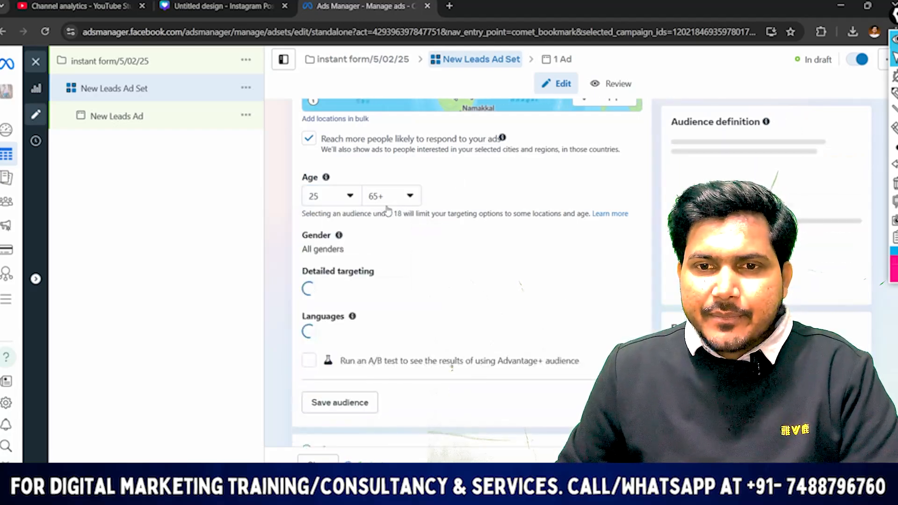
click(388, 196)
scroll(400, 281, up, 3)
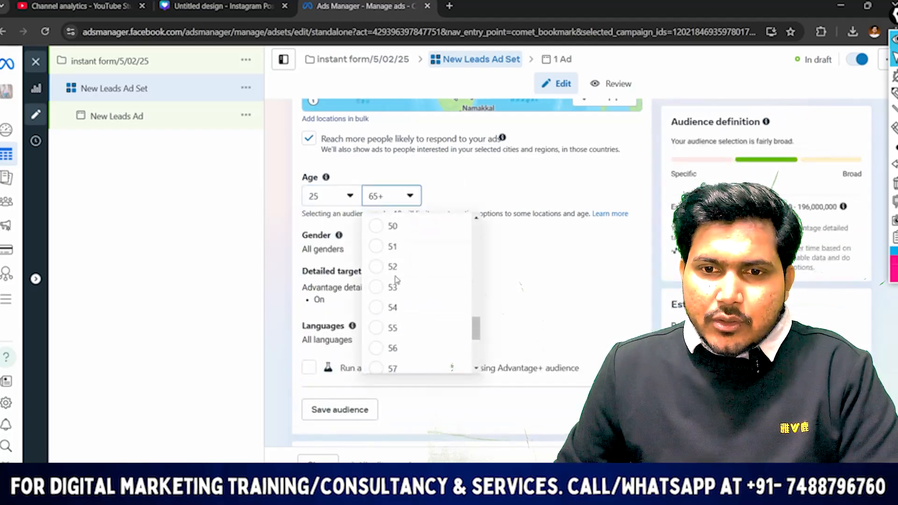
click(393, 226)
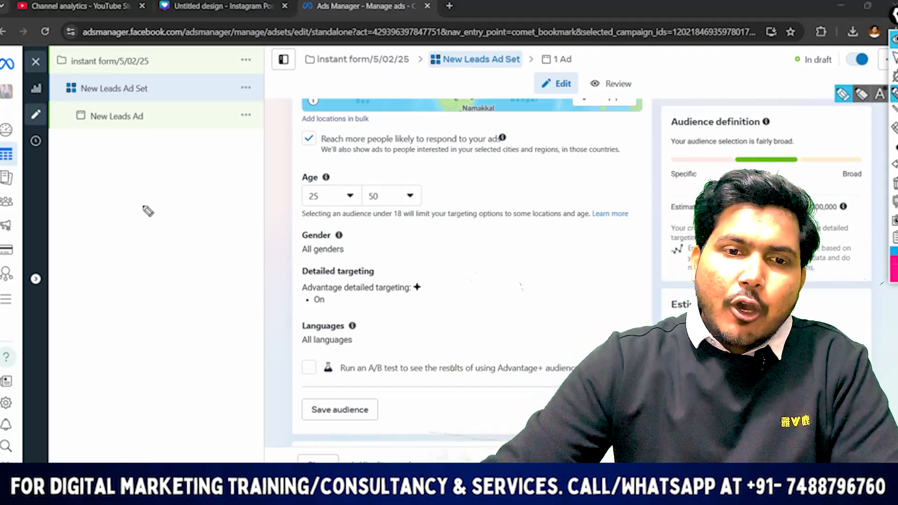
Handwrite circled notes beside the audience settings, loop the age range, and clear the markings
mouse_move(135, 213)
mouse_down()
mouse_move(139, 235)
mouse_move(158, 224)
mouse_up()
drag(113, 298, 159, 282)
drag(159, 255, 172, 280)
mouse_move(124, 308)
mouse_down()
mouse_move(101, 310)
mouse_move(121, 305)
mouse_move(166, 327)
mouse_up()
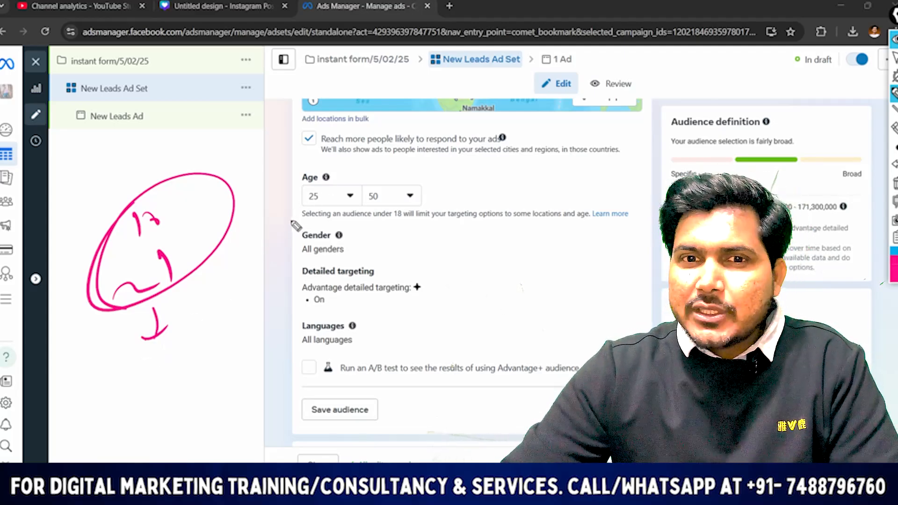
mouse_move(285, 186)
mouse_down()
mouse_move(286, 217)
mouse_move(452, 198)
mouse_move(239, 243)
mouse_up()
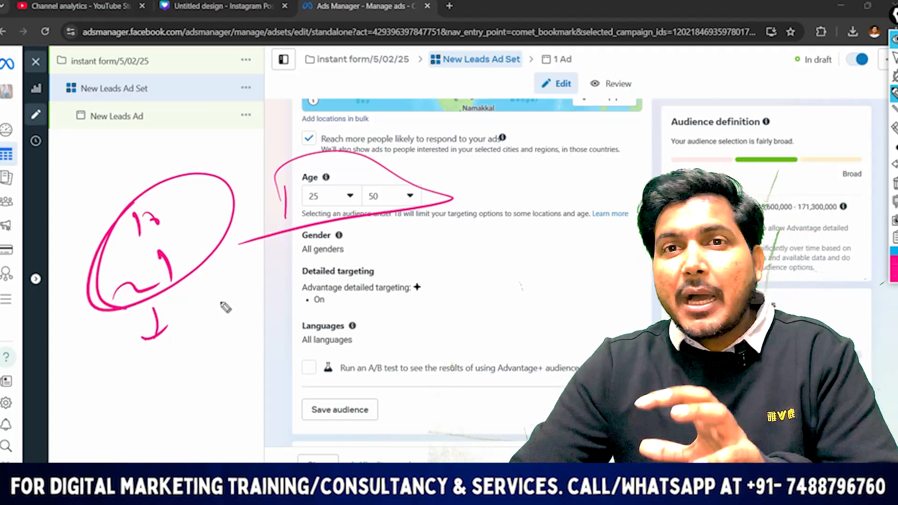
click(895, 58)
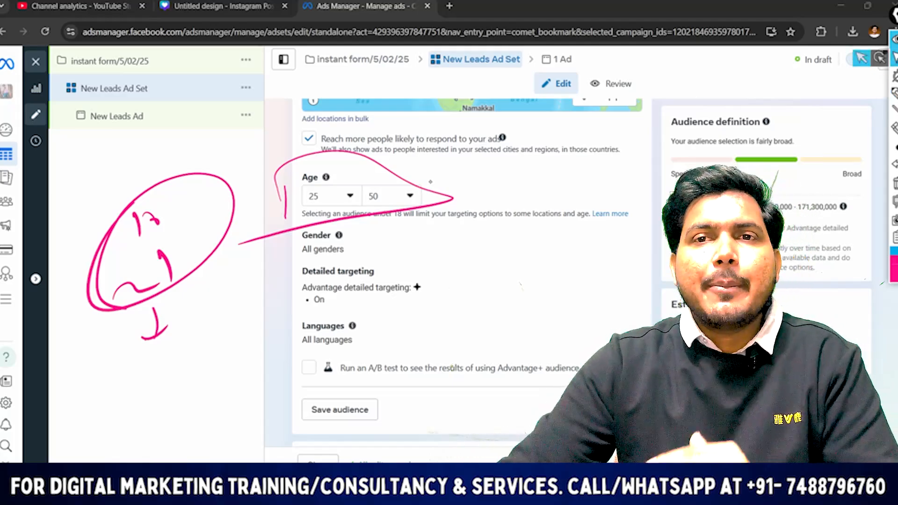
click(895, 183)
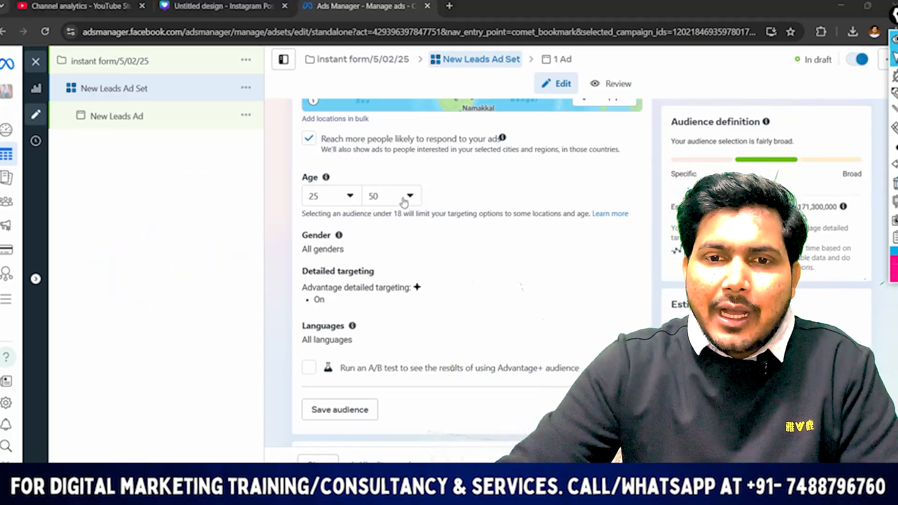
Raise the audience's minimum age to 28
click(348, 197)
click(348, 199)
click(347, 199)
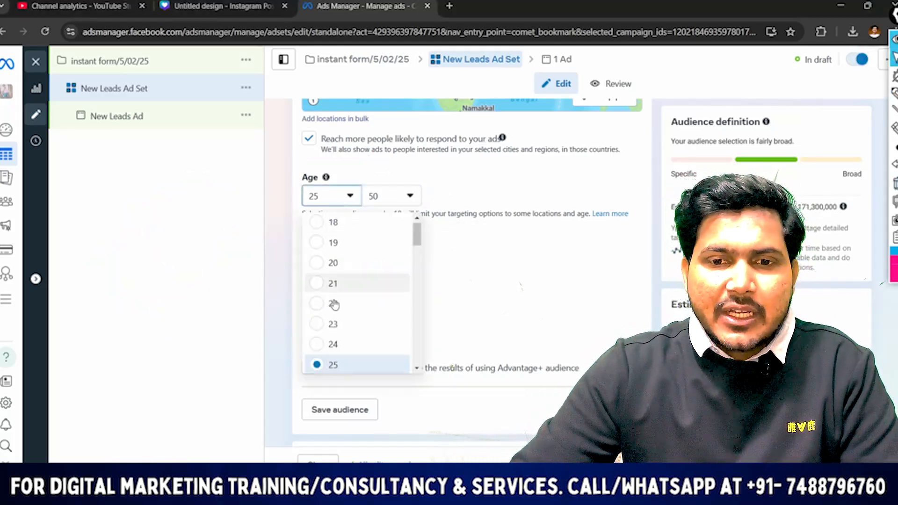
scroll(350, 322, down, 1)
scroll(351, 323, down, 2)
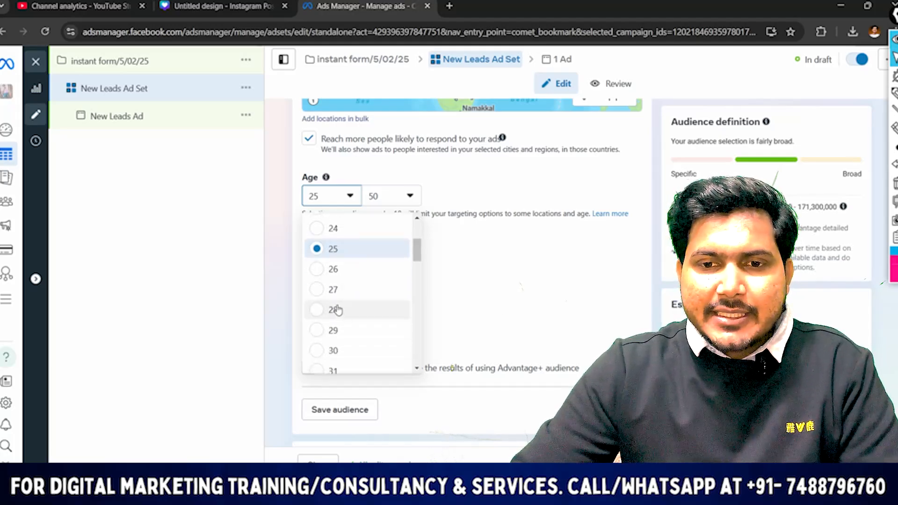
click(343, 313)
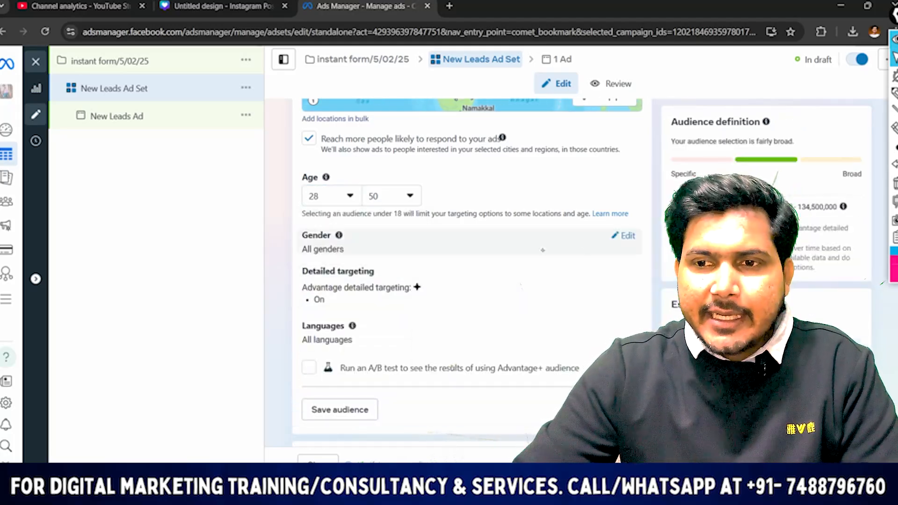
Open the audience's detailed targeting for editing
scroll(626, 242, down, 2)
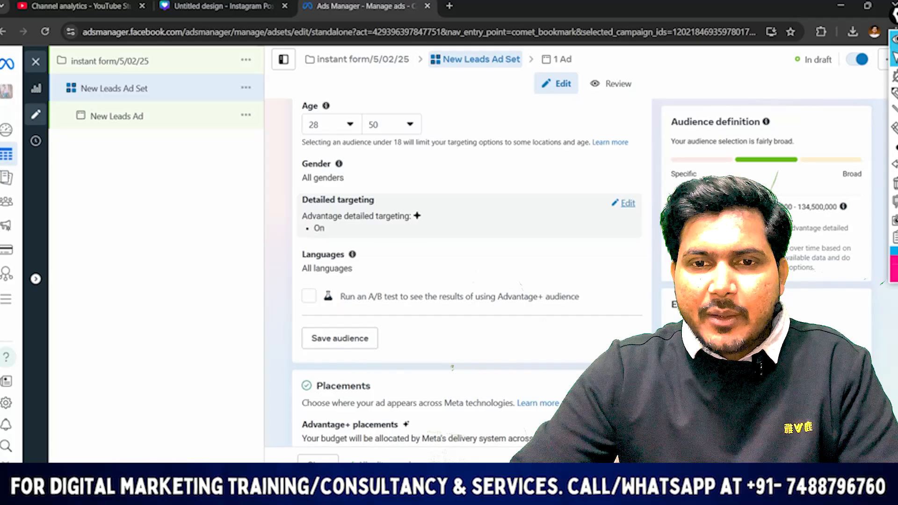
click(627, 203)
scroll(483, 205, down, 1)
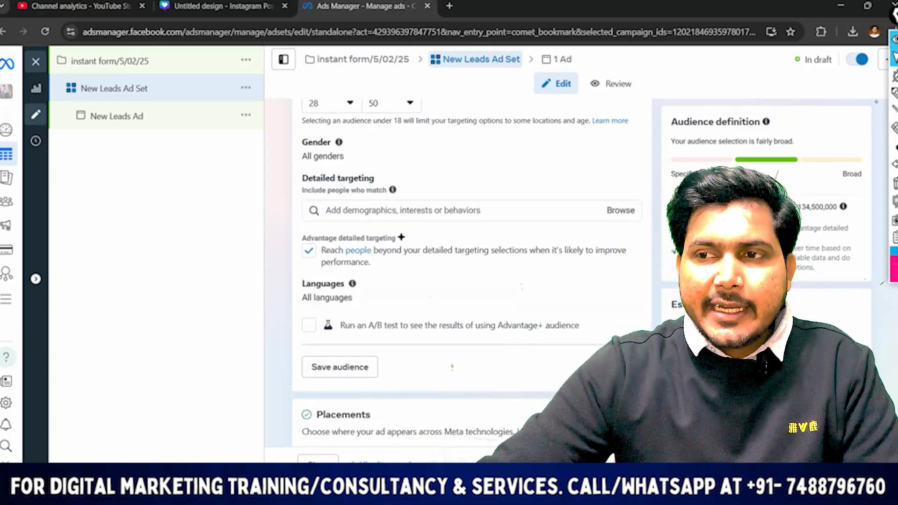
Circle the detailed targeting section with the pen and clear the marking
click(894, 92)
mouse_move(298, 195)
mouse_down()
mouse_move(532, 165)
mouse_move(348, 269)
mouse_move(229, 246)
mouse_up()
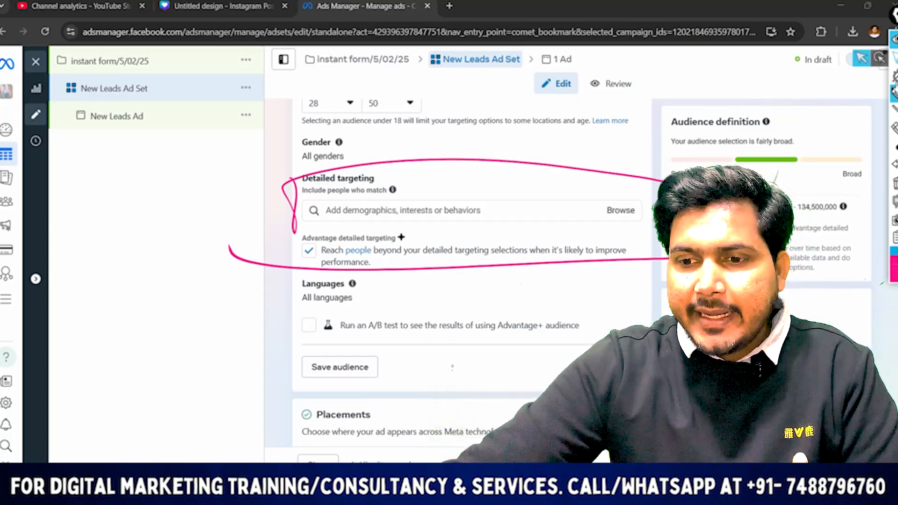
click(894, 58)
click(894, 183)
Add the Frequent Travelers behavior to the audience's detailed targeting
click(366, 211)
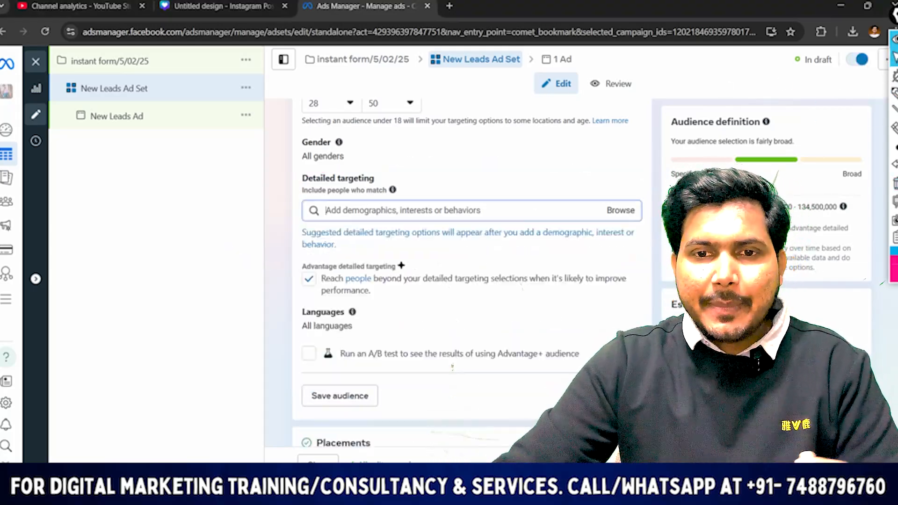
text(freq)
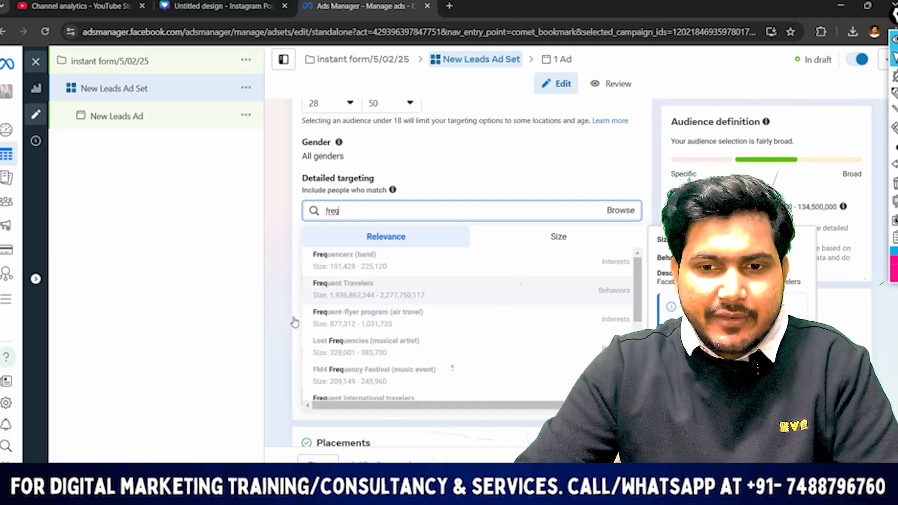
click(333, 284)
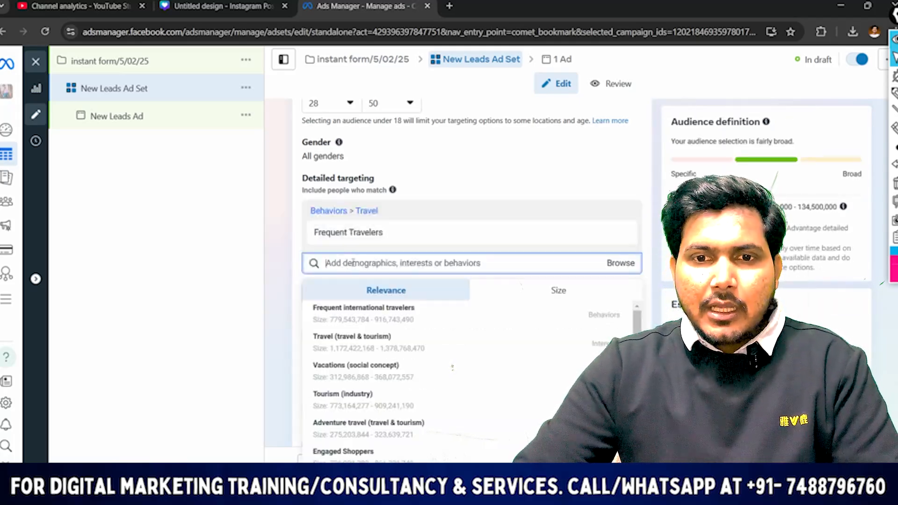
Search the detailed targeting for "travel" and add the Travel (travel & tourism) interest
text(travel)
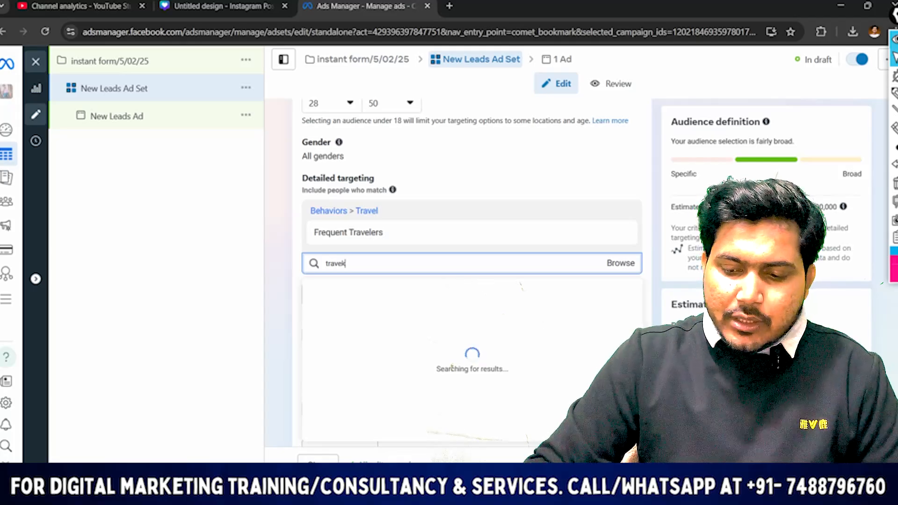
key(BackSpace)
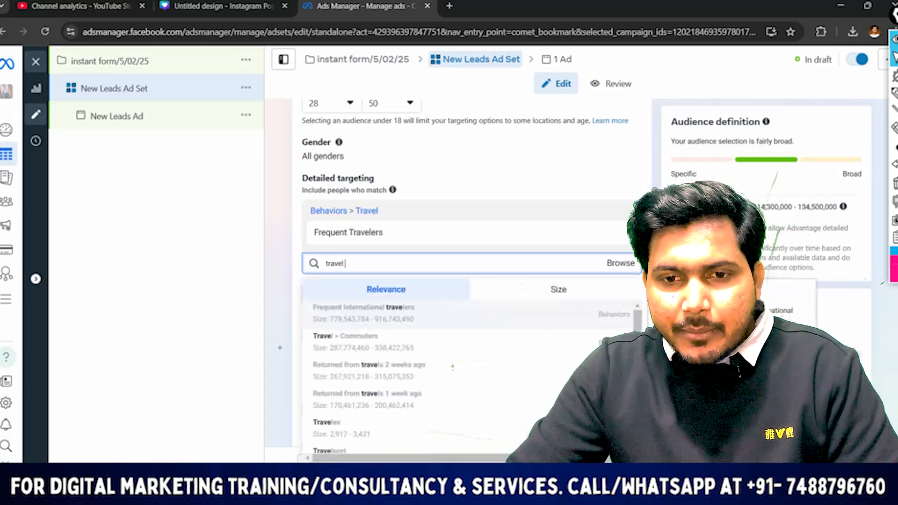
scroll(361, 381, down, 1)
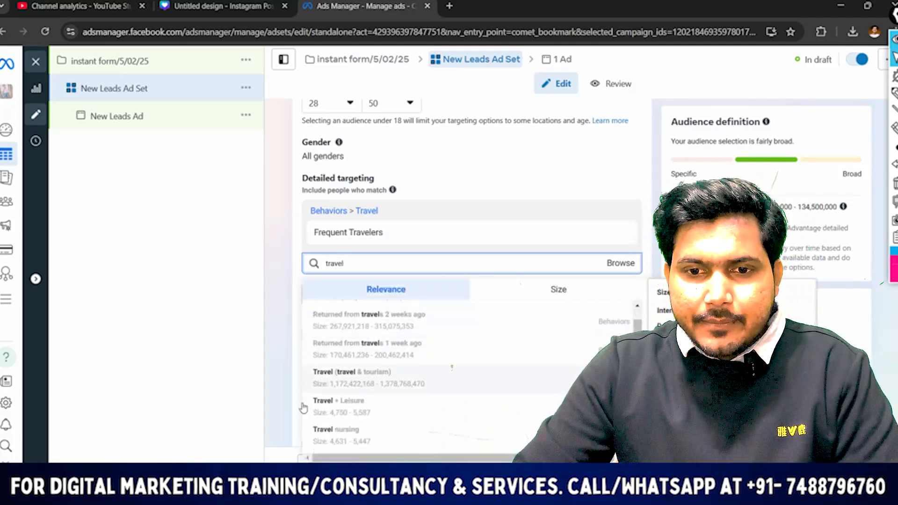
click(328, 377)
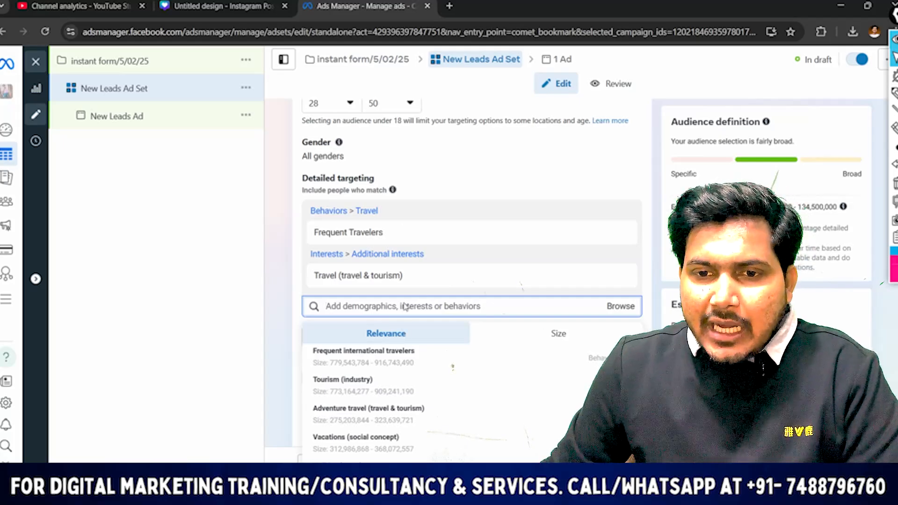
scroll(386, 397, down, 5)
click(270, 351)
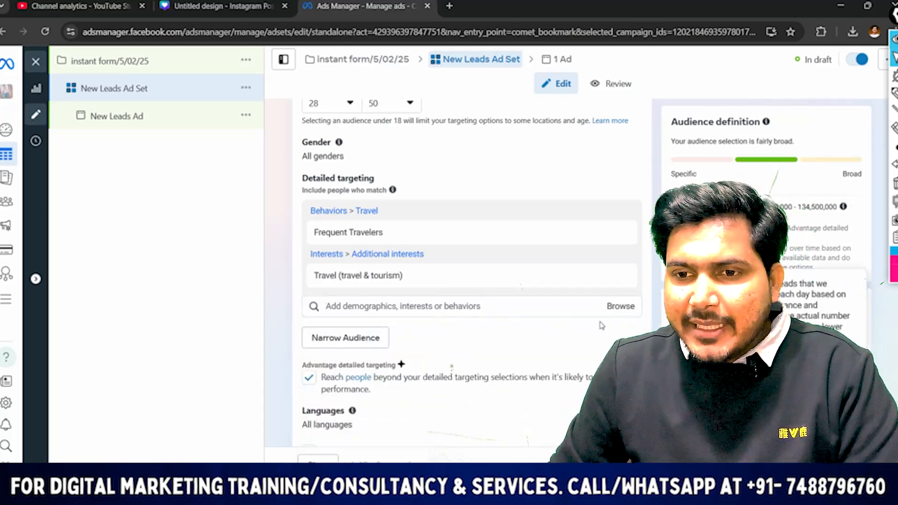
Add the Frequent international travelers behavior and the Adventure travel (travel & tourism) and Vacations (social concept) interests to the detailed targeting
scroll(602, 326, down, 3)
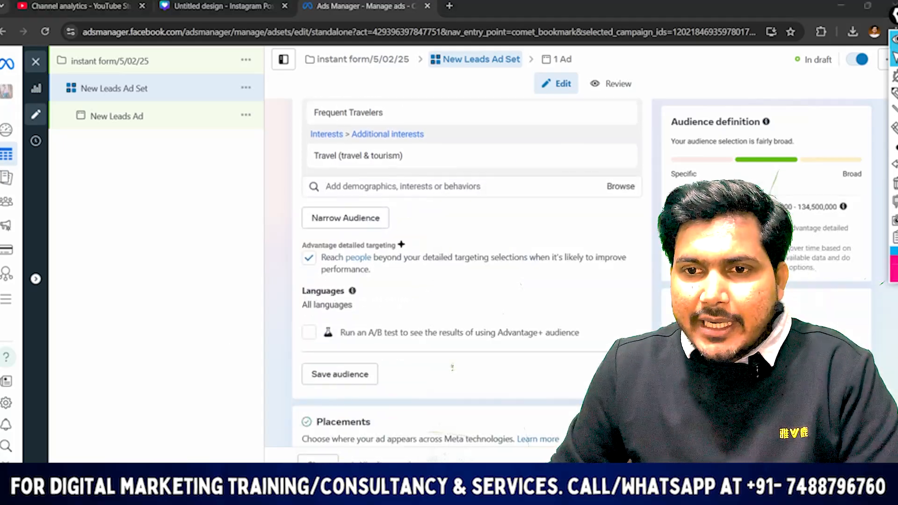
click(421, 186)
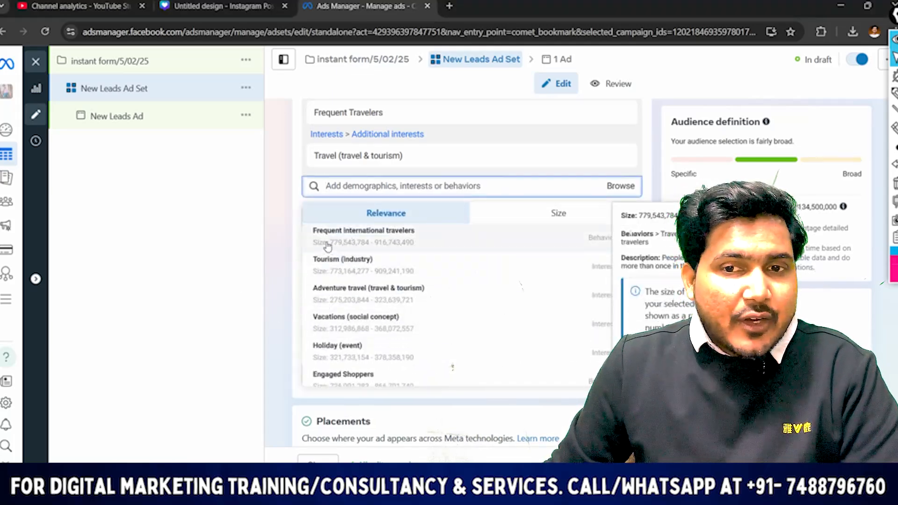
click(327, 247)
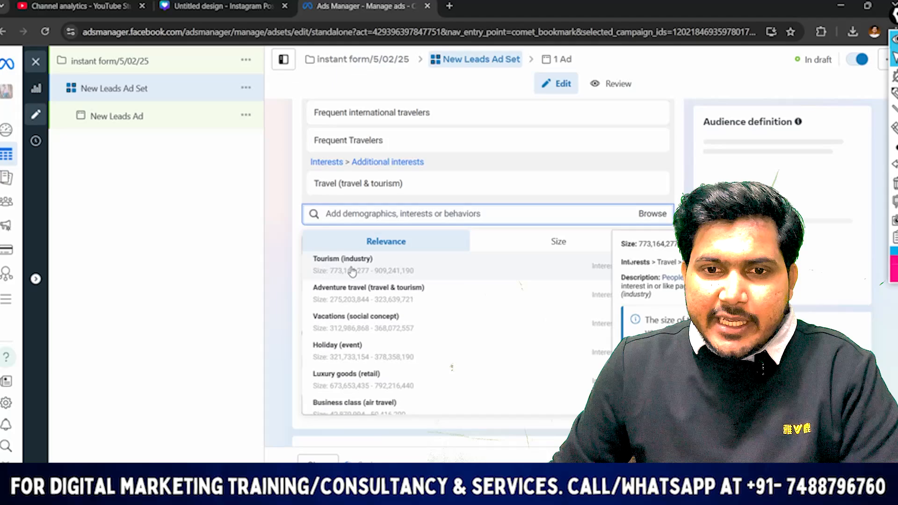
click(353, 303)
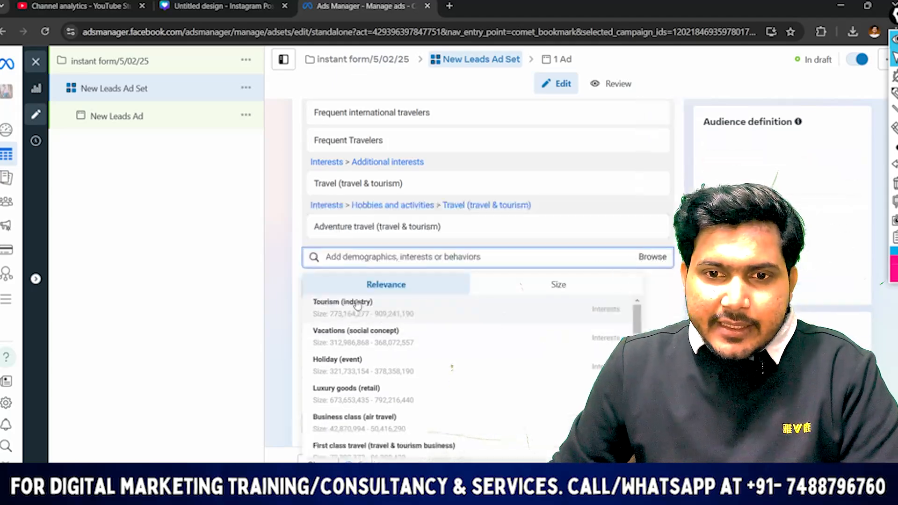
scroll(344, 361, down, 1)
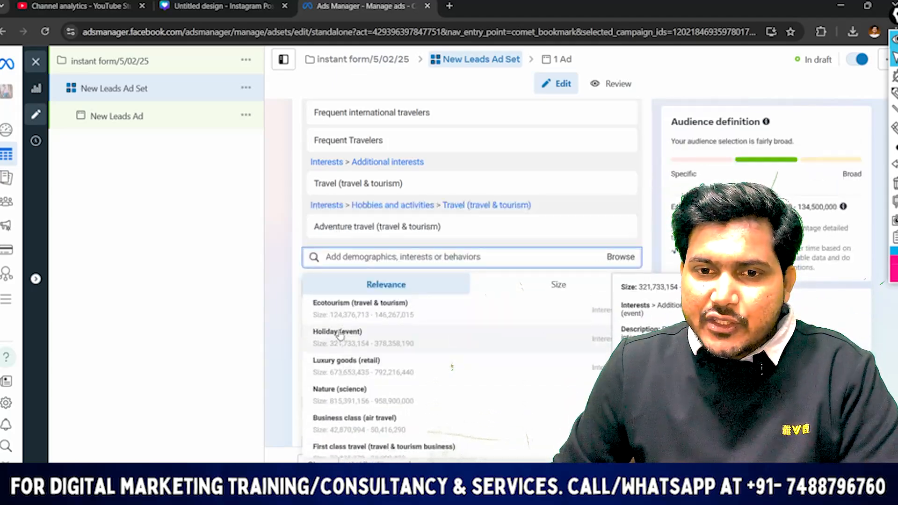
scroll(341, 339, up, 2)
click(391, 333)
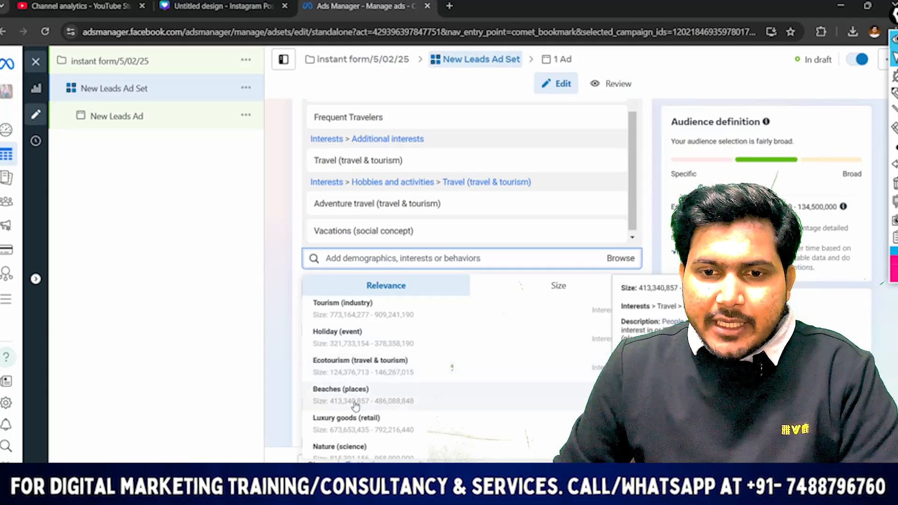
Add the suggested interests Beaches (places), Ecotourism (travel & tourism), Holiday (event), Mountains (places) and Sea (body of water) to the detailed targeting
scroll(351, 403, down, 2)
click(359, 351)
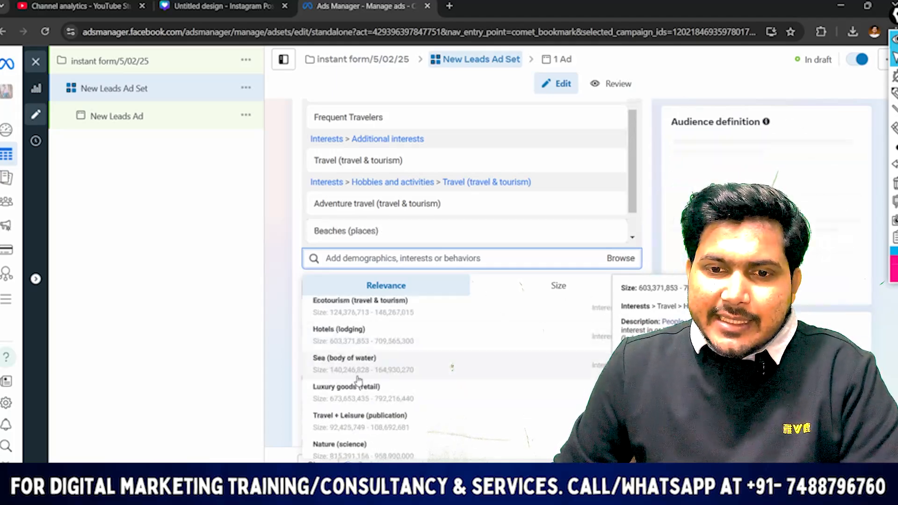
scroll(394, 329, up, 2)
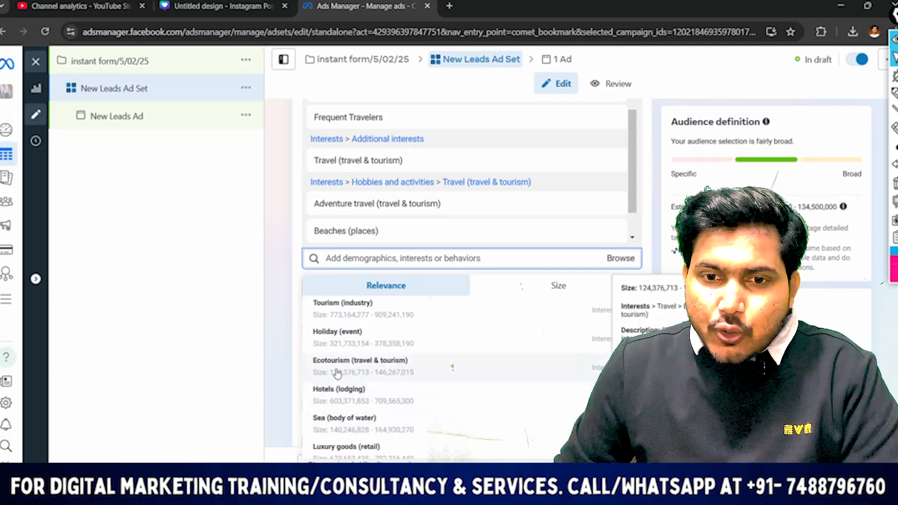
click(416, 382)
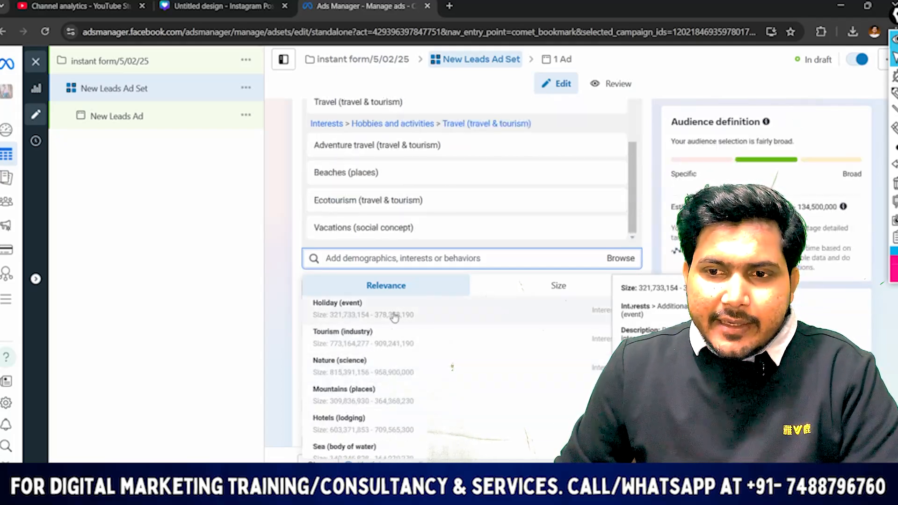
click(395, 318)
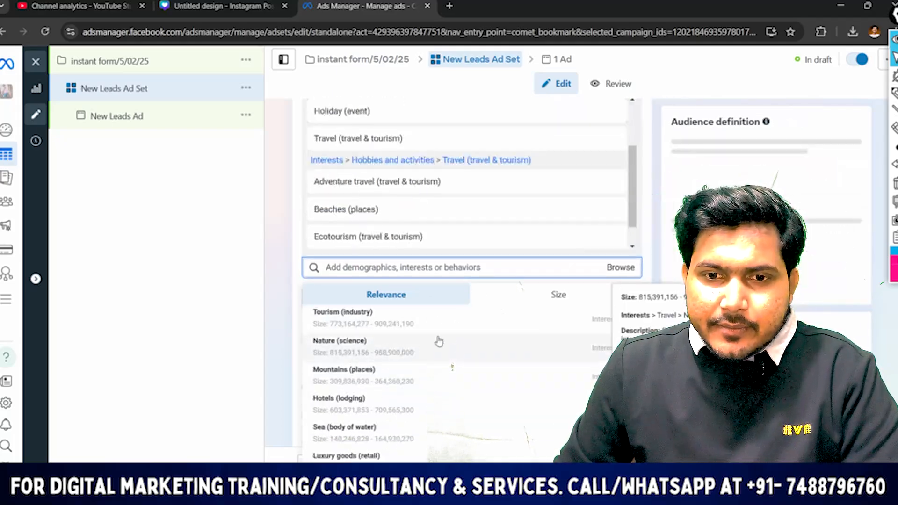
click(415, 385)
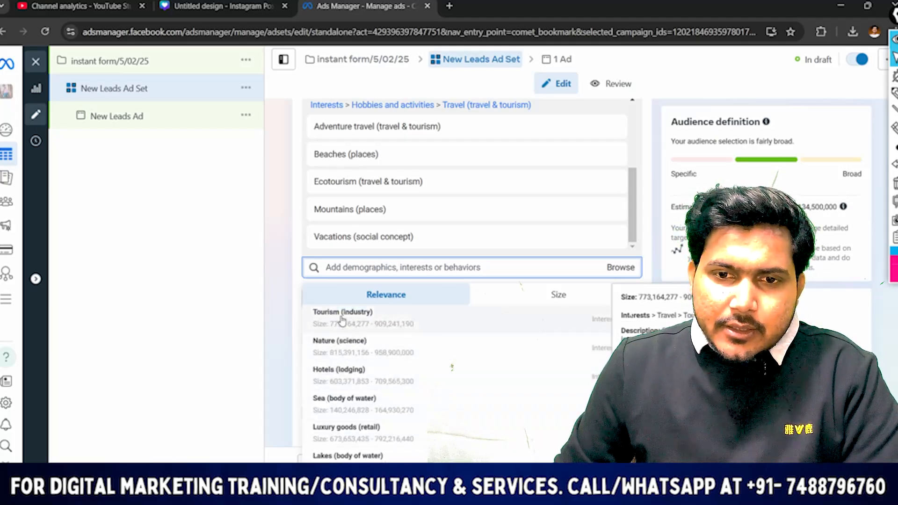
click(356, 405)
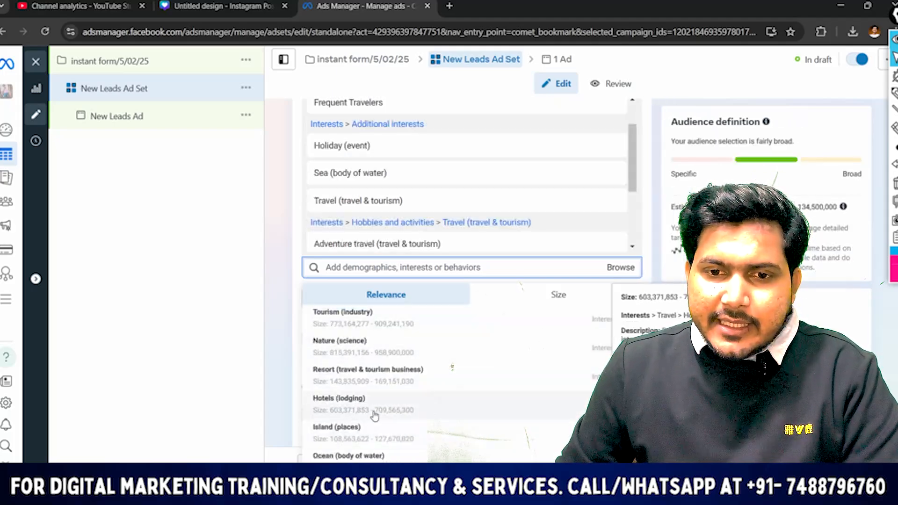
Add the Luxury goods (retail) and Luxury vehicle (vehicles) interests to the detailed targeting
scroll(379, 407, down, 2)
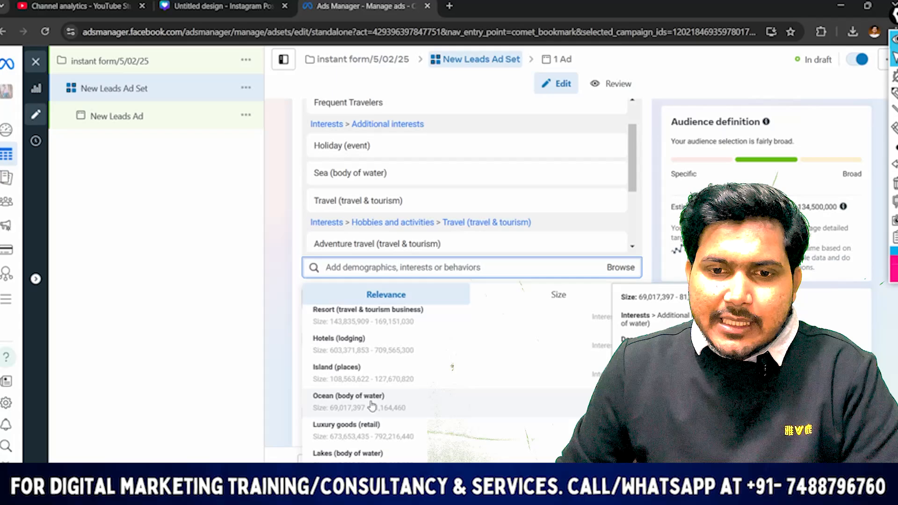
scroll(374, 405, down, 2)
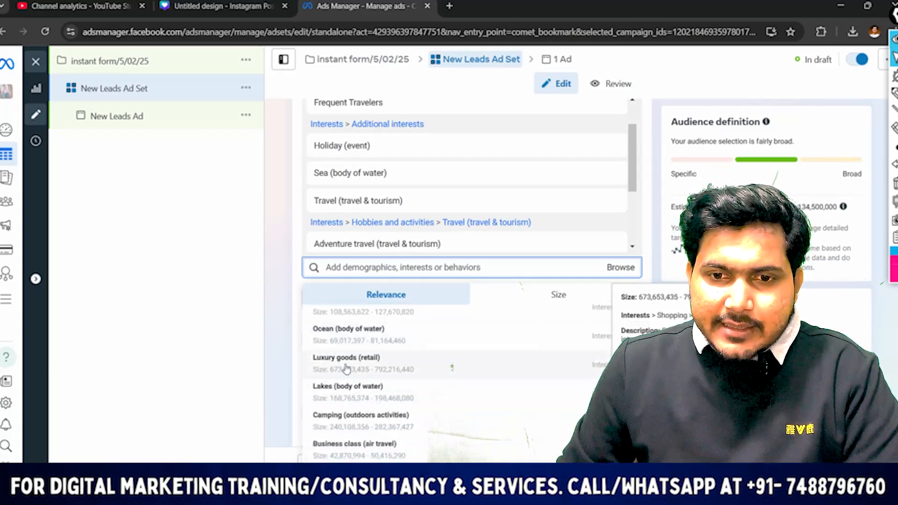
click(346, 370)
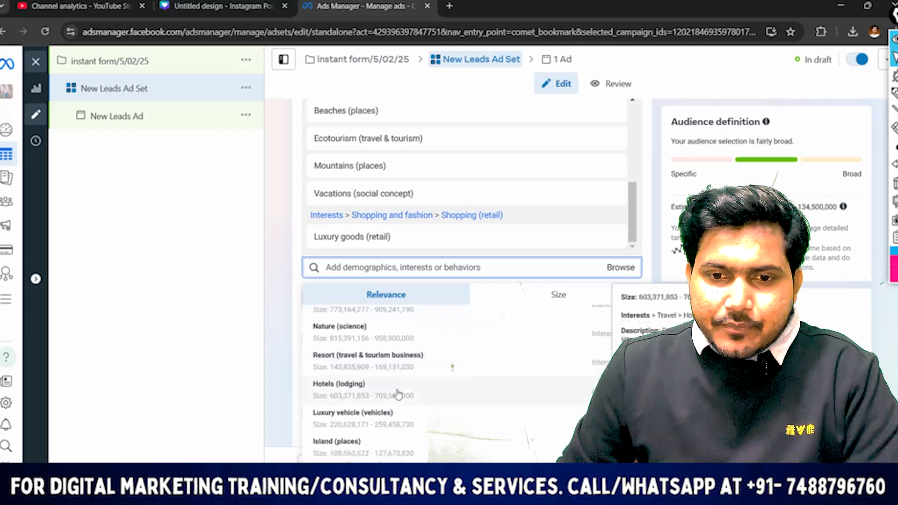
scroll(398, 395, down, 2)
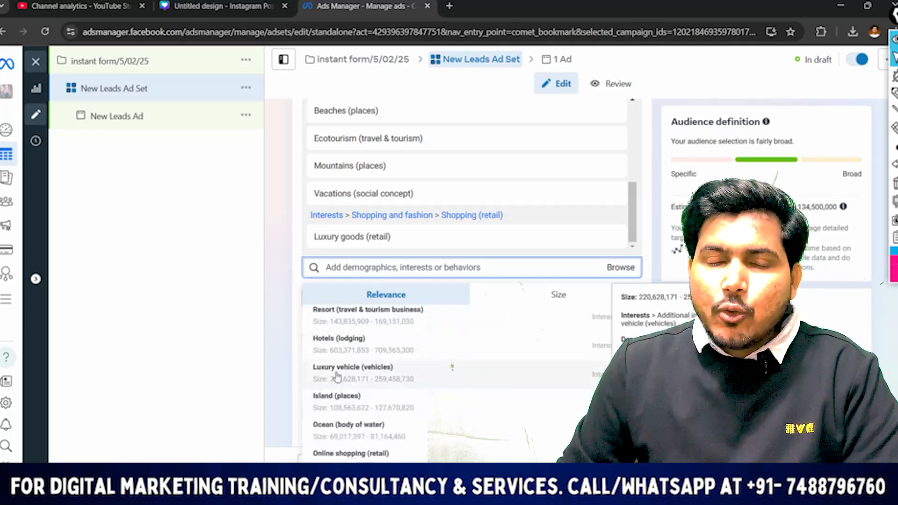
click(336, 372)
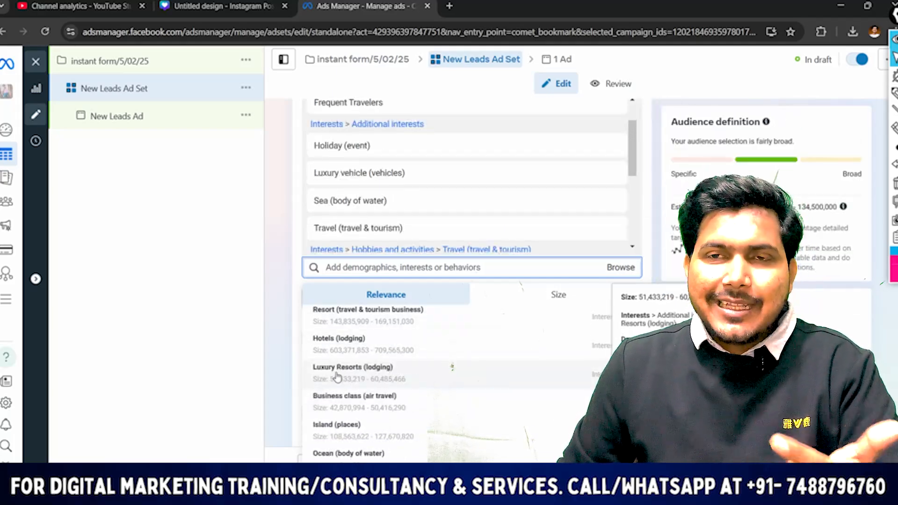
Add the Booking.com (travel & tourism business) and Hotels (lodging) interests to the detailed targeting and close the suggestions
scroll(352, 392, down, 2)
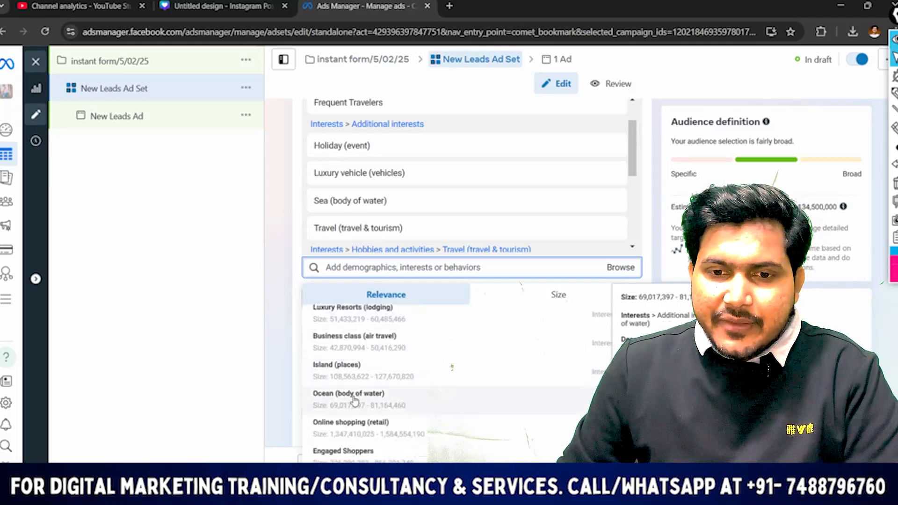
scroll(354, 400, down, 3)
scroll(388, 355, down, 4)
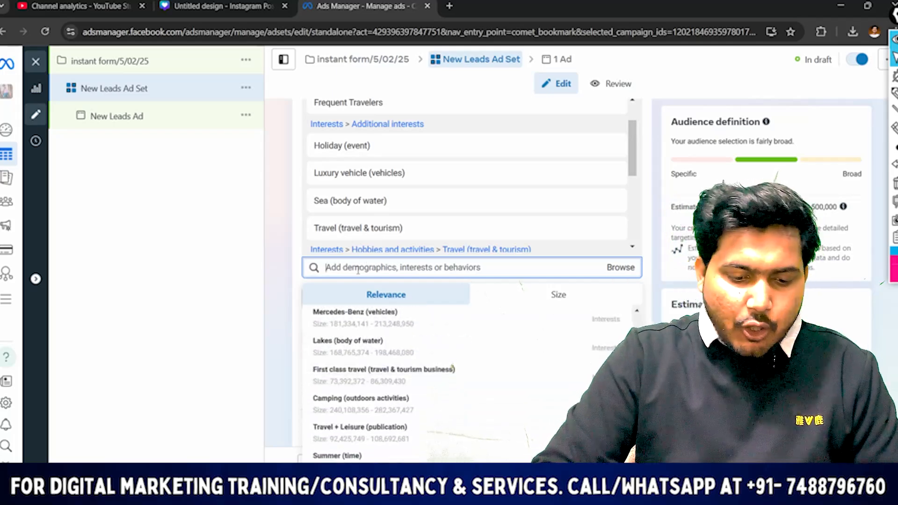
text(travel)
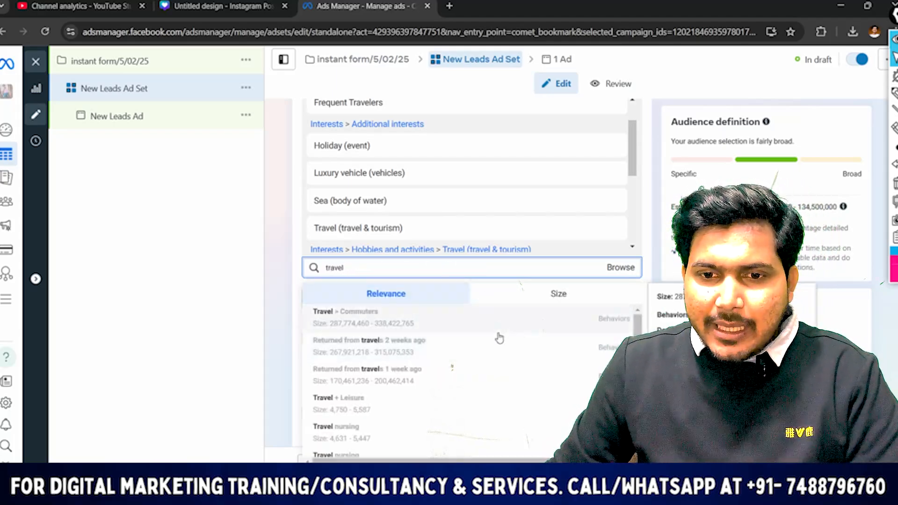
scroll(411, 386, down, 4)
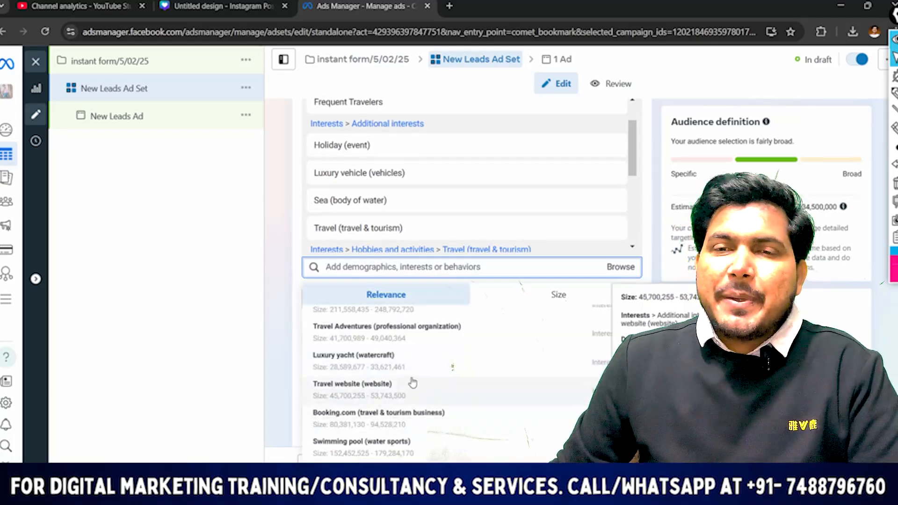
click(351, 416)
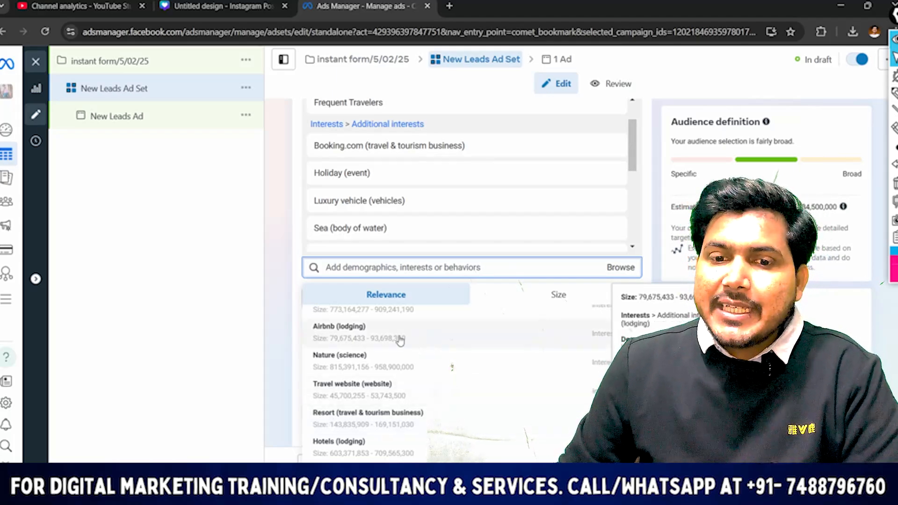
scroll(412, 355, down, 2)
click(352, 398)
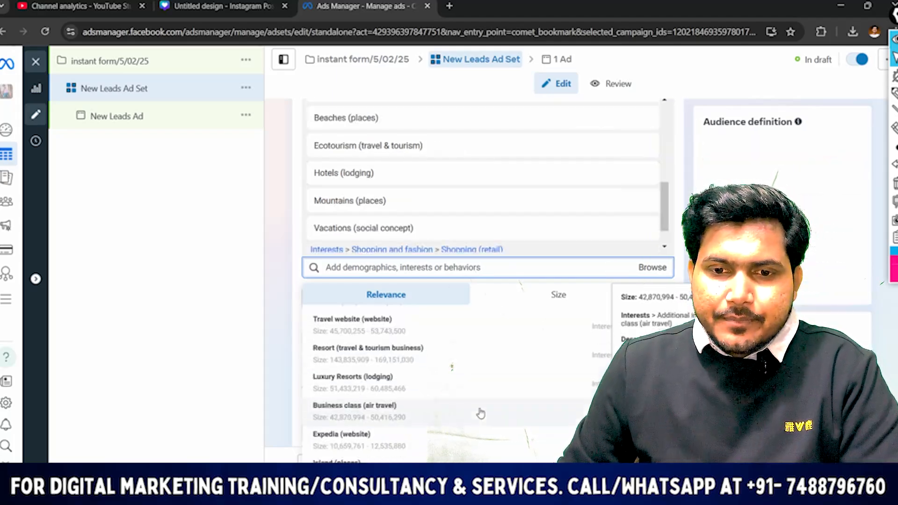
click(259, 285)
Narrow the audience so that people must also match the Engaged Shoppers purchase behavior
scroll(416, 182, up, 5)
scroll(417, 182, down, 10)
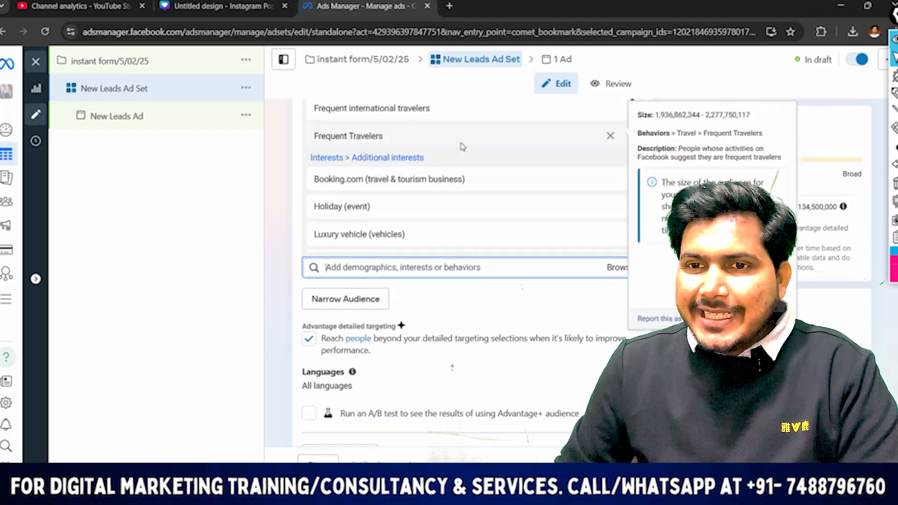
scroll(434, 192, down, 3)
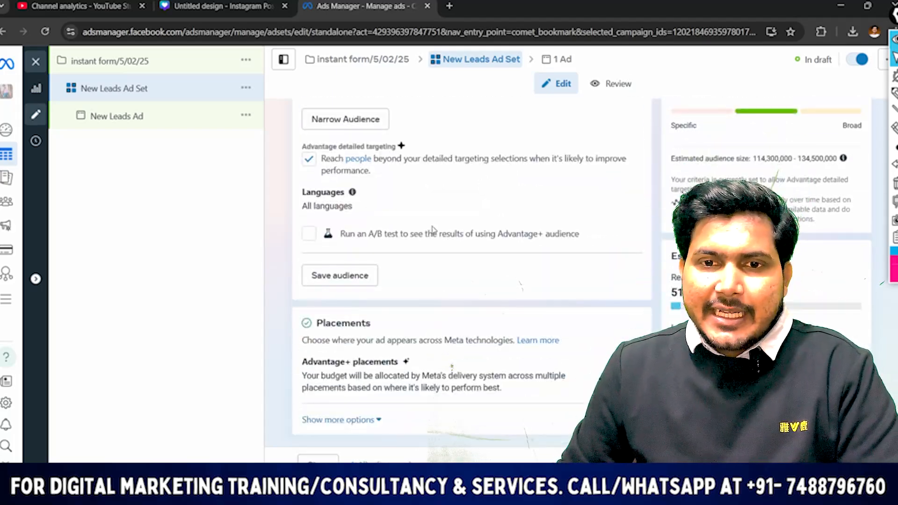
scroll(418, 200, up, 3)
scroll(418, 199, down, 3)
scroll(418, 200, up, 3)
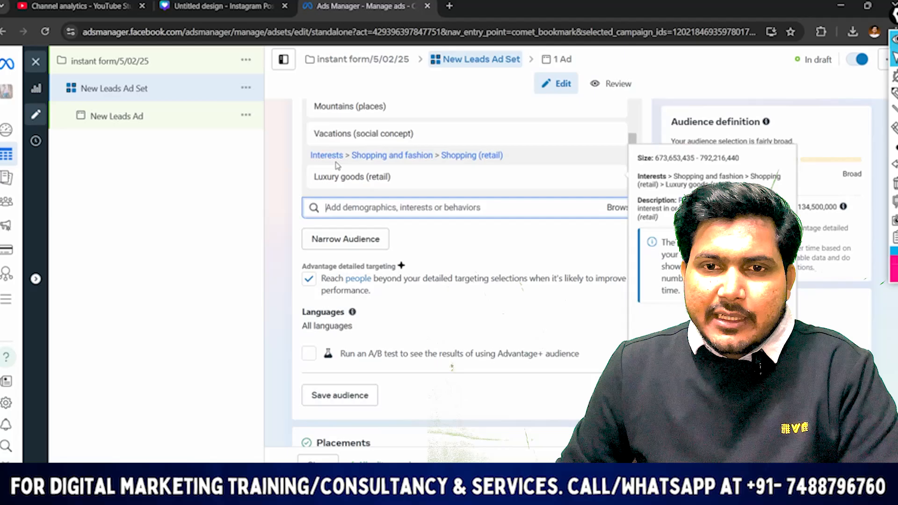
click(346, 242)
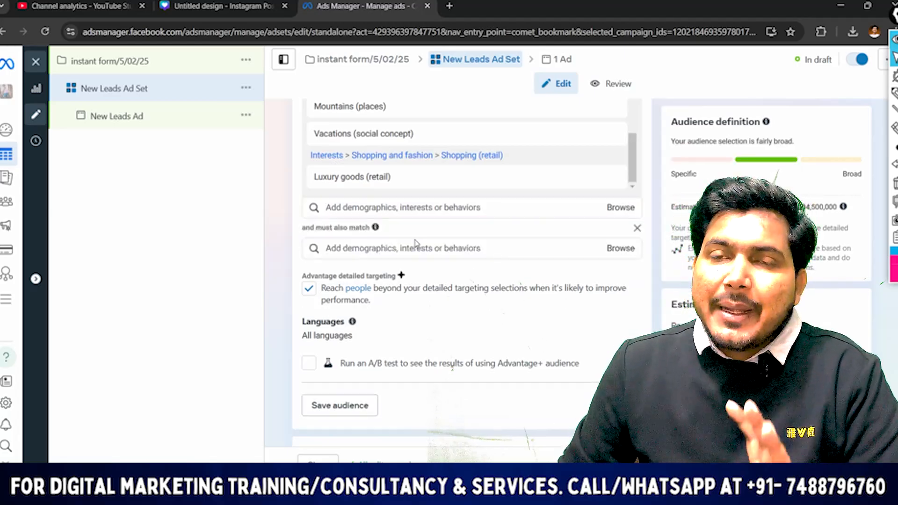
click(379, 250)
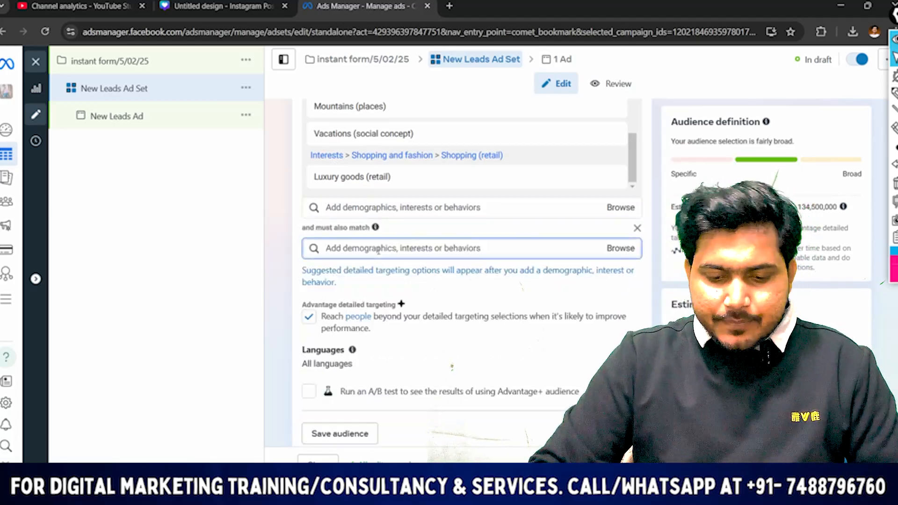
text(engaged)
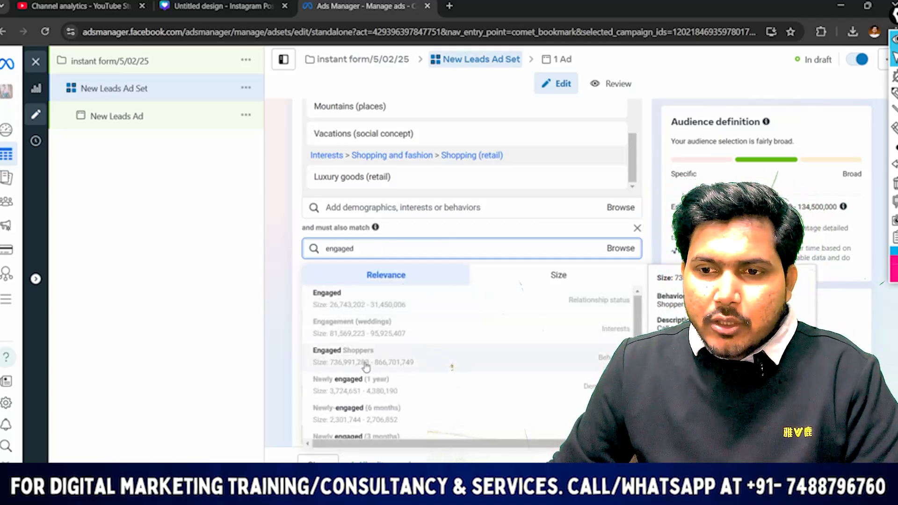
click(354, 356)
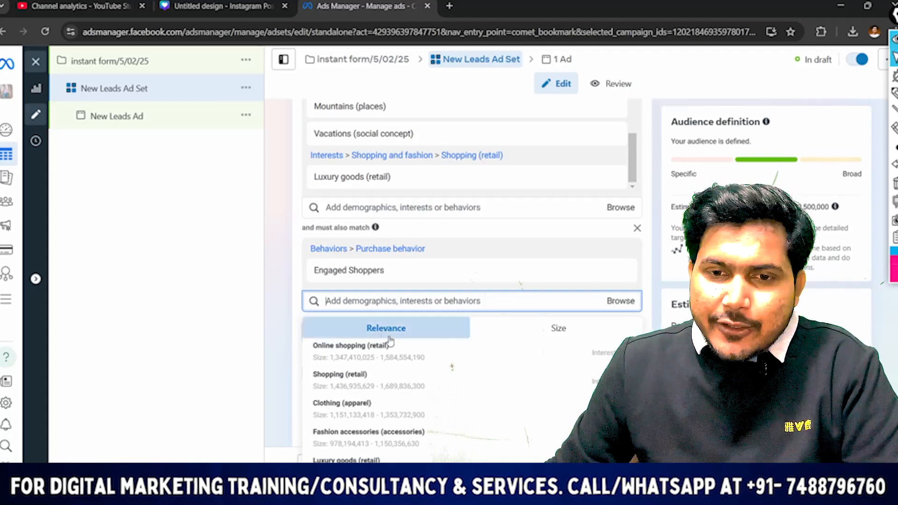
Add the Online shopping (retail) interest to the must-also-match group of the detailed targeting
click(398, 355)
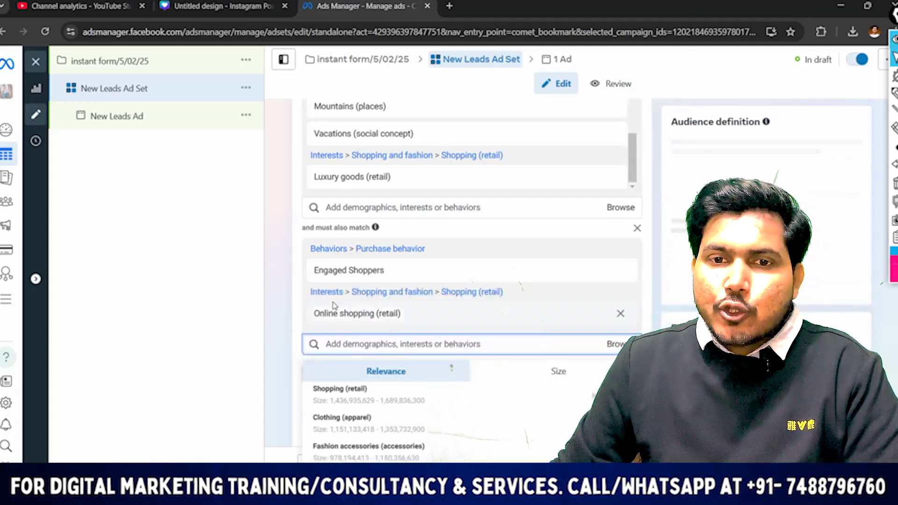
scroll(406, 160, up, 3)
scroll(452, 261, down, 10)
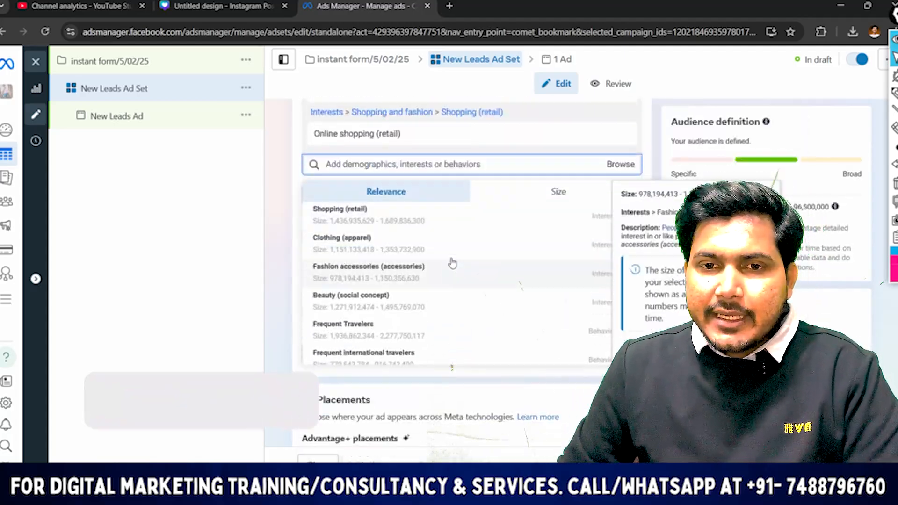
scroll(491, 279, down, 1)
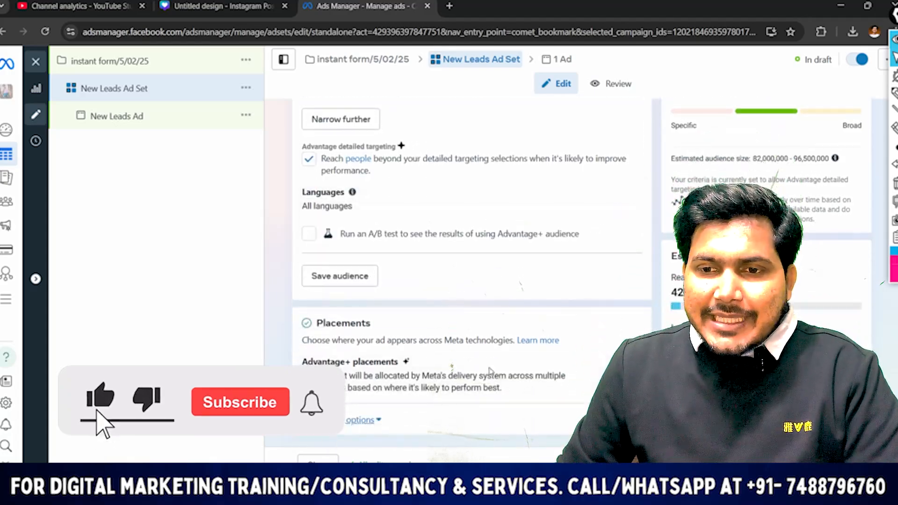
Switch the ad set to manual placements and exclude the Audience Network platform
scroll(614, 346, up, 2)
scroll(614, 346, down, 3)
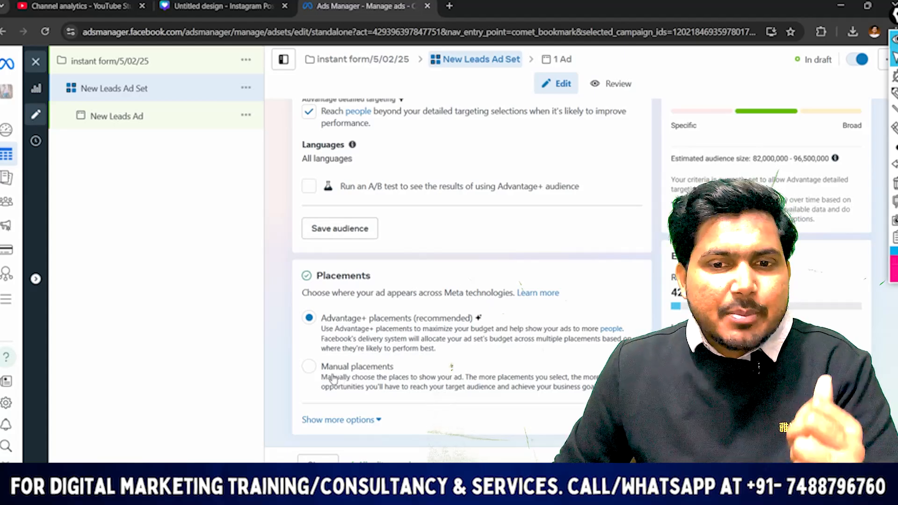
click(310, 367)
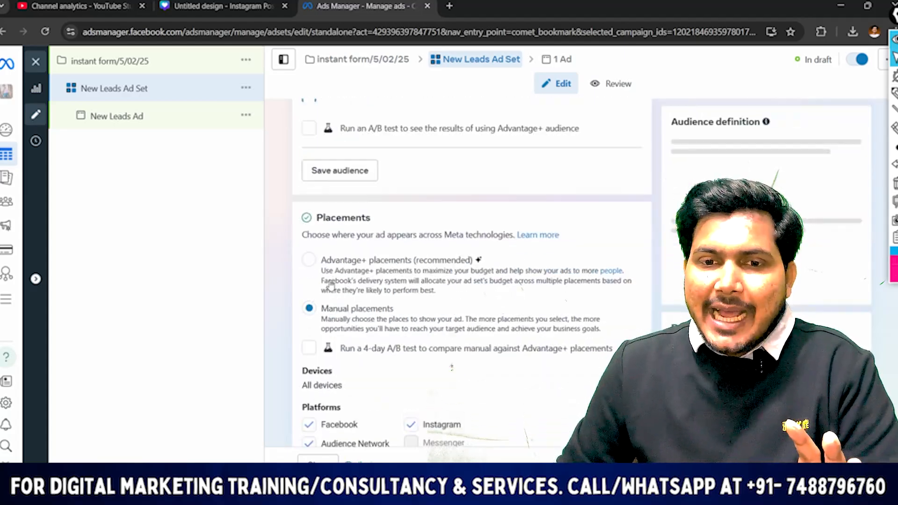
scroll(327, 327, down, 3)
scroll(333, 318, down, 2)
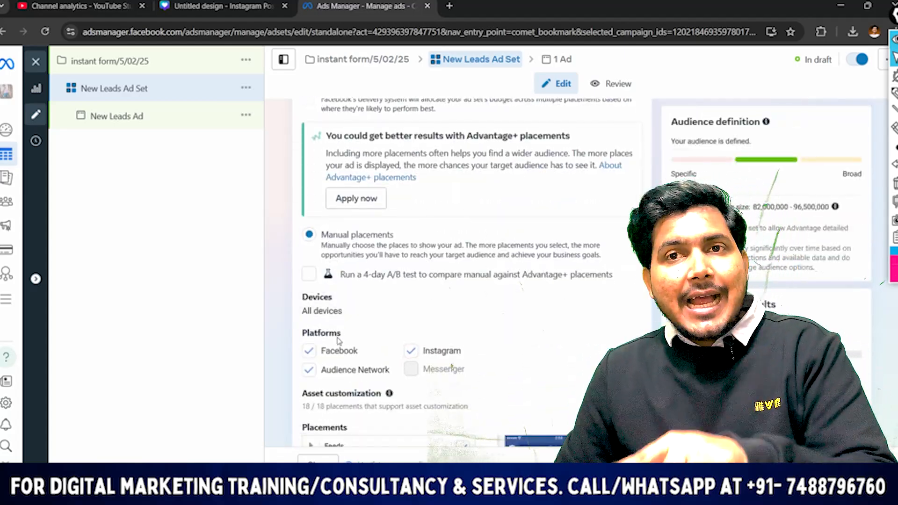
scroll(340, 327, down, 2)
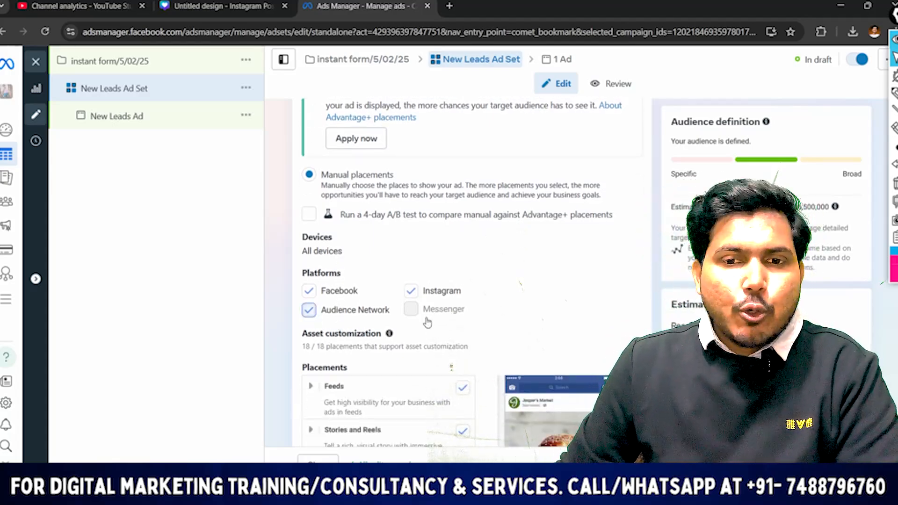
click(312, 316)
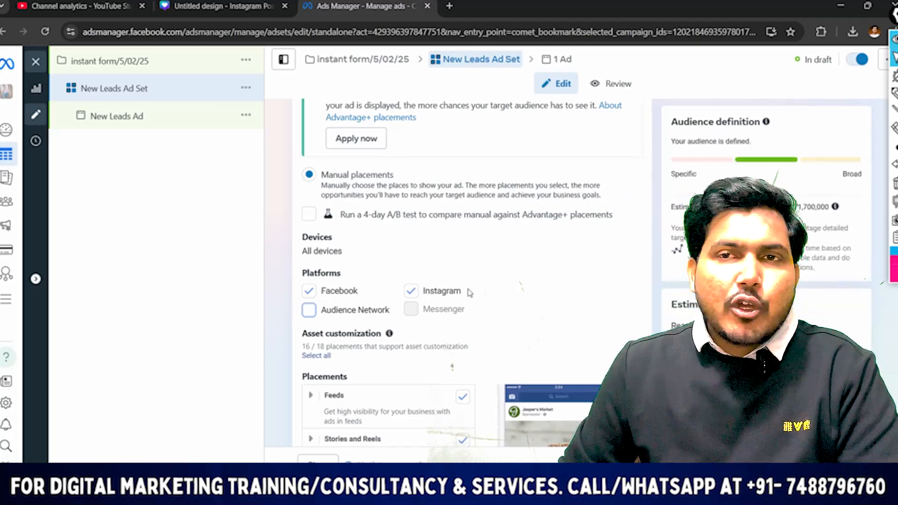
Expand the additional placement options to show the mobile device and brand safety settings
scroll(421, 327, down, 5)
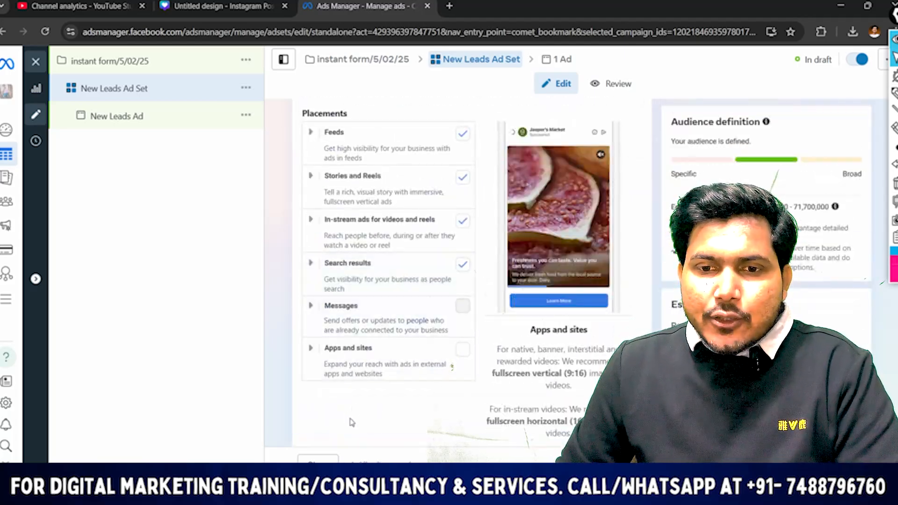
click(356, 409)
scroll(368, 351, down, 5)
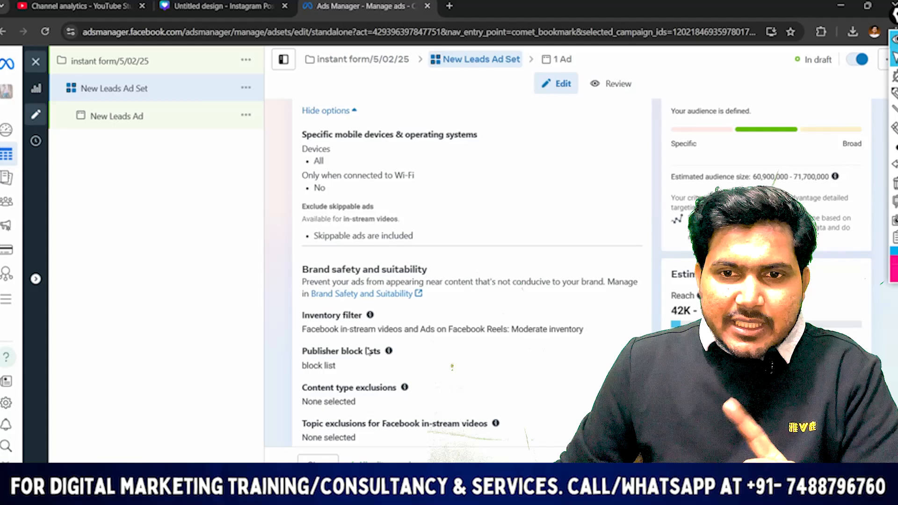
scroll(500, 259, up, 1)
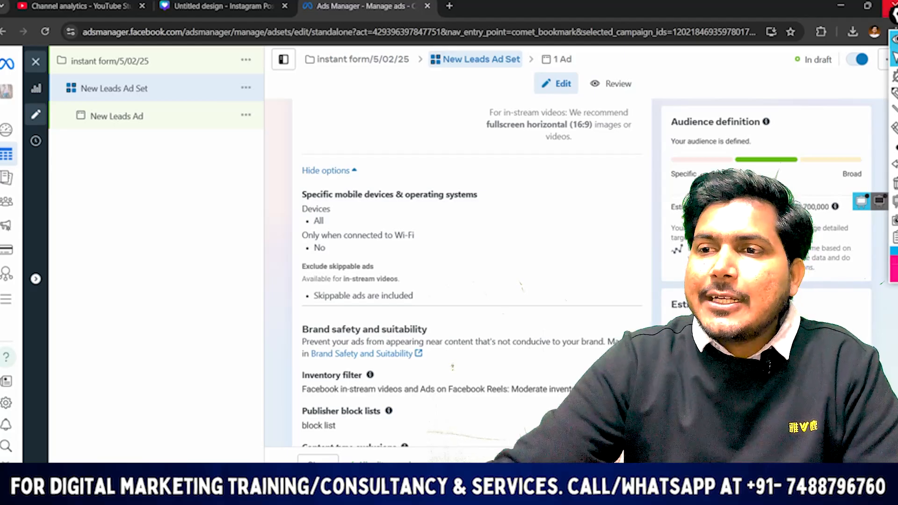
click(895, 95)
drag(276, 205, 500, 197)
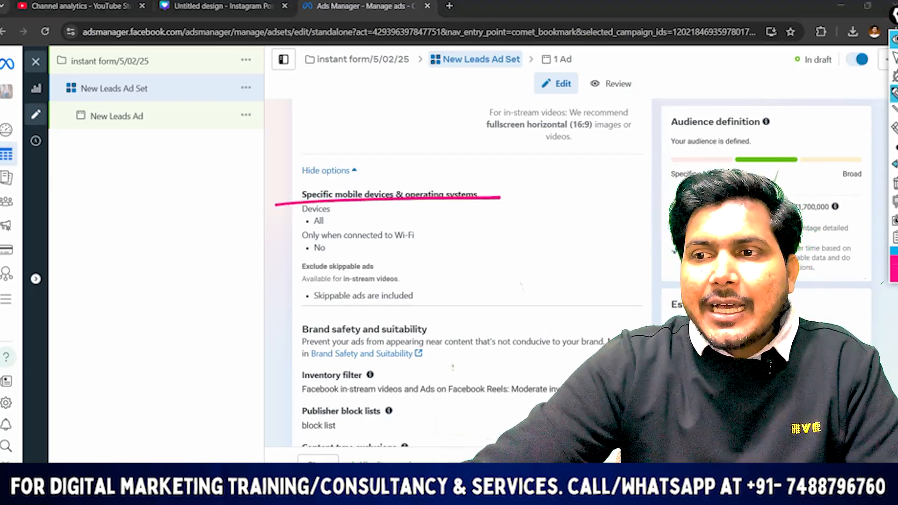
click(895, 164)
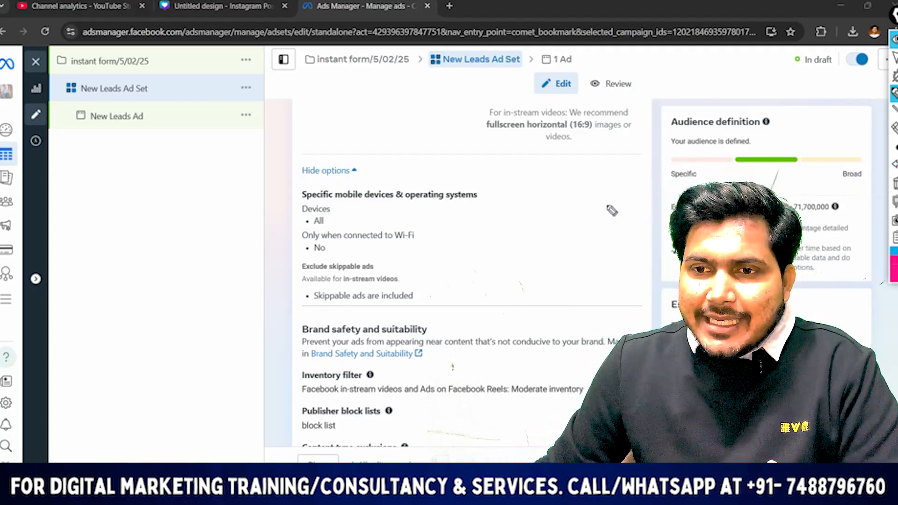
click(894, 59)
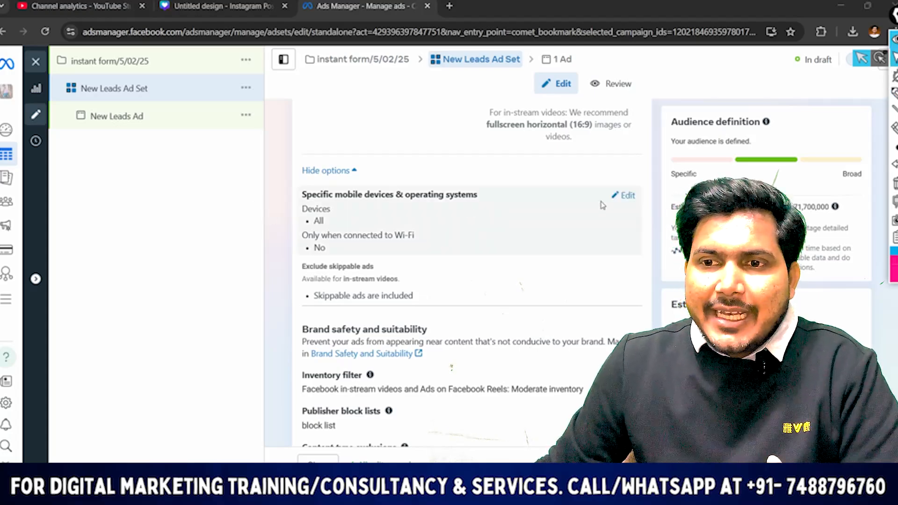
Restrict the specific mobile devices and operating systems setting to iOS devices only
click(626, 195)
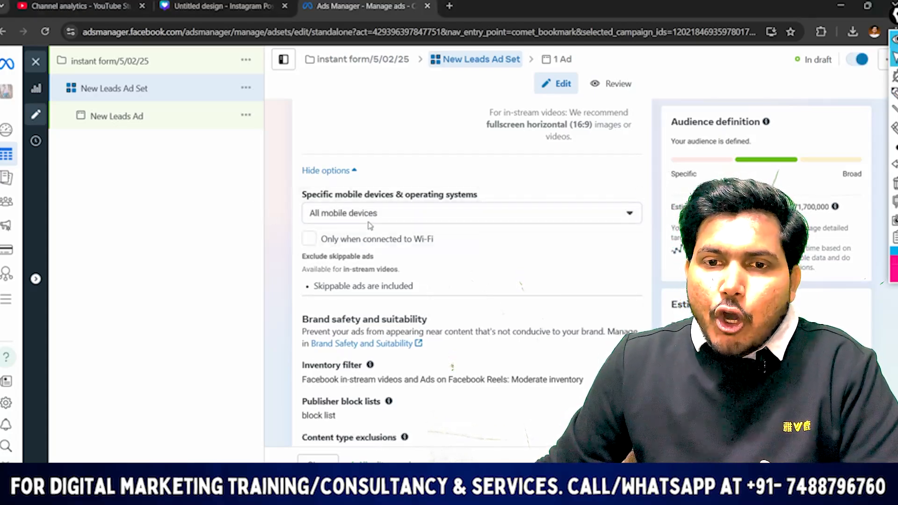
click(368, 221)
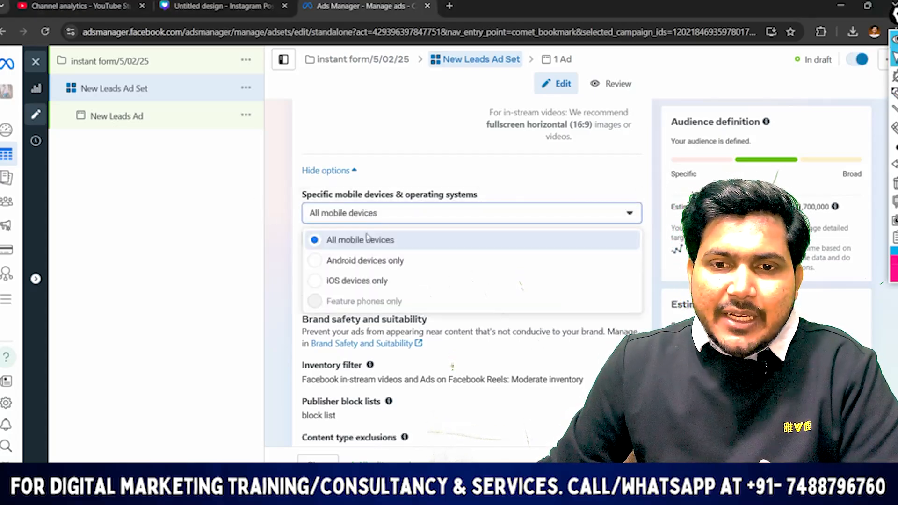
click(360, 282)
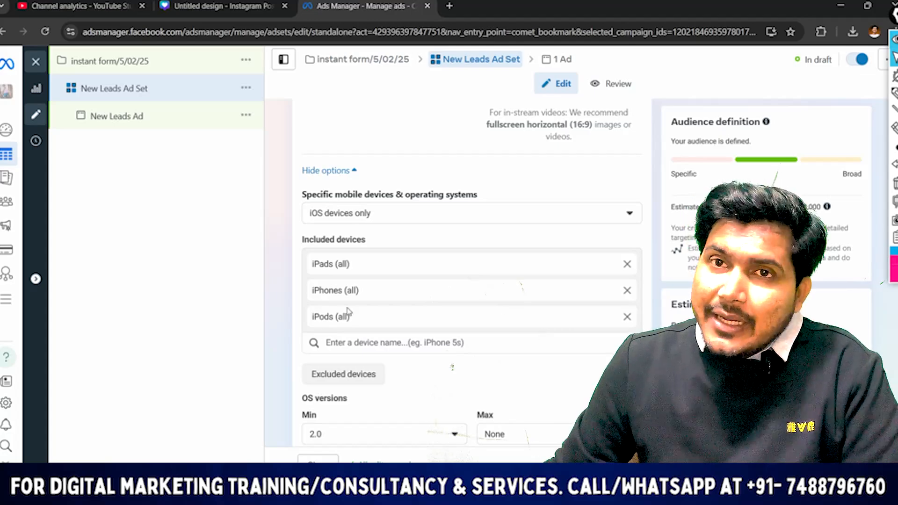
scroll(355, 290, down, 2)
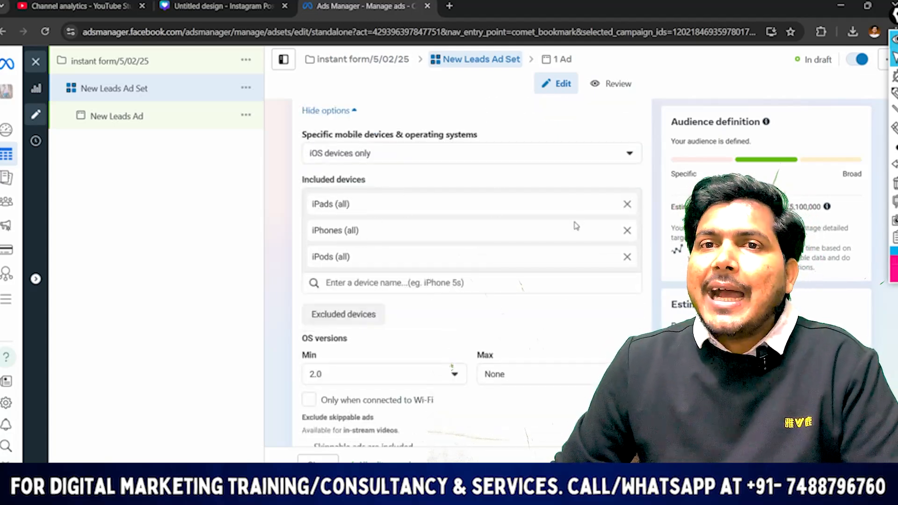
scroll(542, 258, down, 2)
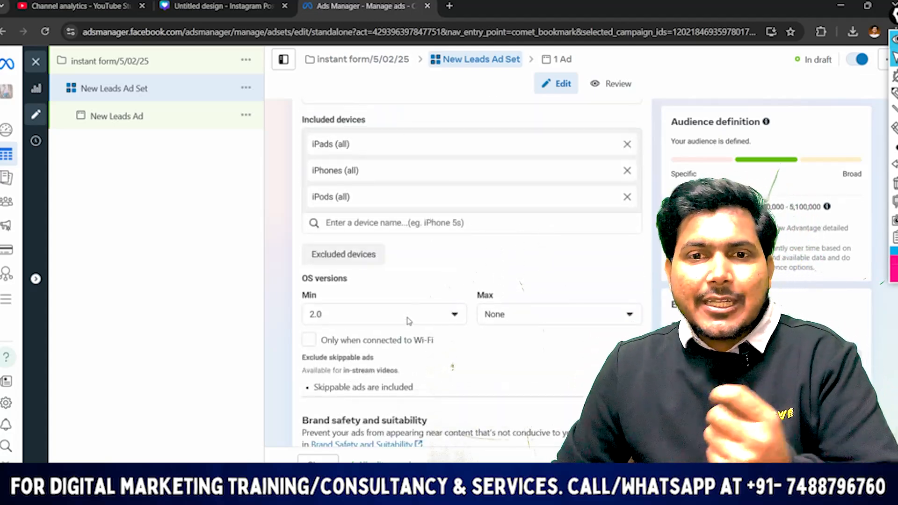
scroll(417, 295, up, 4)
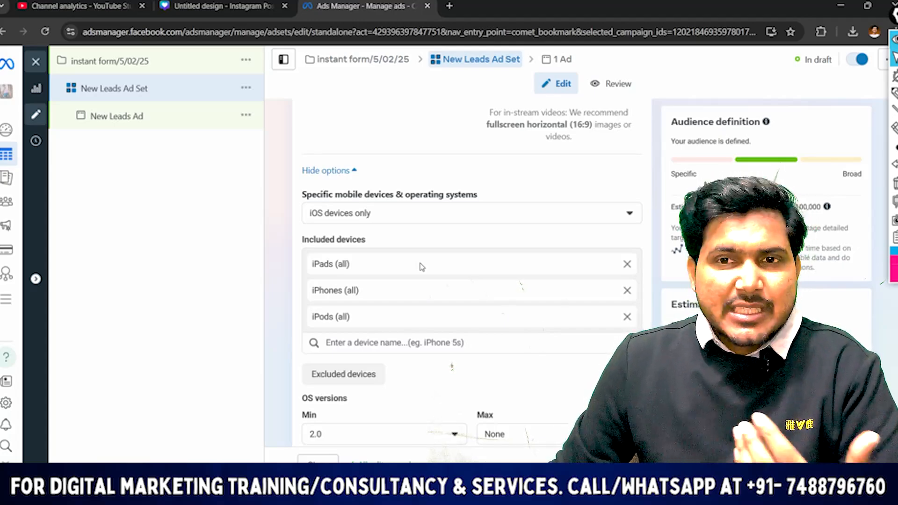
scroll(421, 232, down, 4)
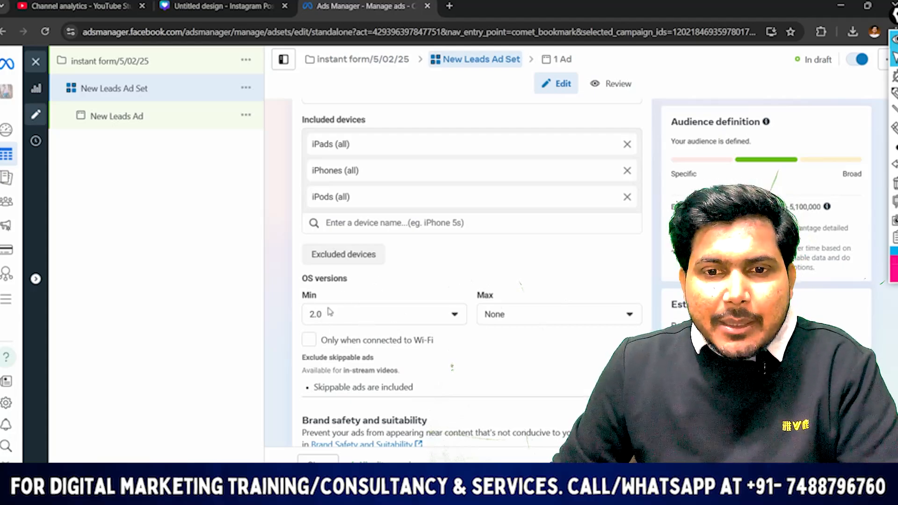
Set the minimum OS version for the included iOS devices to 12.2
click(392, 320)
scroll(357, 220, down, 10)
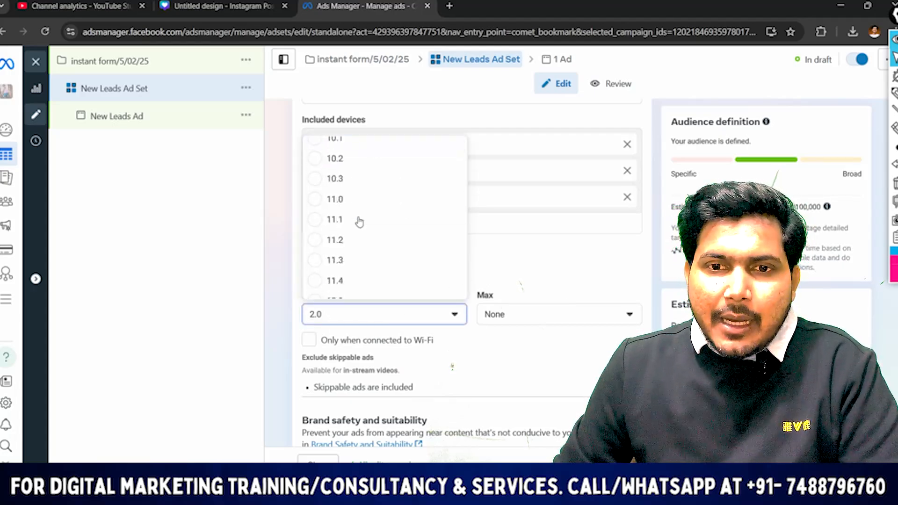
scroll(340, 248, down, 3)
click(351, 224)
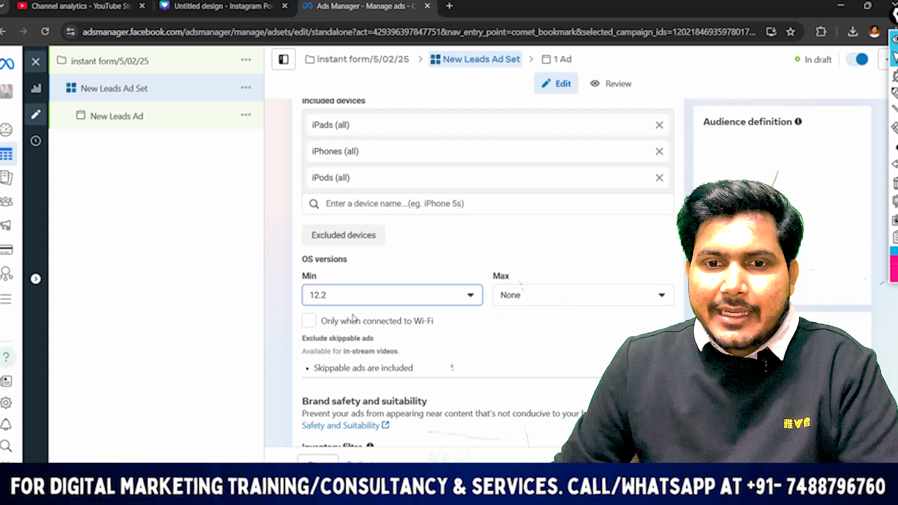
click(553, 315)
scroll(528, 252, down, 8)
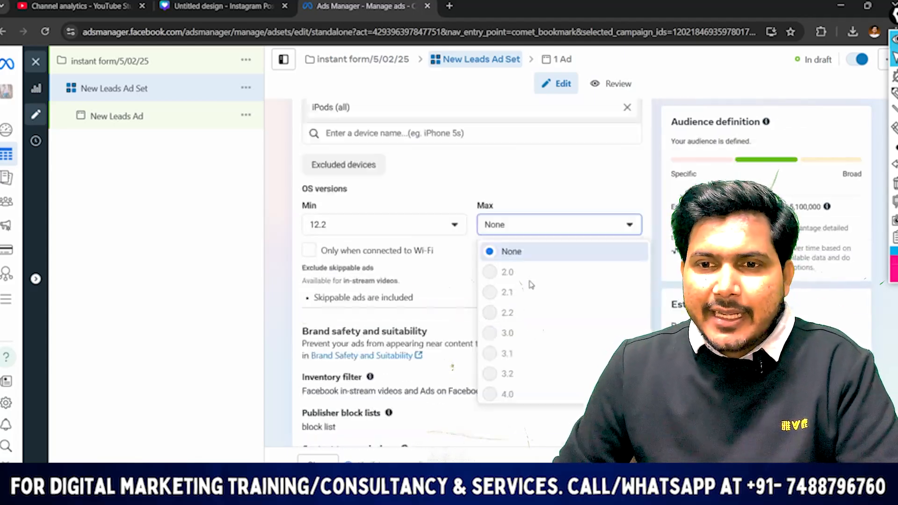
scroll(525, 228, down, 20)
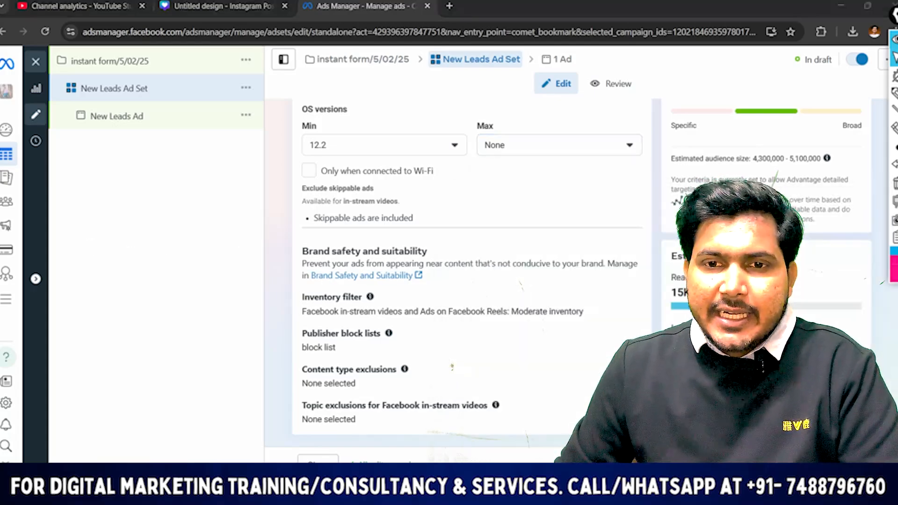
scroll(310, 119, up, 5)
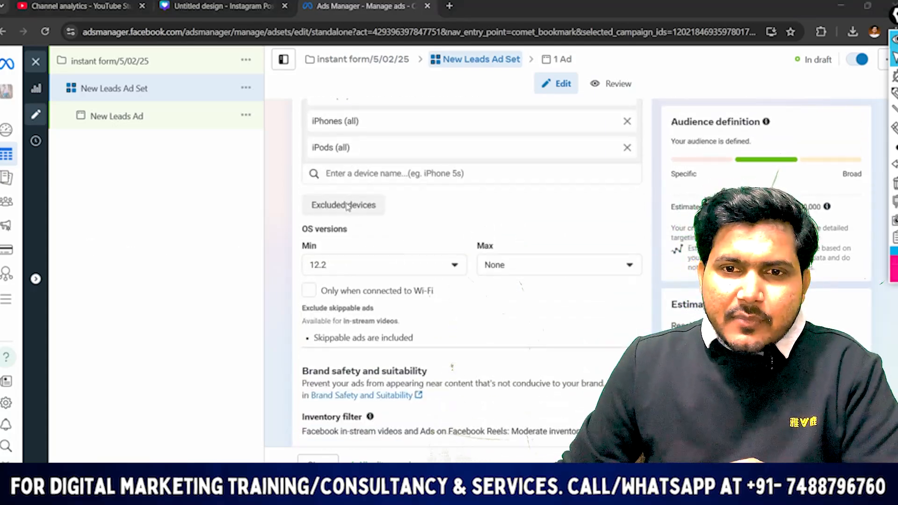
scroll(437, 220, up, 2)
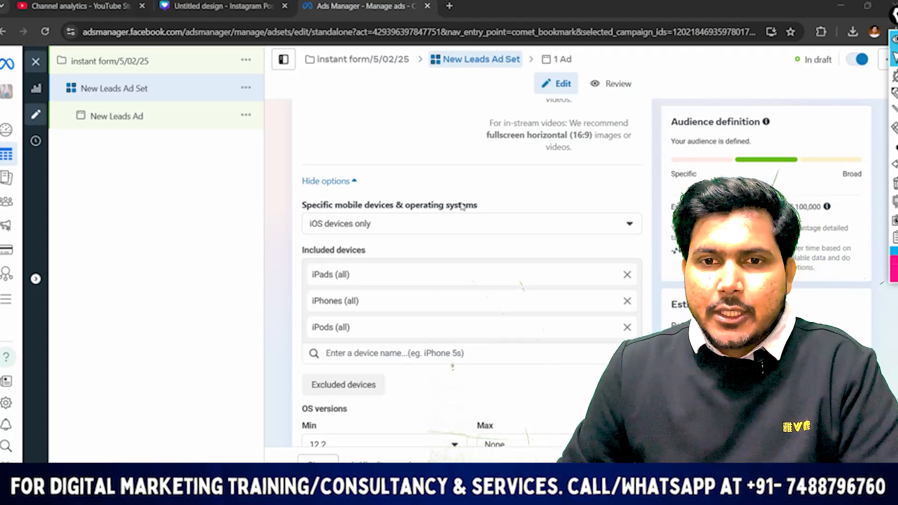
scroll(453, 207, up, 3)
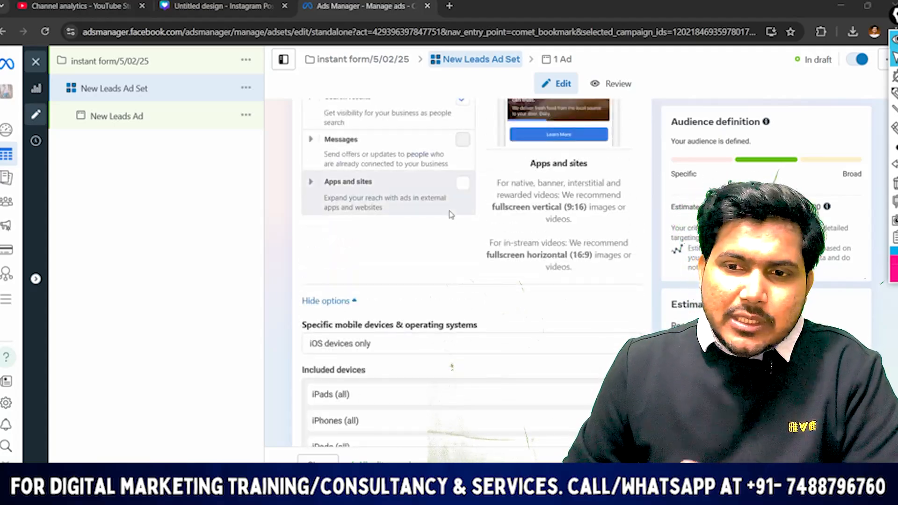
scroll(457, 216, down, 8)
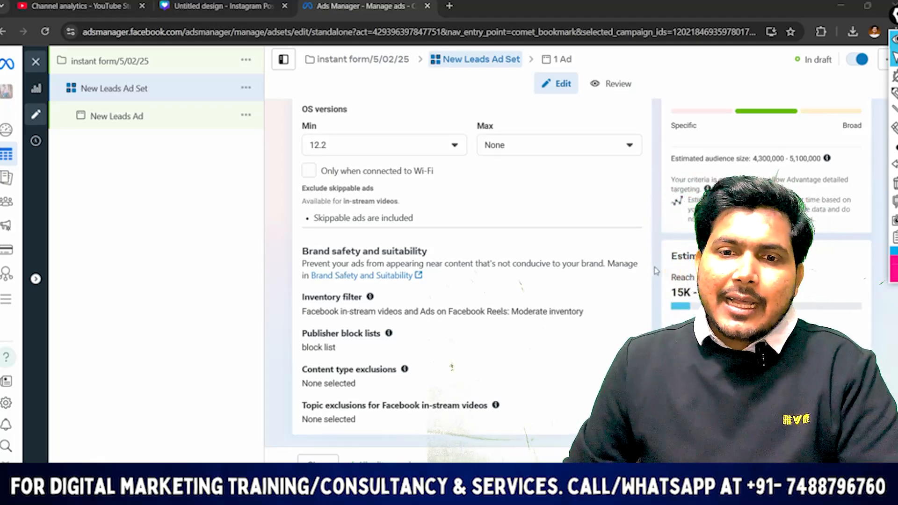
scroll(410, 201, up, 8)
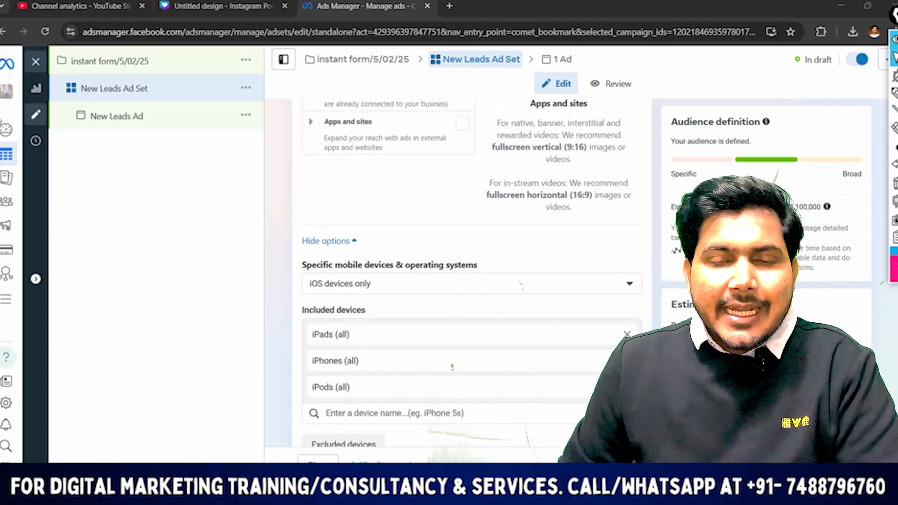
Open the New Leads Ad for editing and look over its identity, ad setup and instant form destination sections
mouse_move(14, 154)
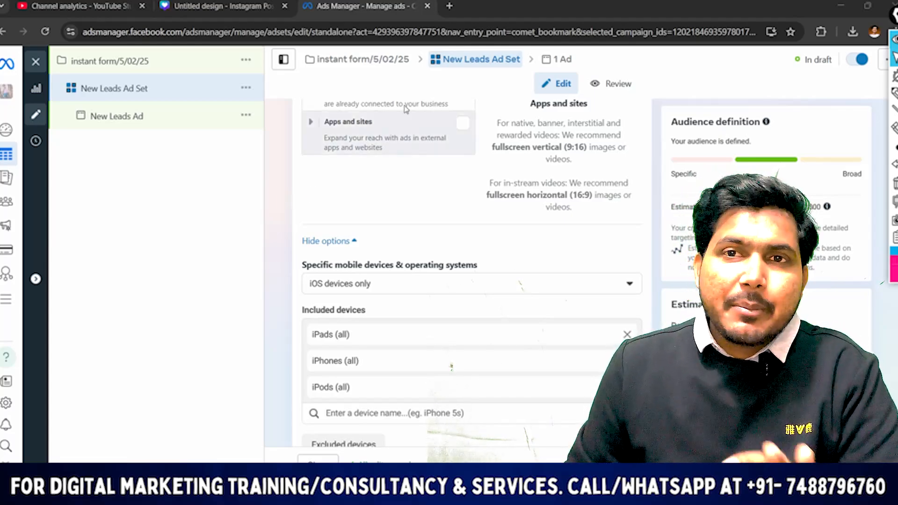
click(547, 60)
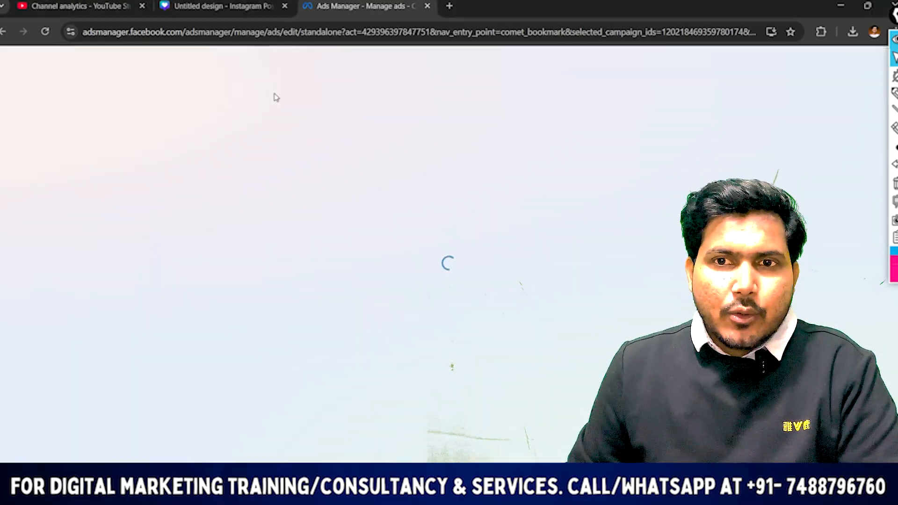
scroll(420, 224, down, 6)
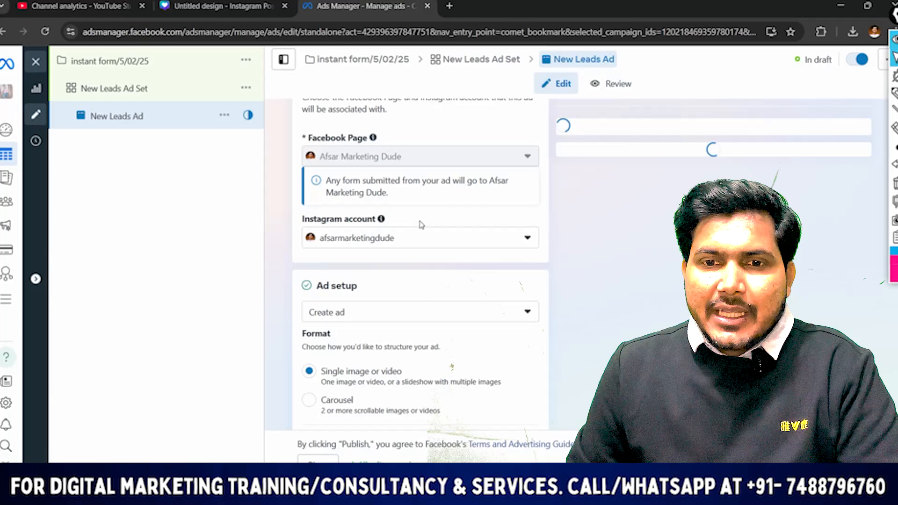
scroll(397, 242, down, 4)
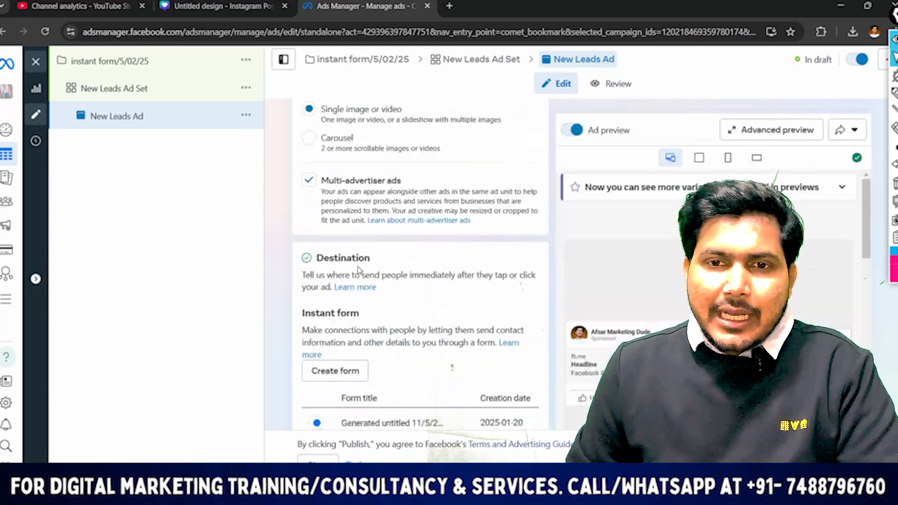
scroll(385, 200, up, 2)
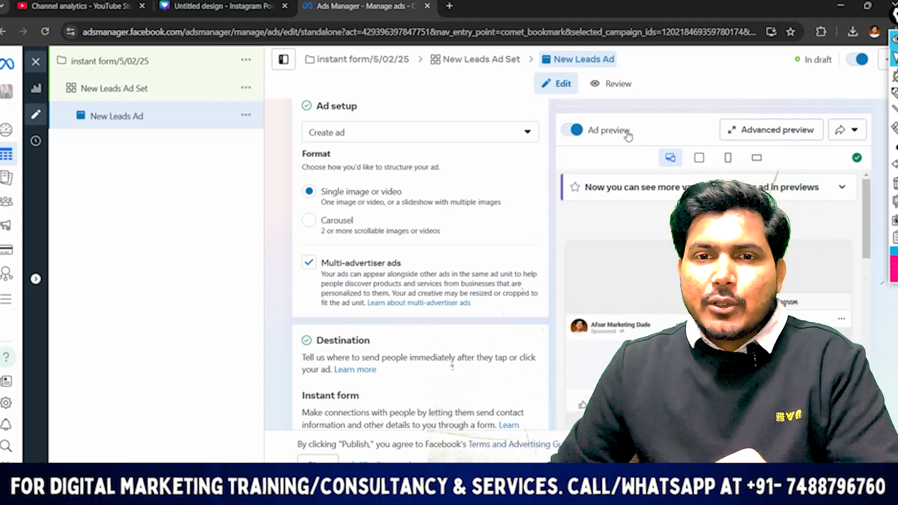
Set up the ad creative with the uploaded 1080 × 1080 travel image, leaving the text empty and accepting the default crop and enhancements
scroll(379, 193, down, 5)
scroll(378, 193, up, 4)
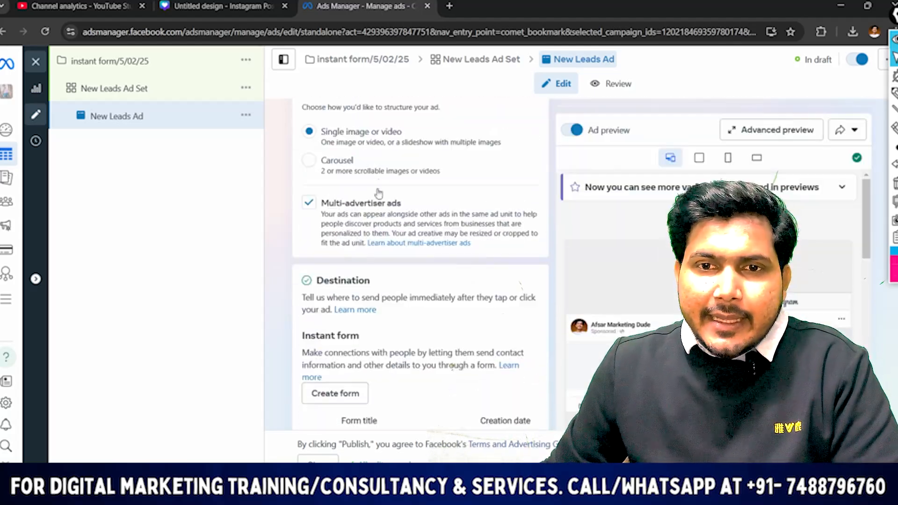
scroll(379, 194, up, 3)
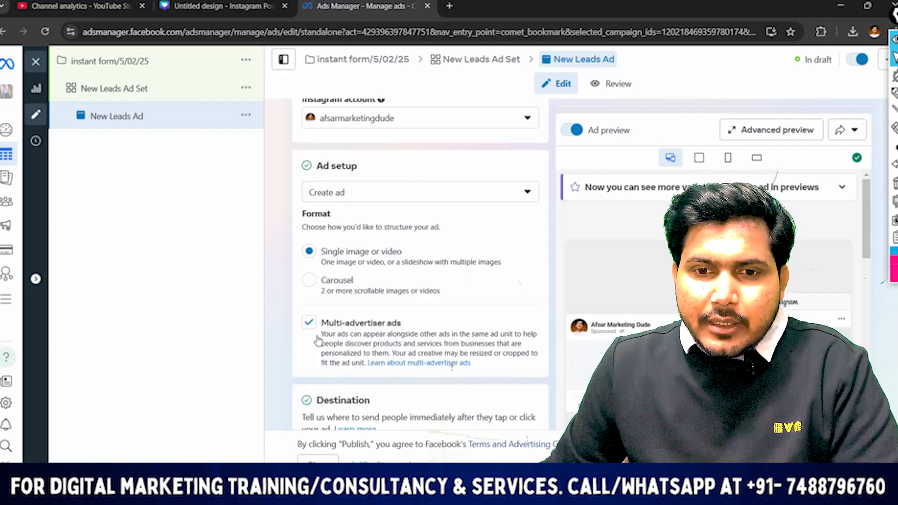
scroll(318, 341, down, 12)
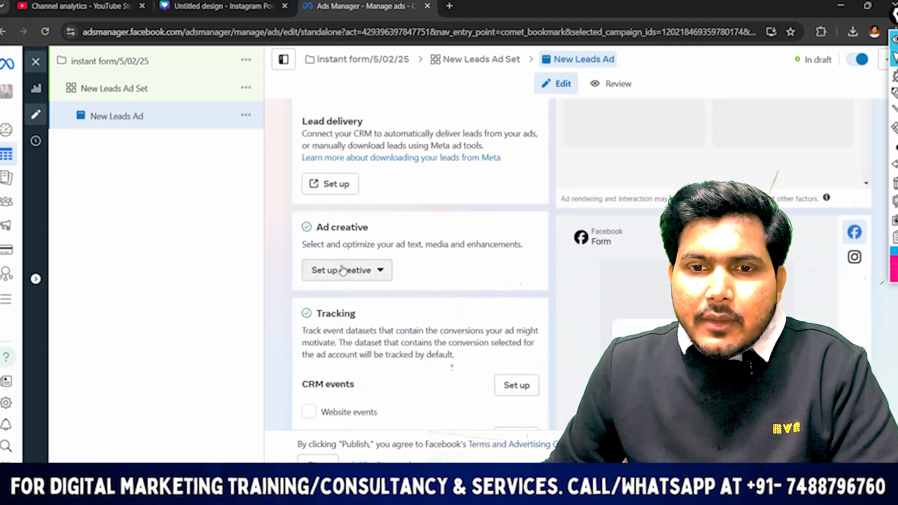
click(343, 270)
click(344, 308)
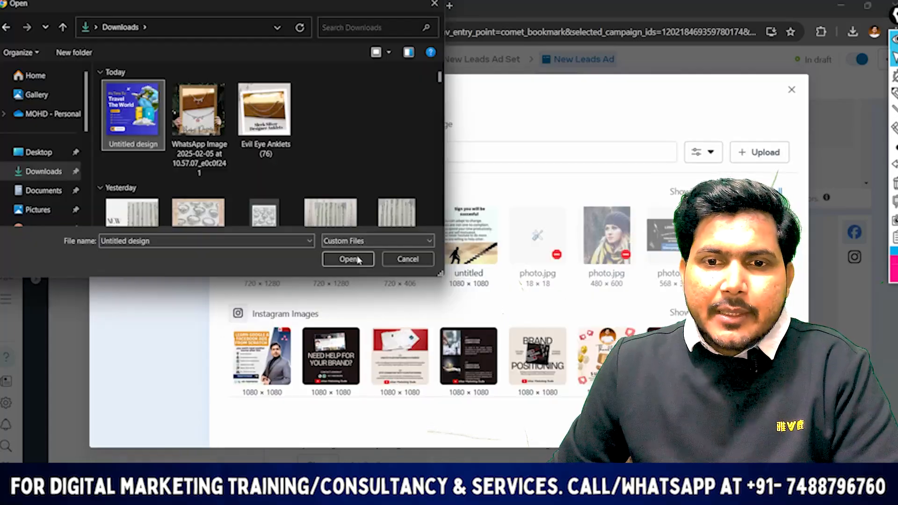
click(347, 257)
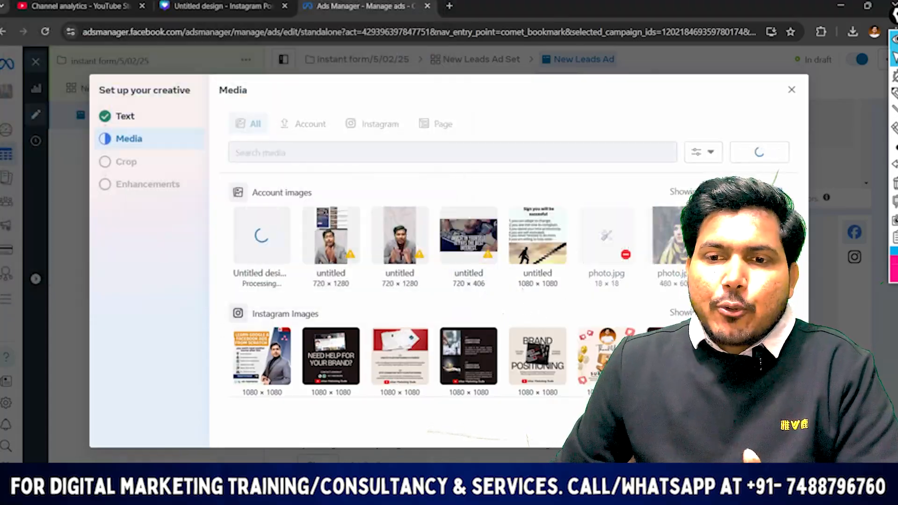
scroll(440, 286, down, 1)
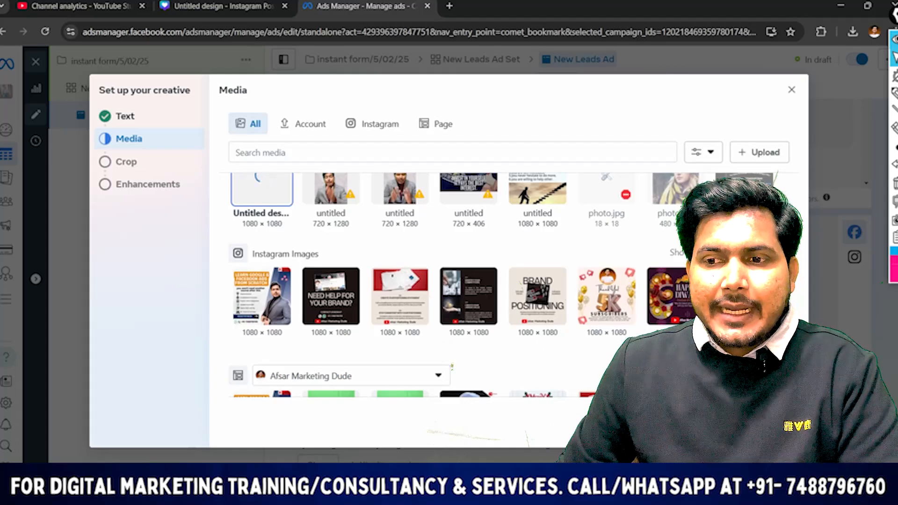
click(777, 428)
click(777, 427)
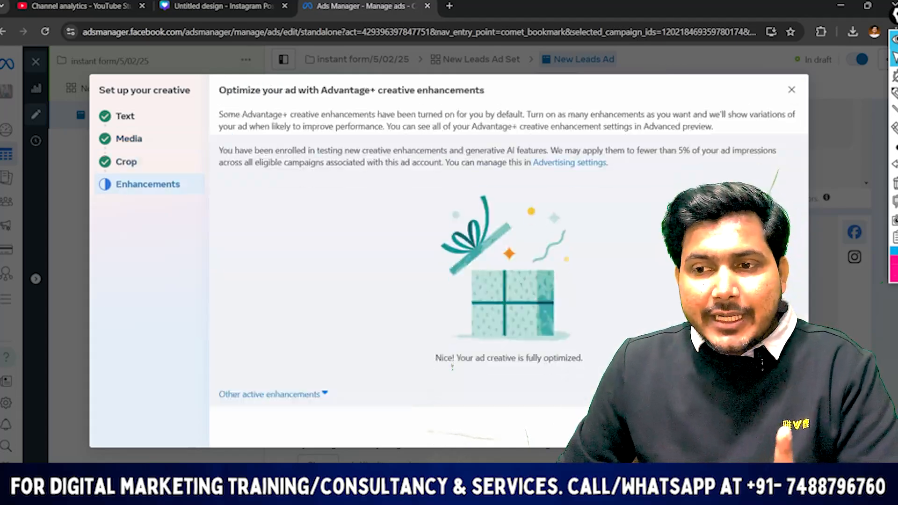
click(776, 427)
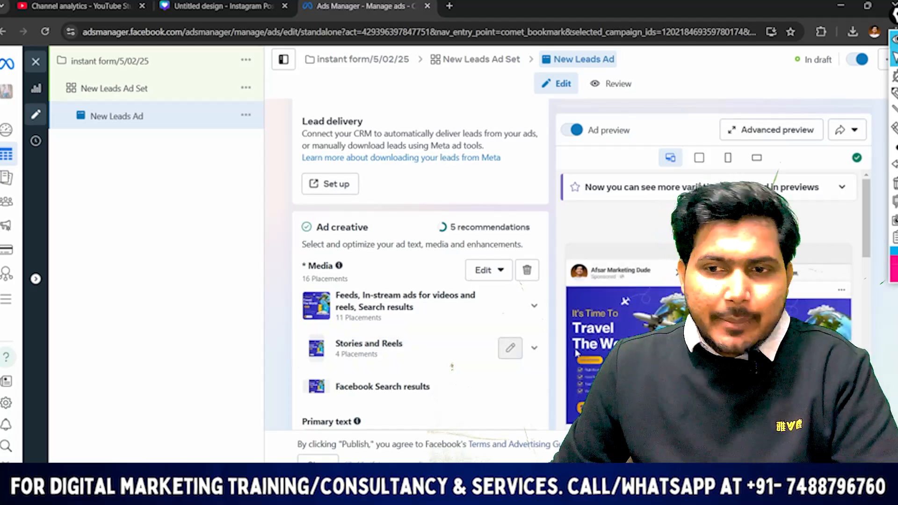
Set the ad's call to action to Book now
scroll(508, 320, down, 4)
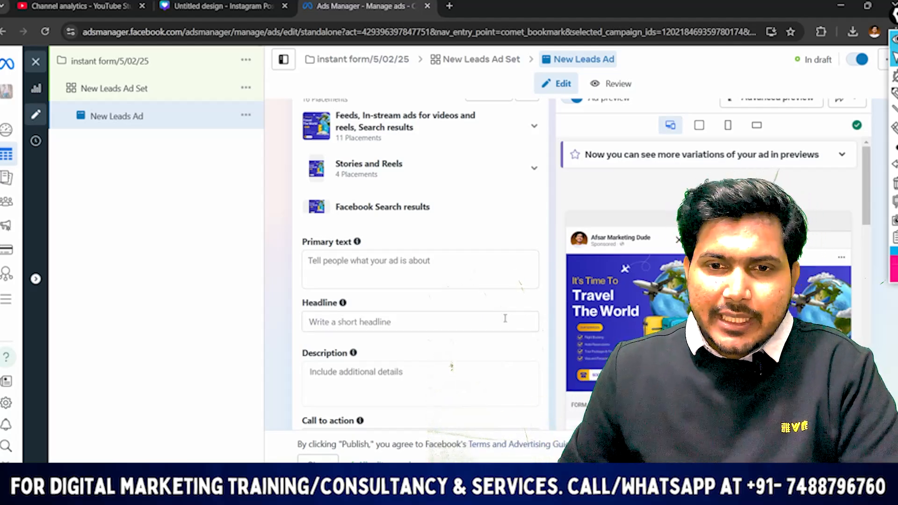
scroll(468, 280, down, 3)
scroll(435, 280, up, 5)
scroll(421, 281, down, 4)
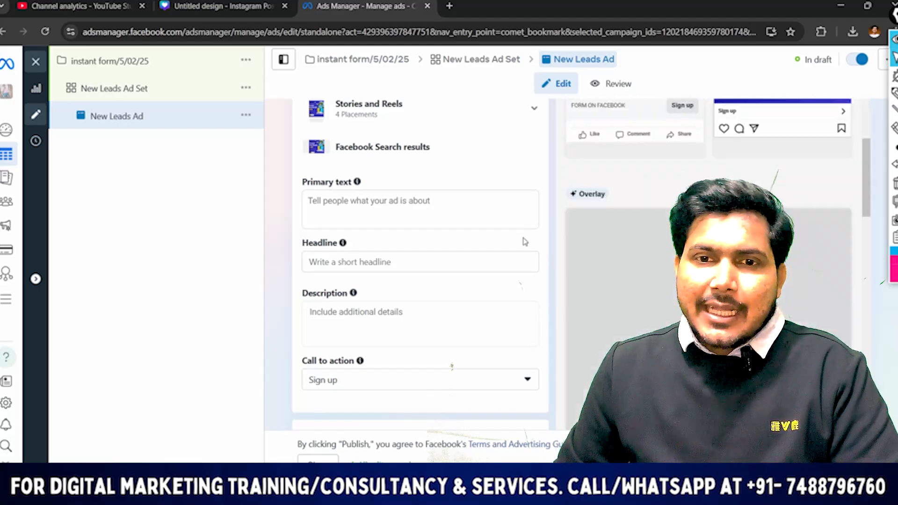
scroll(341, 234, down, 1)
scroll(394, 238, down, 2)
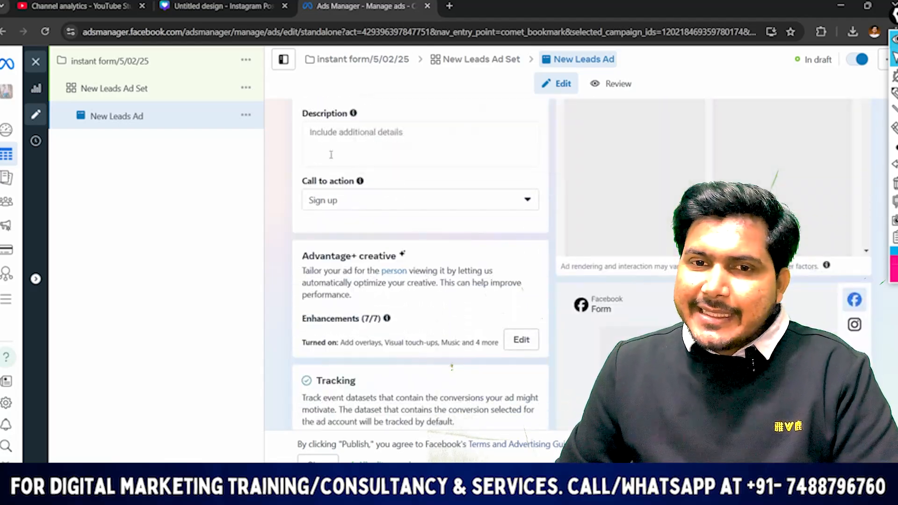
click(331, 209)
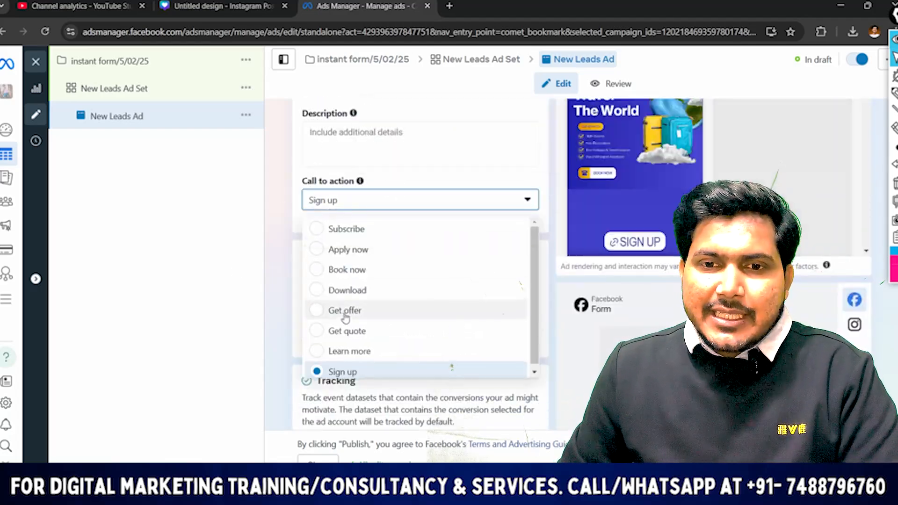
click(333, 270)
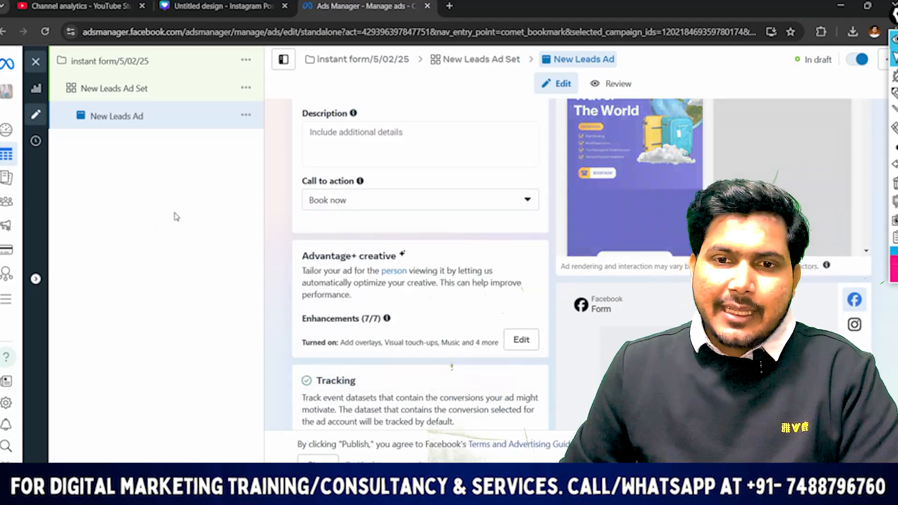
Look over the ad's Advantage+ creative and tracking sections, including offline events, along with the ad preview
scroll(424, 263, down, 4)
scroll(425, 263, down, 2)
scroll(348, 198, up, 5)
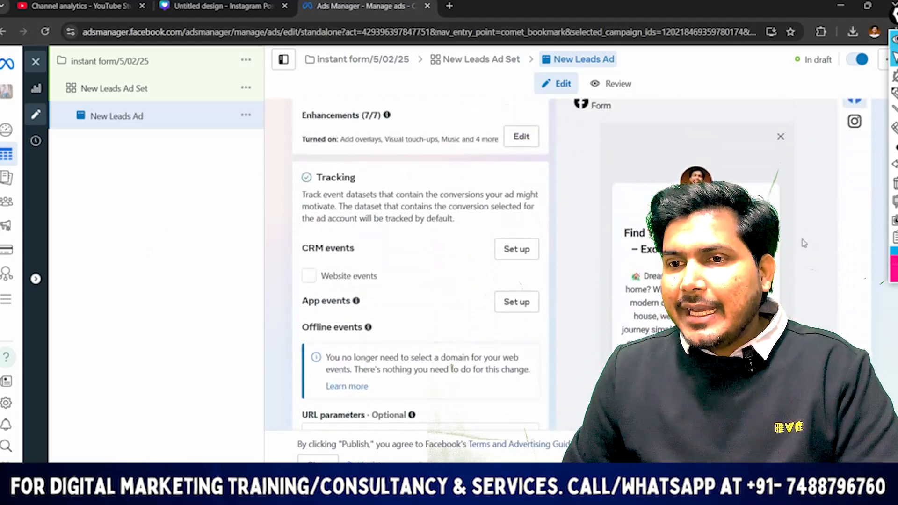
scroll(348, 199, up, 3)
scroll(355, 243, down, 7)
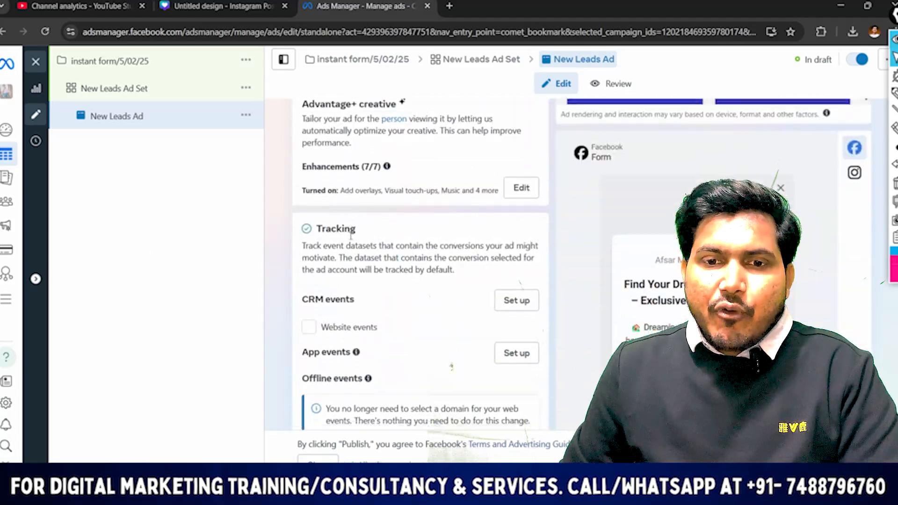
mouse_move(377, 282)
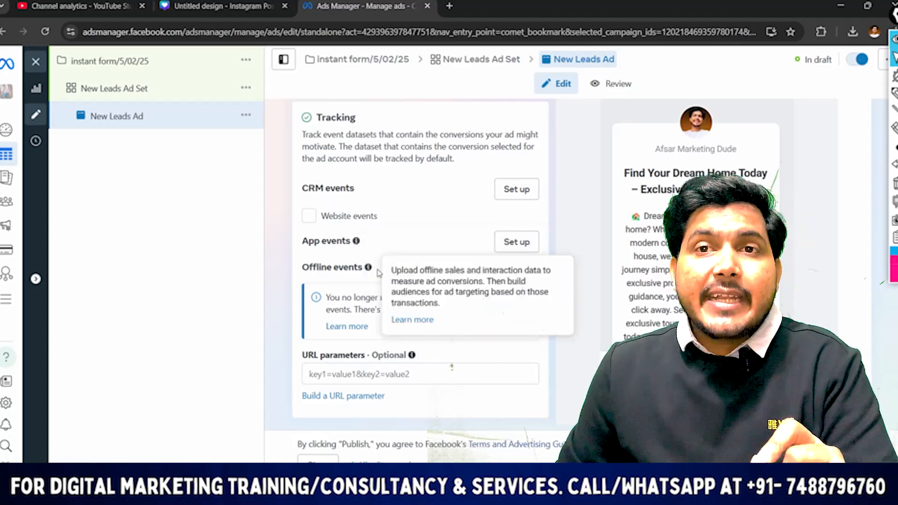
scroll(504, 255, up, 8)
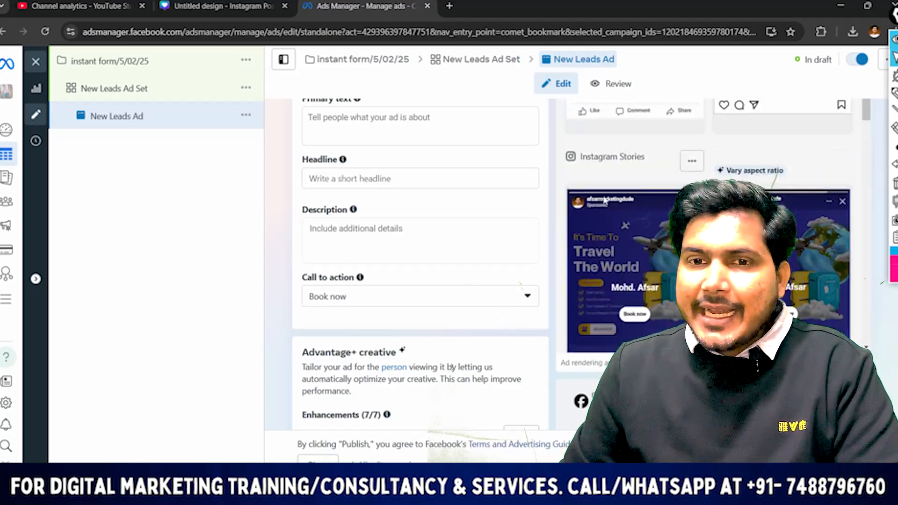
scroll(359, 257, down, 1)
scroll(359, 258, down, 3)
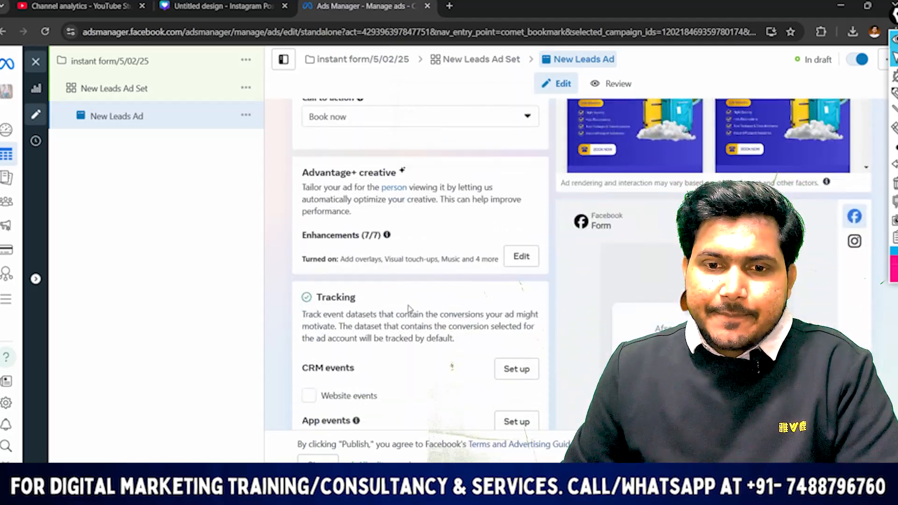
scroll(411, 310, down, 4)
scroll(401, 277, up, 11)
scroll(398, 238, up, 10)
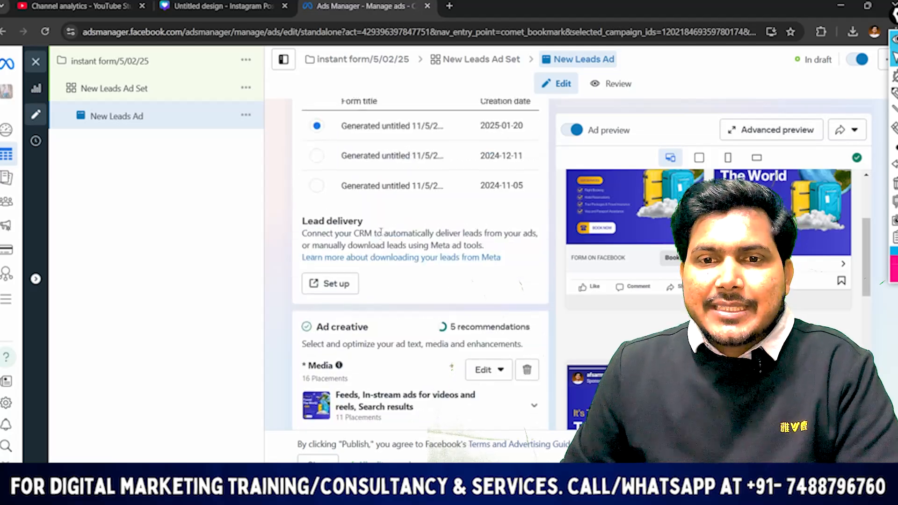
click(343, 317)
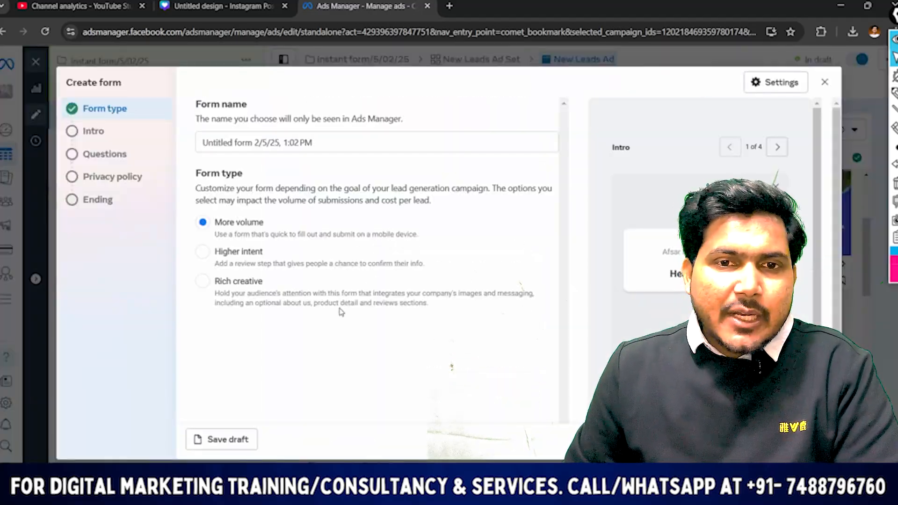
click(824, 85)
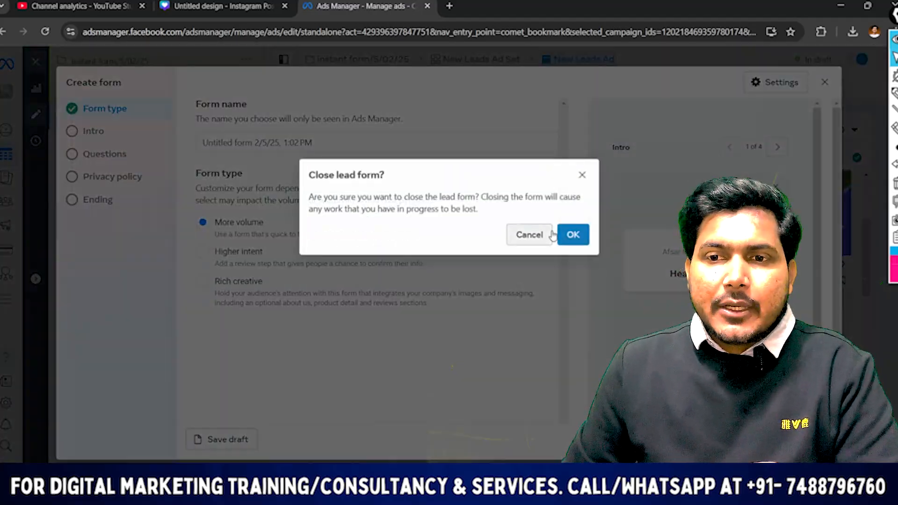
click(573, 234)
Start a new instant form for the ad's destination, examine its form type options and dismiss the Adobe licence alert
scroll(480, 273, up, 1)
scroll(415, 307, down, 3)
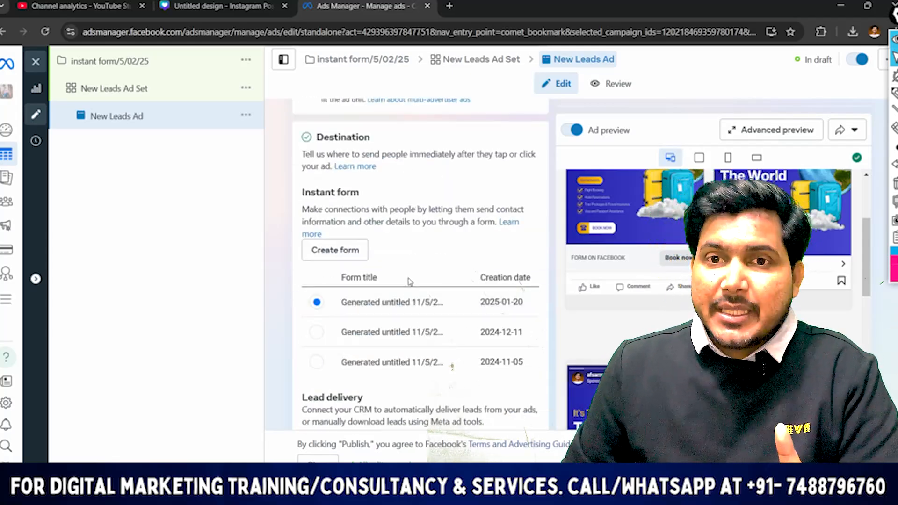
scroll(439, 257, up, 1)
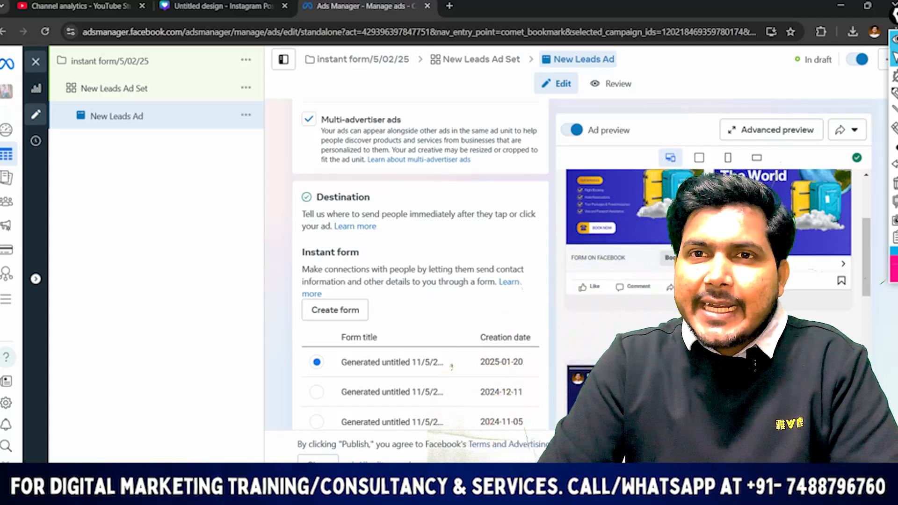
scroll(423, 240, down, 3)
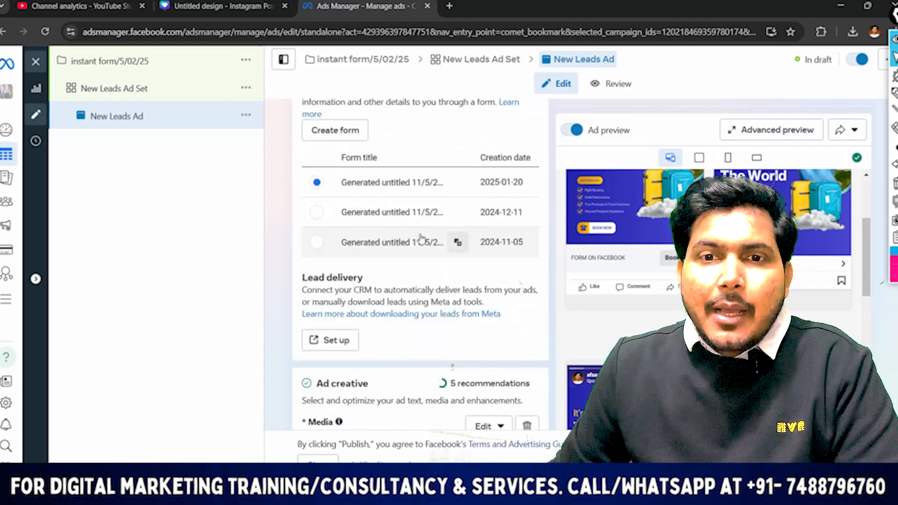
scroll(425, 242, up, 2)
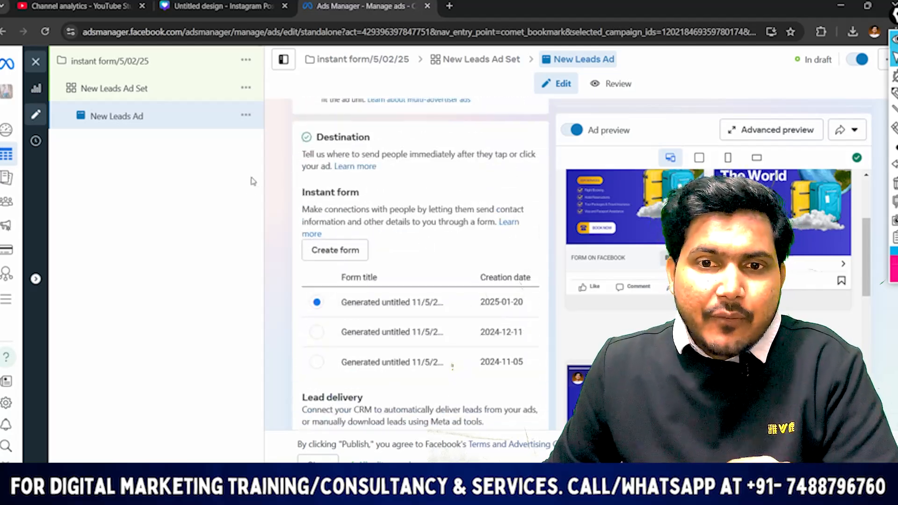
click(327, 250)
scroll(351, 217, down, 2)
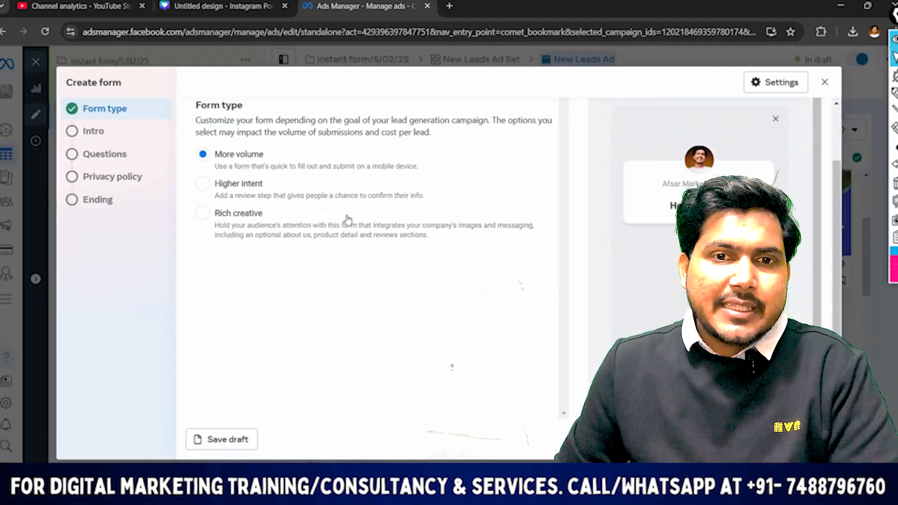
scroll(348, 219, up, 2)
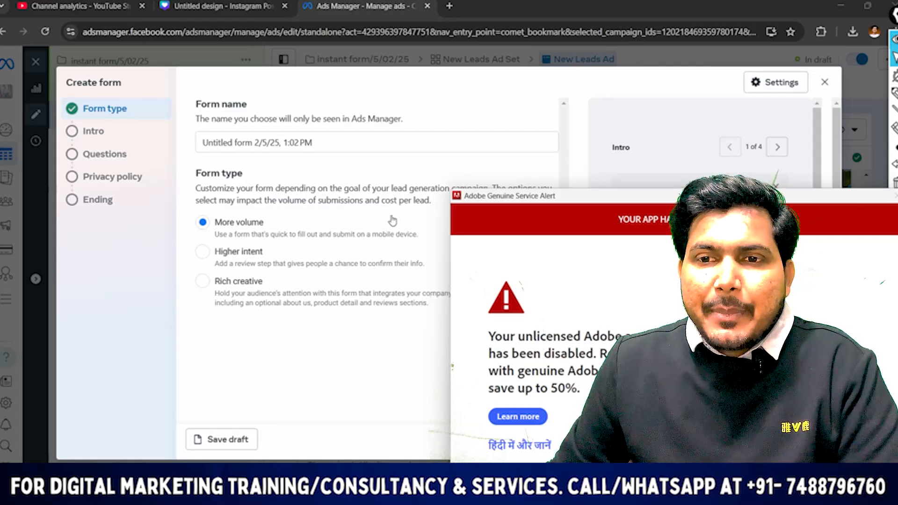
click(896, 196)
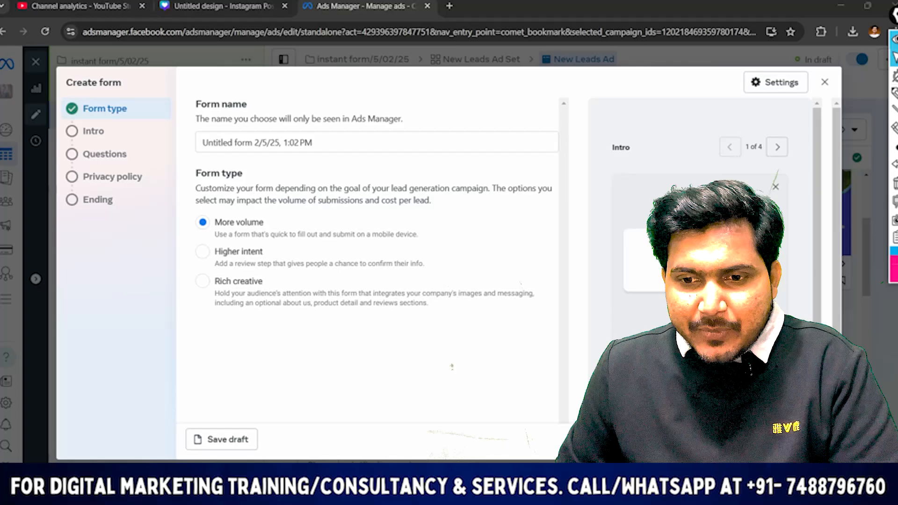
Name the new instant form "travel agency/lead form/Maldives"
click(229, 145)
drag(339, 155, 29, 180)
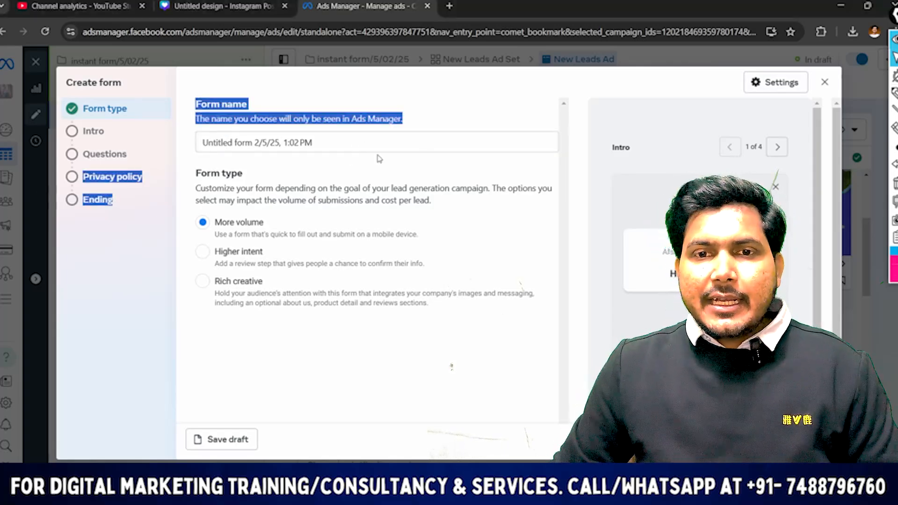
click(325, 143)
drag(325, 142, 169, 155)
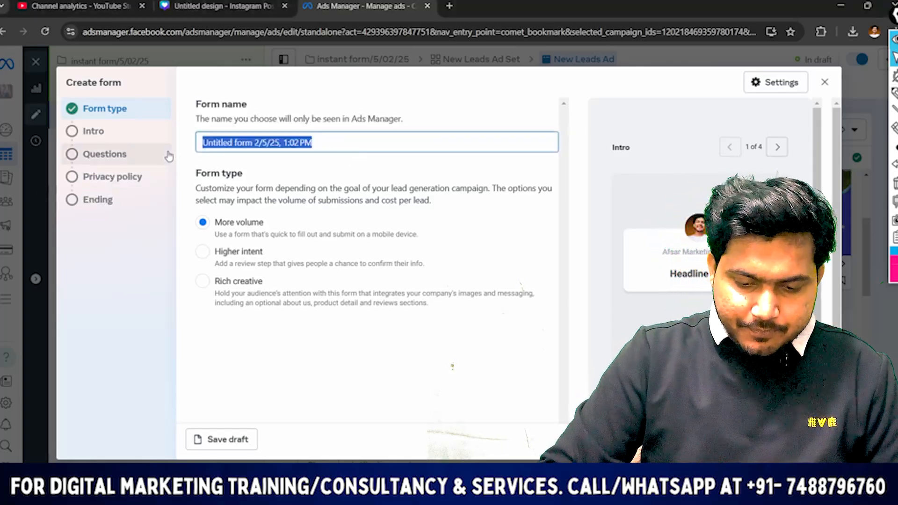
text(travel)
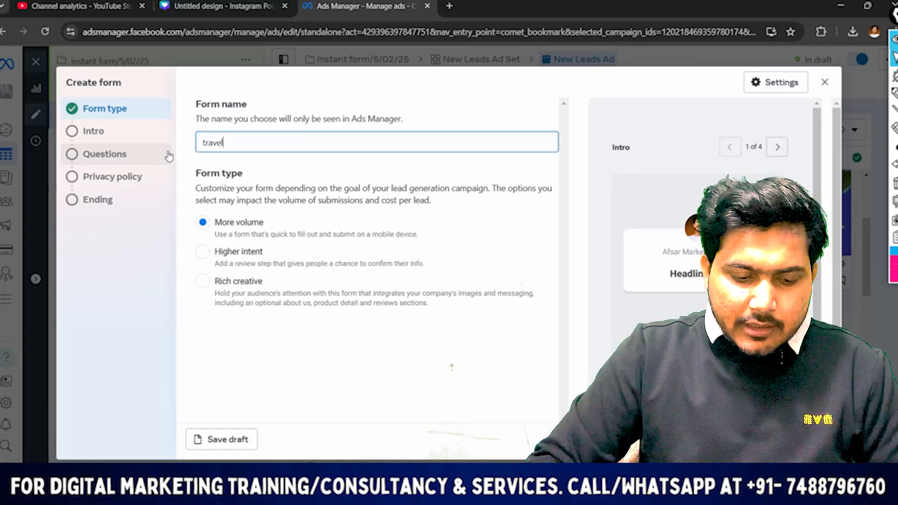
text( agency/)
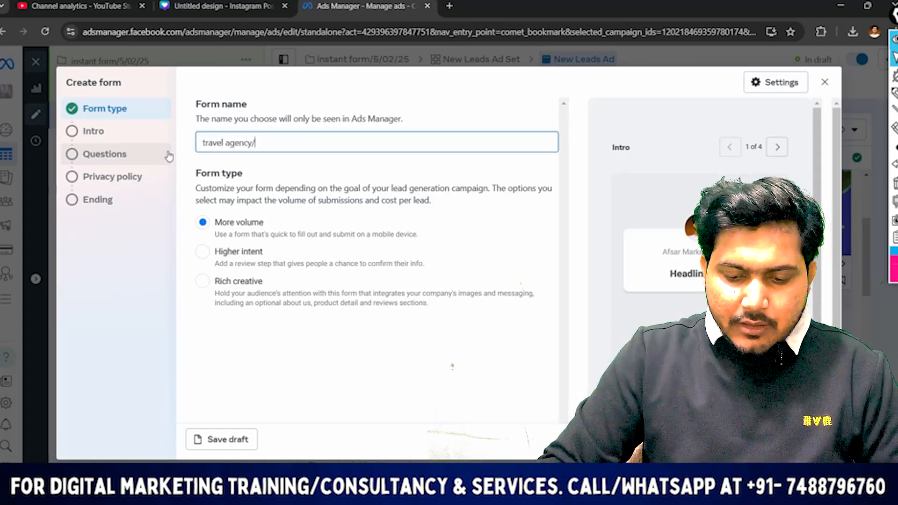
text(lead form)
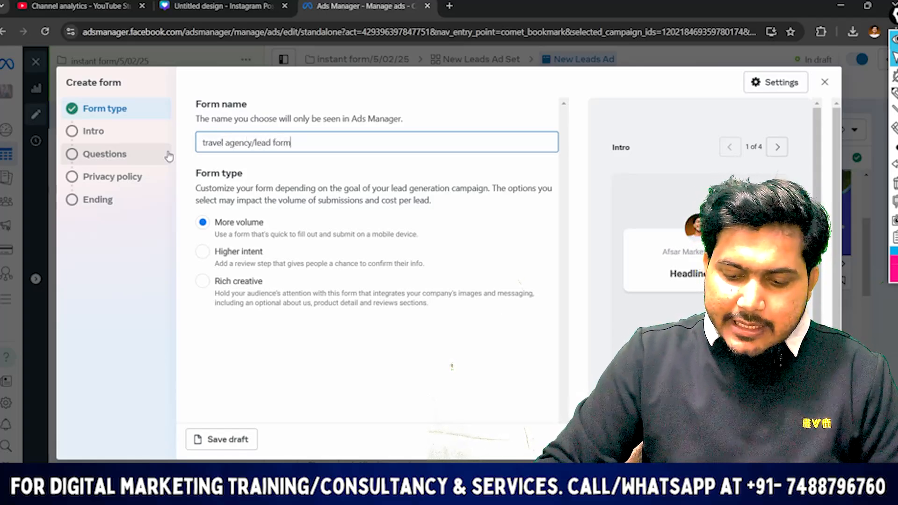
text(/maldie)
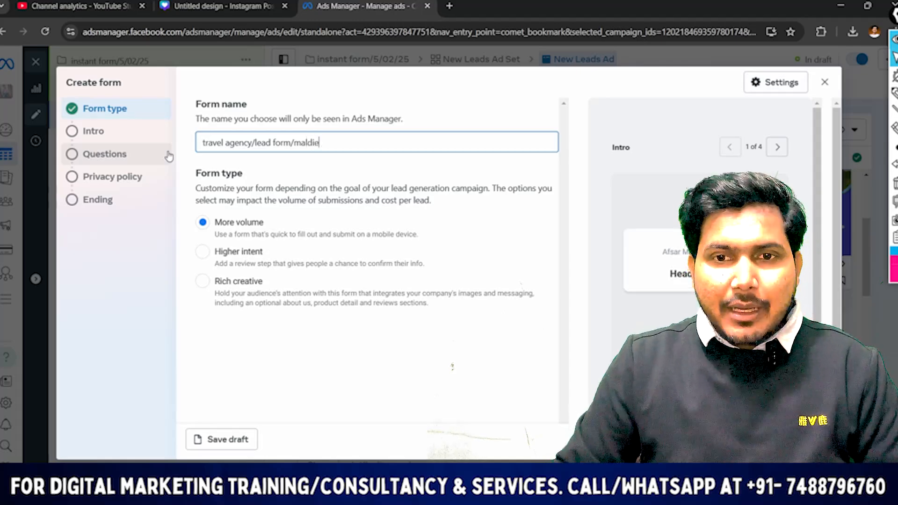
text(s)
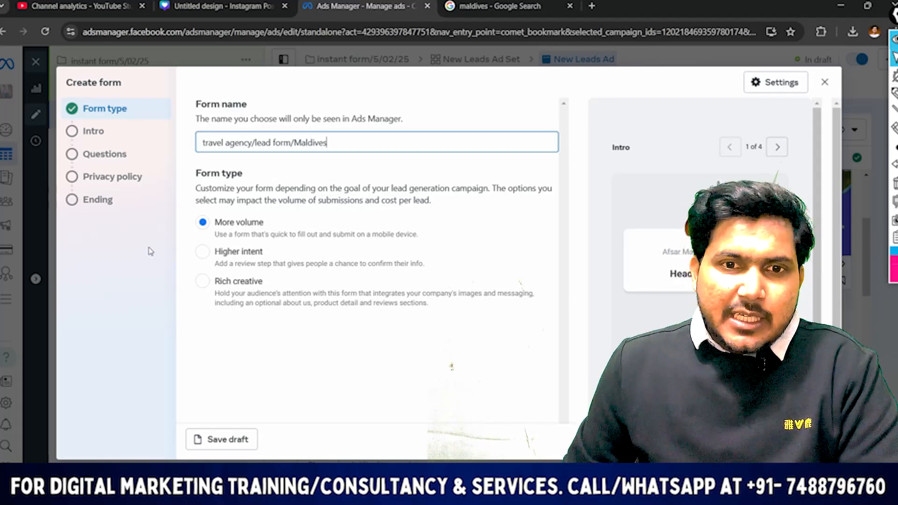
Set the form type to Higher intent and underline that option with the screen pen
click(204, 255)
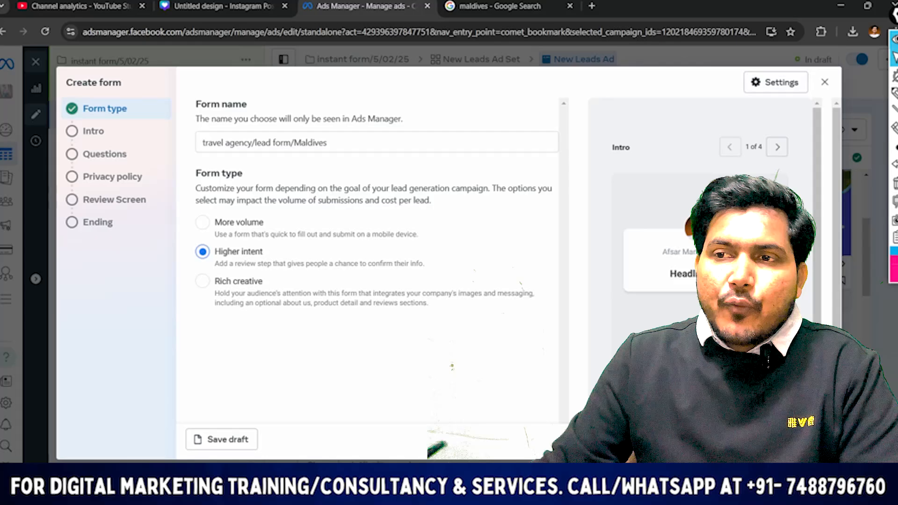
mouse_move(894, 109)
click(825, 111)
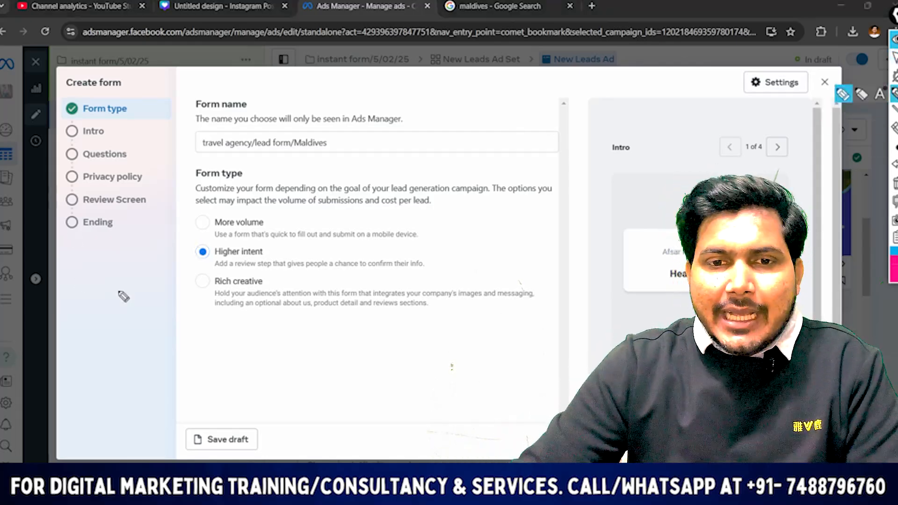
drag(186, 261, 375, 254)
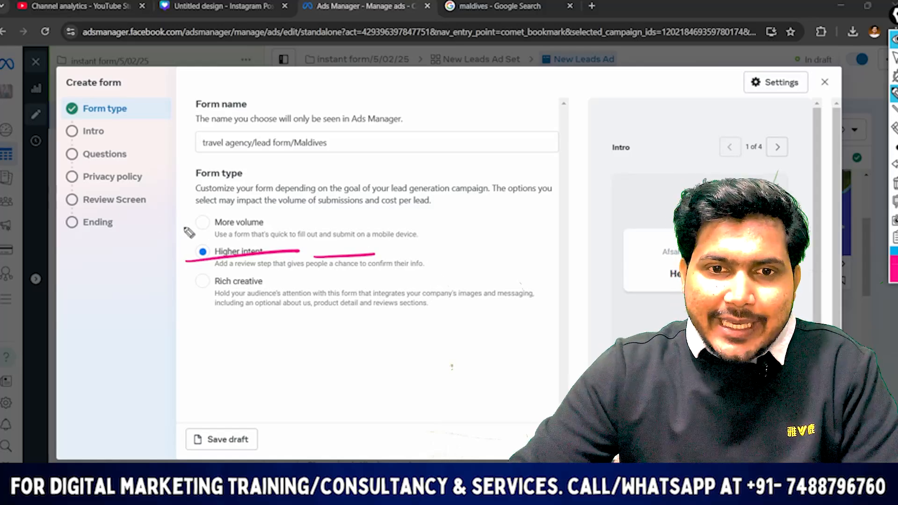
mouse_move(186, 233)
mouse_down()
mouse_move(229, 229)
mouse_move(224, 218)
mouse_move(330, 204)
mouse_up()
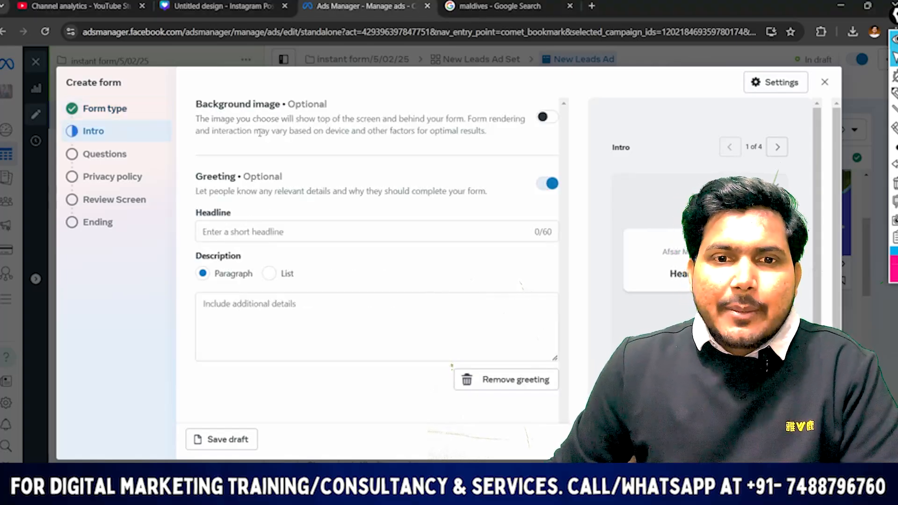
Enable the background image in the form's intro, using the image from the ad
scroll(248, 222, down, 2)
scroll(248, 173, up, 1)
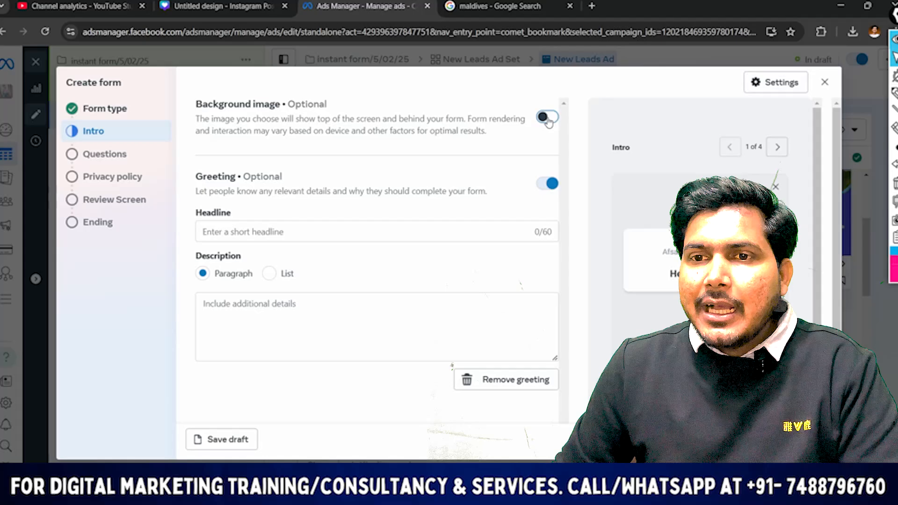
click(547, 117)
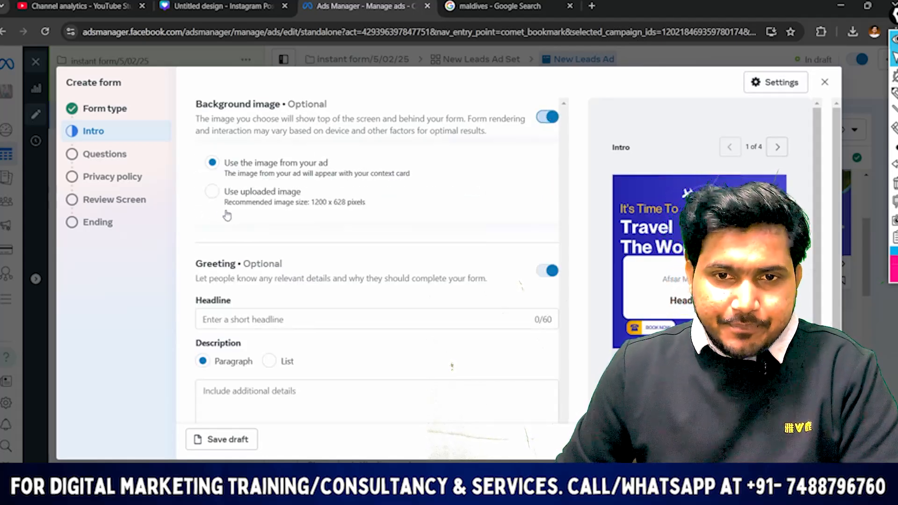
Copy "Exclusive Travel Deals – Get a Free Itinerary Now" from the Word document's headline ideas into the form's greeting headline
scroll(227, 216, down, 1)
scroll(221, 248, down, 1)
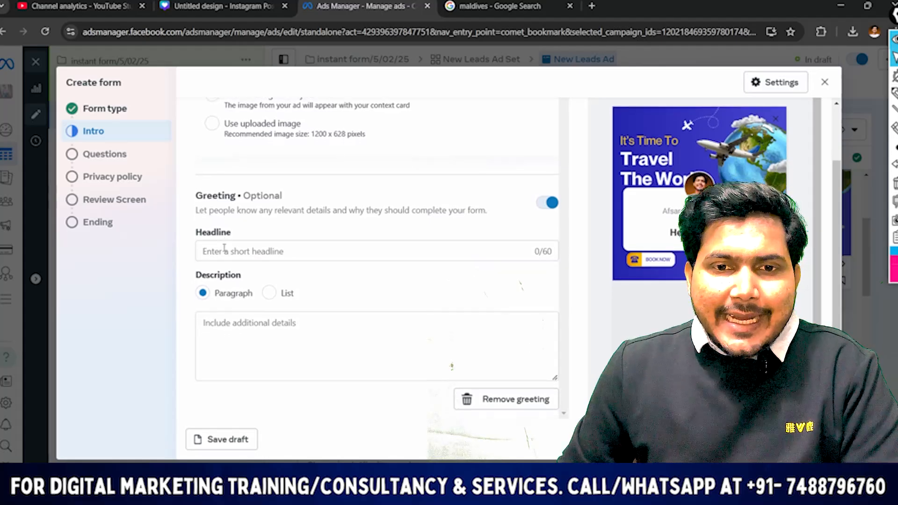
click(224, 248)
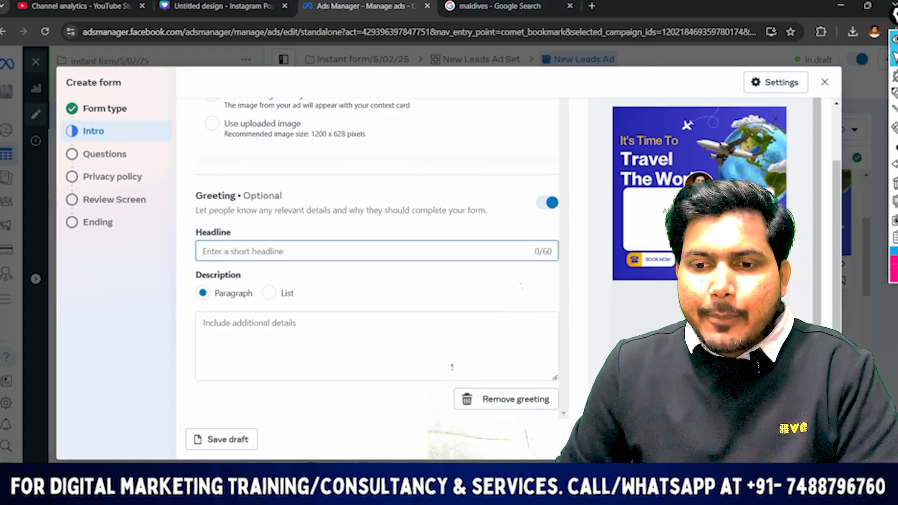
key(alt+Tab)
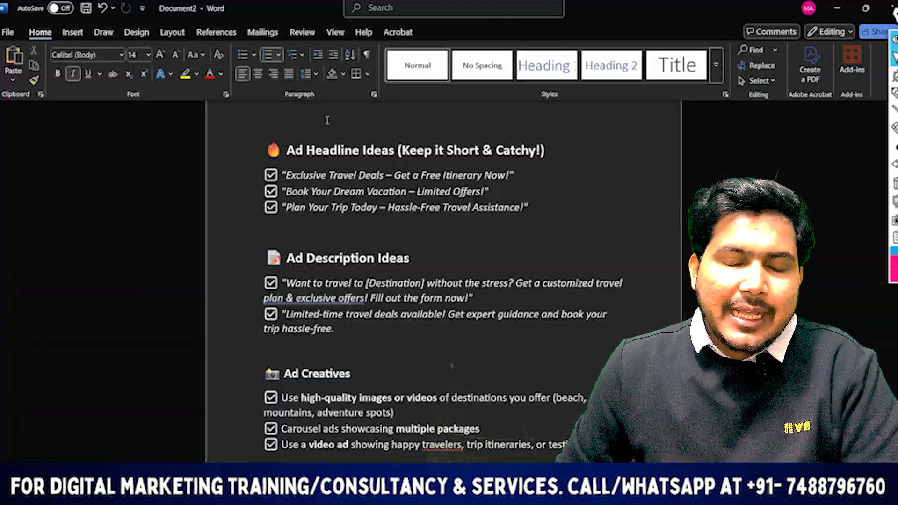
click(479, 174)
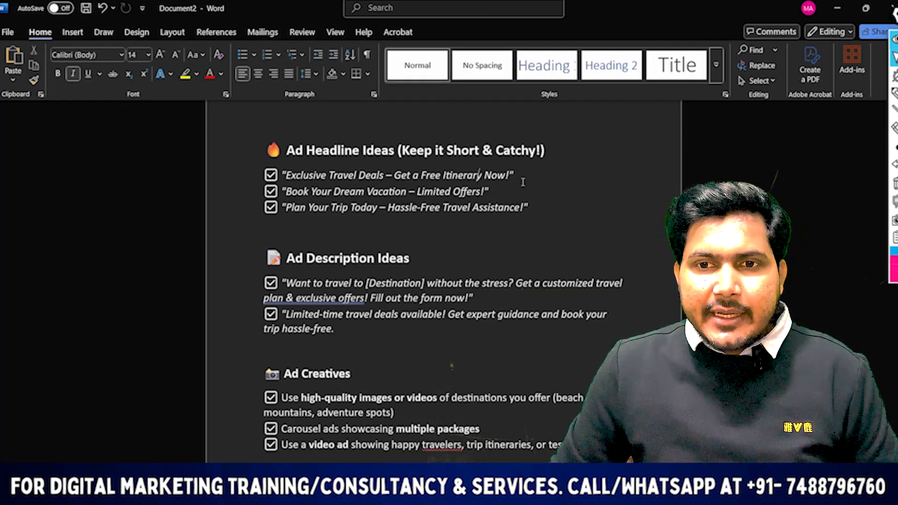
drag(511, 176, 297, 182)
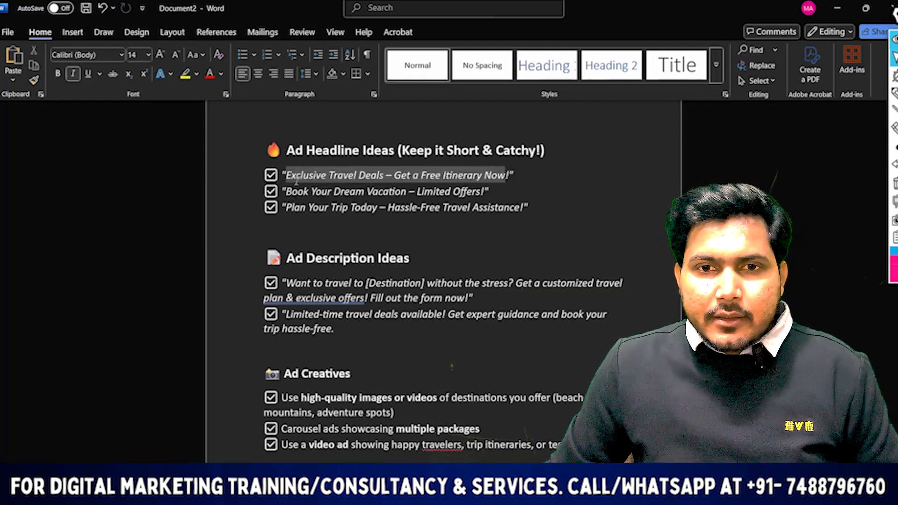
key(ctrl+c)
key(alt+Tab)
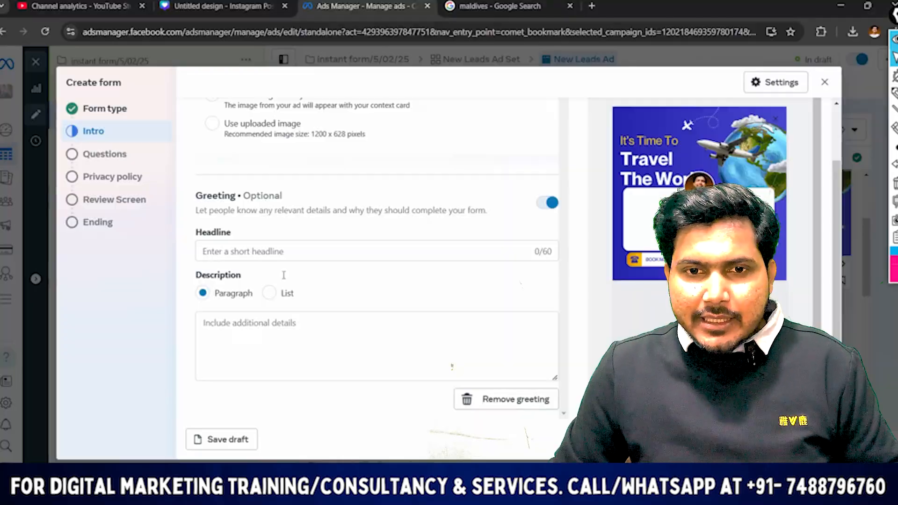
click(261, 246)
key(ctrl+v)
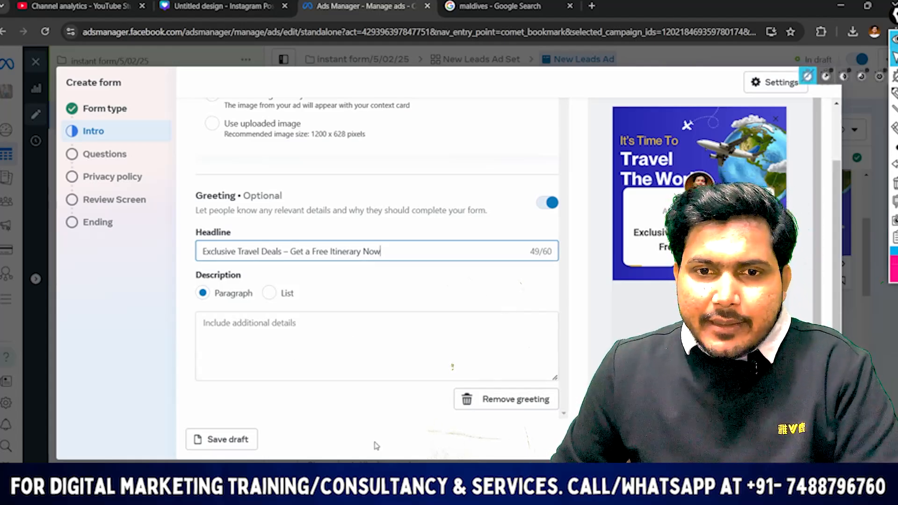
Fill the greeting description with the Word document's text "Limited-time travel deals available! Get expert guidance and book your trip hassle-free."
click(236, 337)
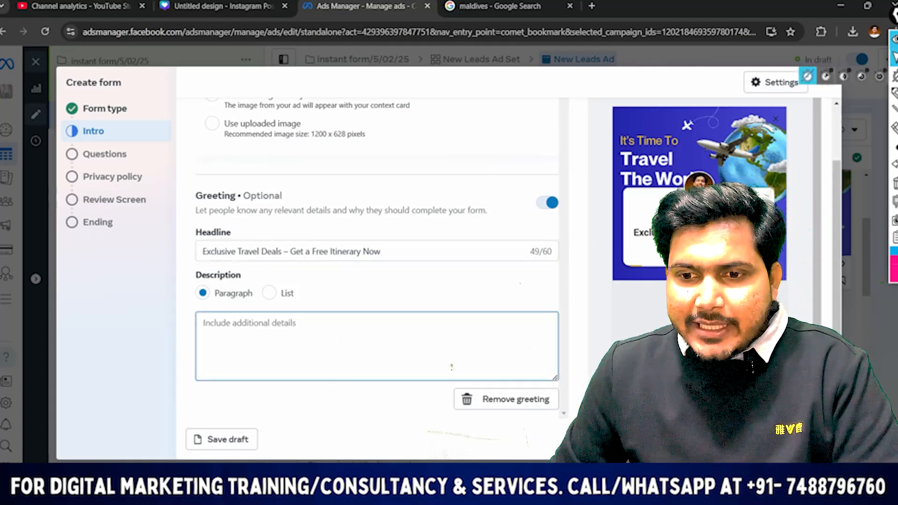
key(alt+Tab)
scroll(473, 253, down, 1)
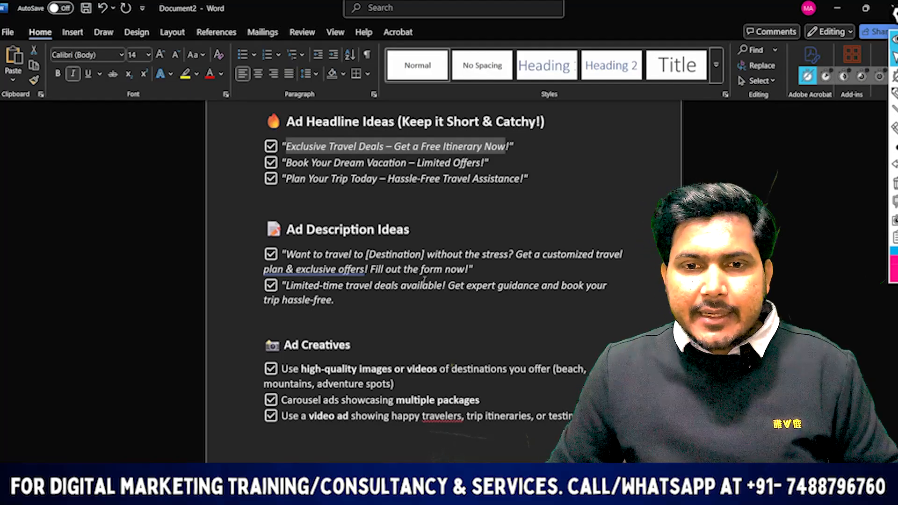
drag(342, 306, 284, 288)
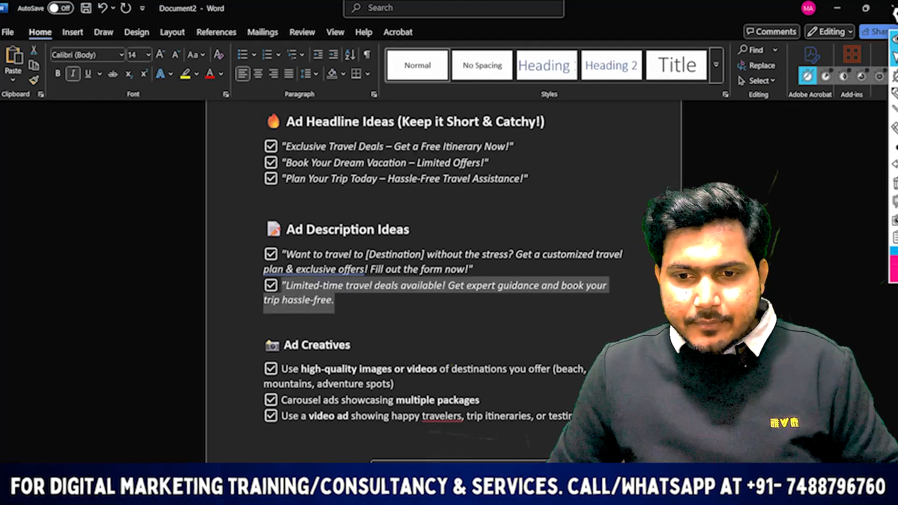
key(alt+Tab)
key(ctrl+v)
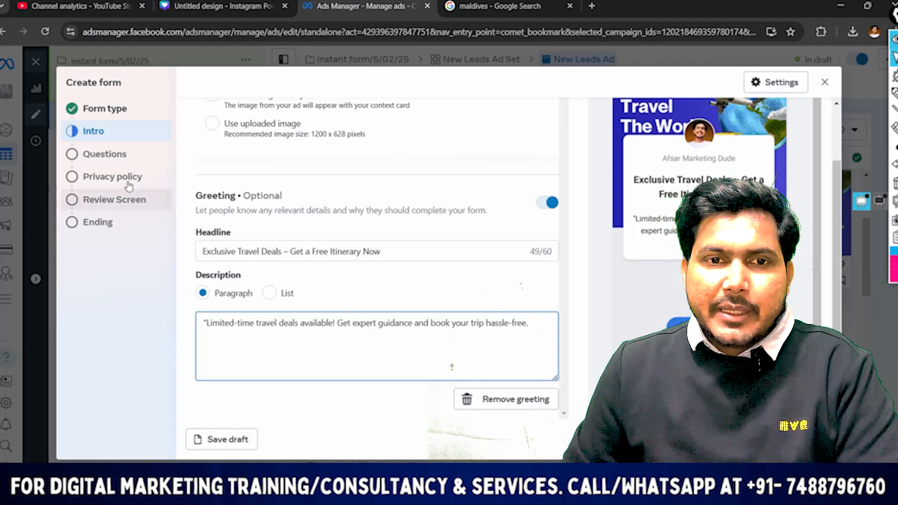
Open the form's Questions section and dismiss the notice about making questions optional
click(121, 154)
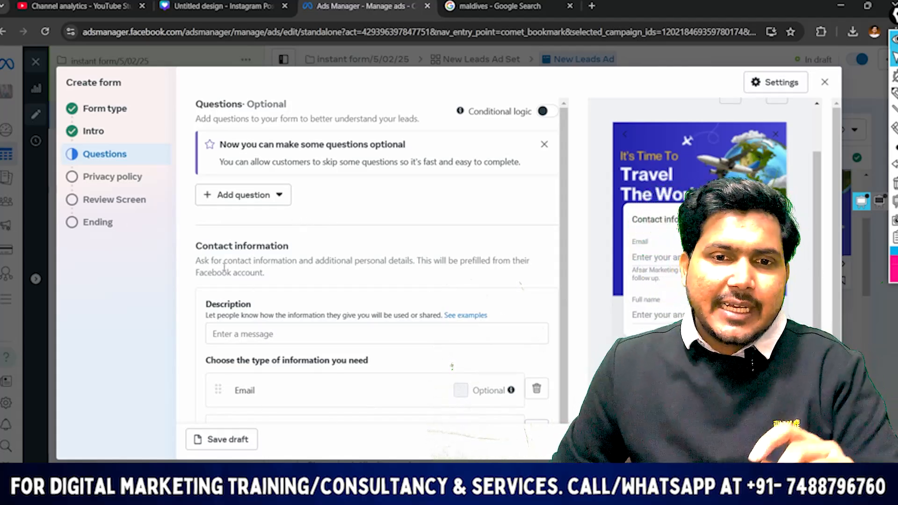
scroll(295, 258, down, 1)
scroll(294, 257, up, 1)
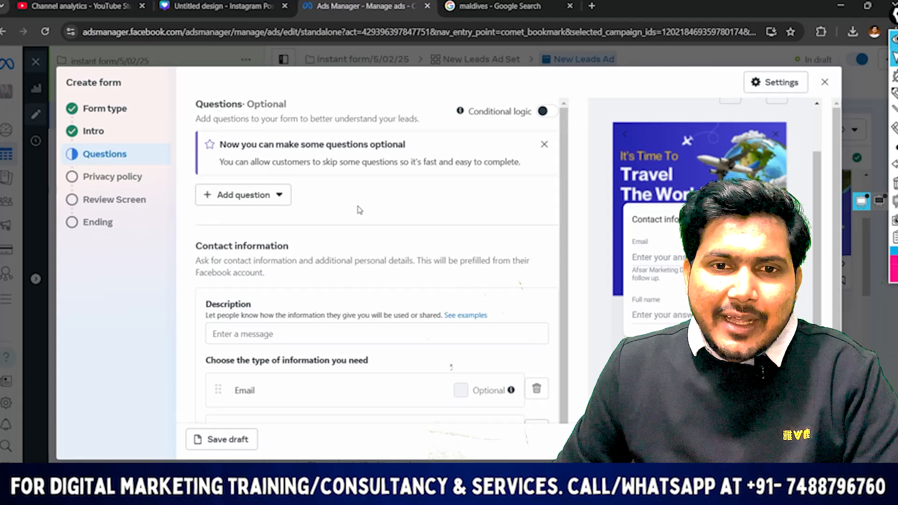
click(543, 144)
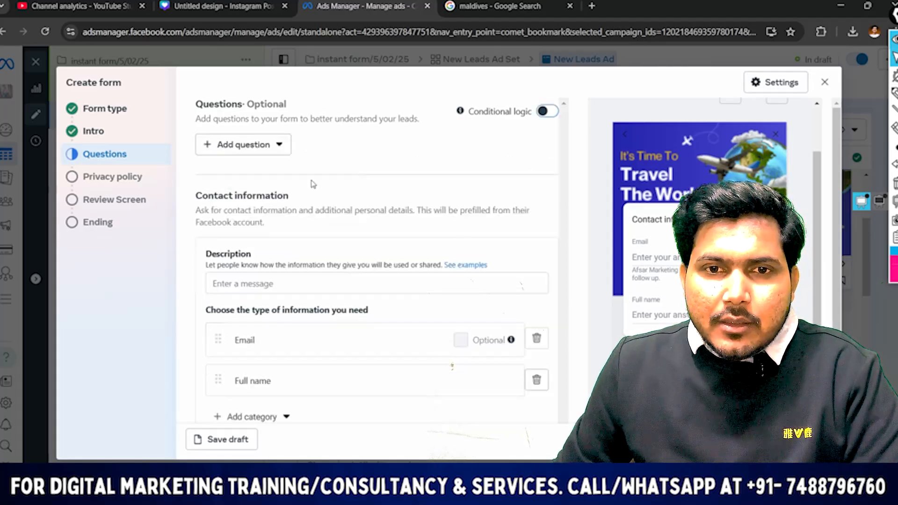
Add a multiple choice question reading "What type of trip are you looking for?", pasted from the Word document without its list number
click(266, 145)
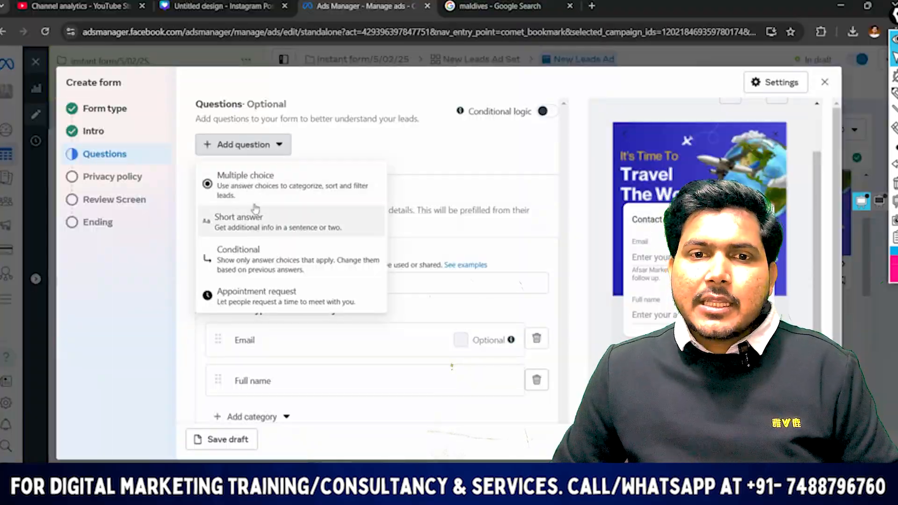
click(266, 191)
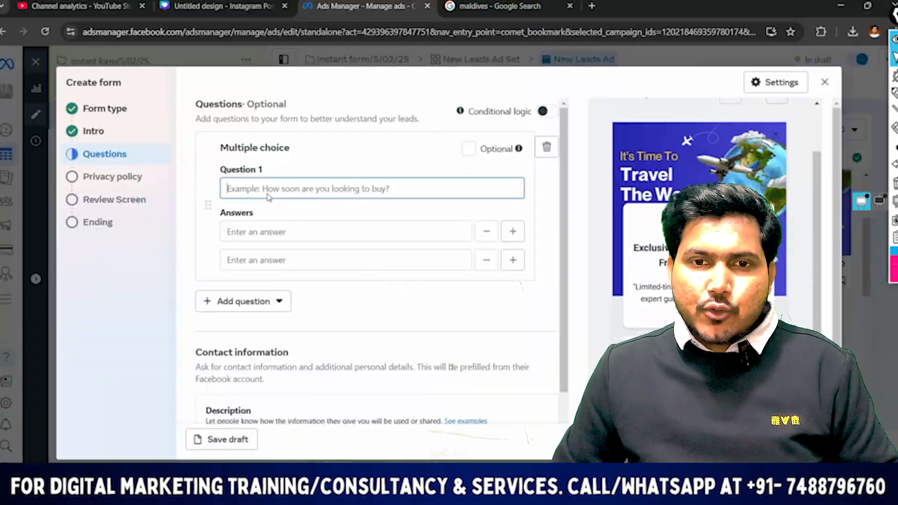
text(7.	What type of trip are you looking for?)
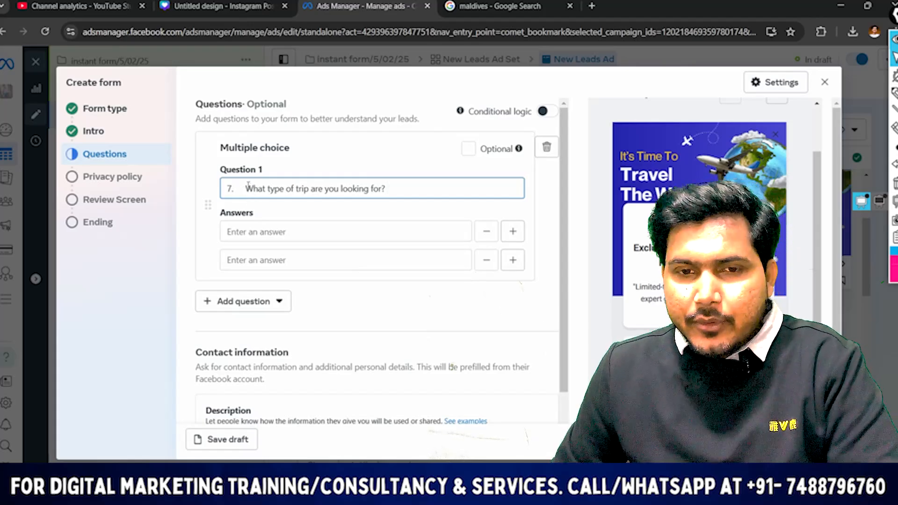
key(BackSpace)
key(BackSpace)
key(BackSpace)
key(BackSpace)
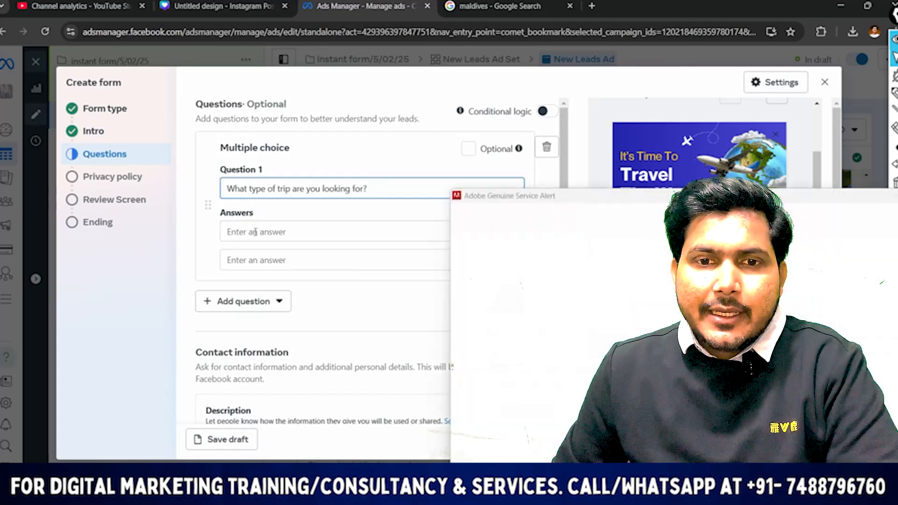
Dismiss the Adobe alert and enter Adventure and Honeymoon as the trip question's first two answers
click(252, 232)
click(895, 195)
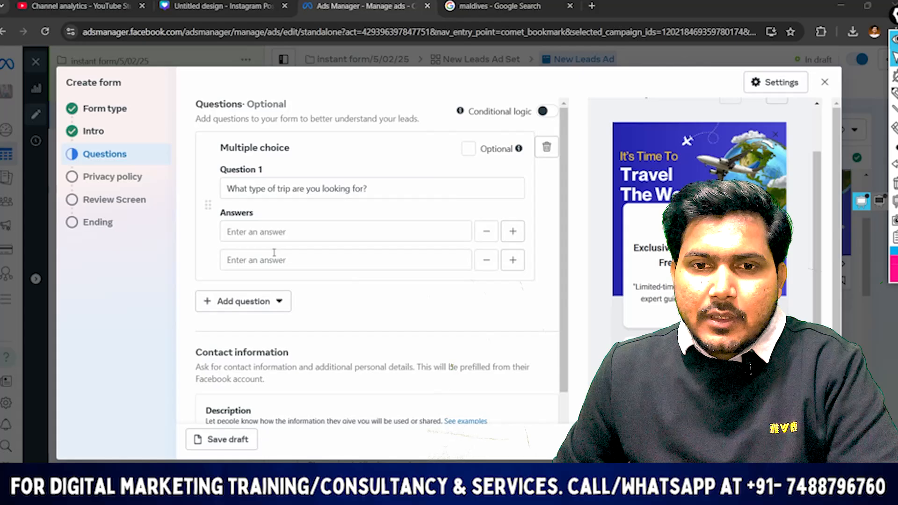
click(260, 230)
text(A)
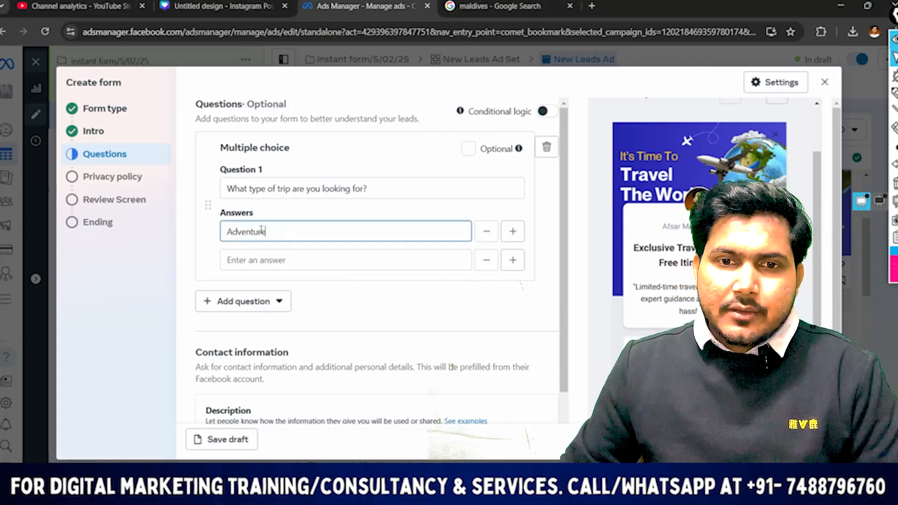
text(dventure)
click(282, 261)
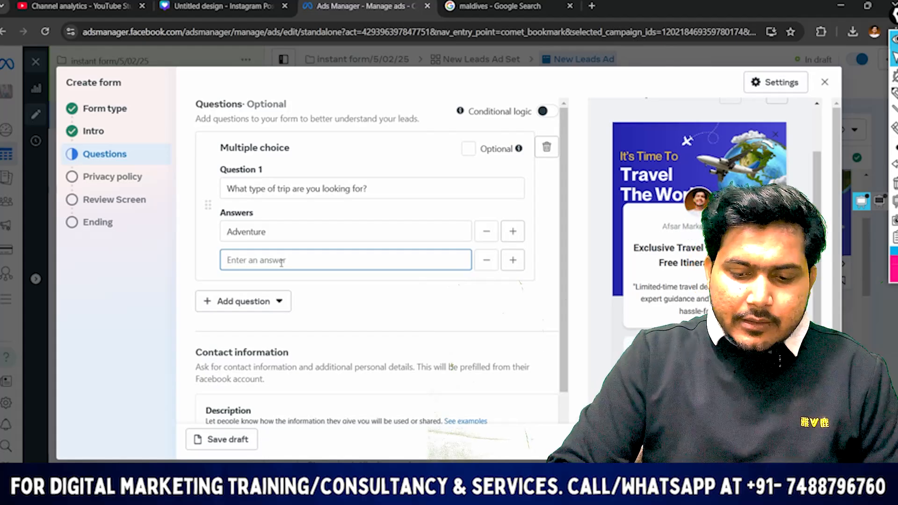
text(Honeymoone)
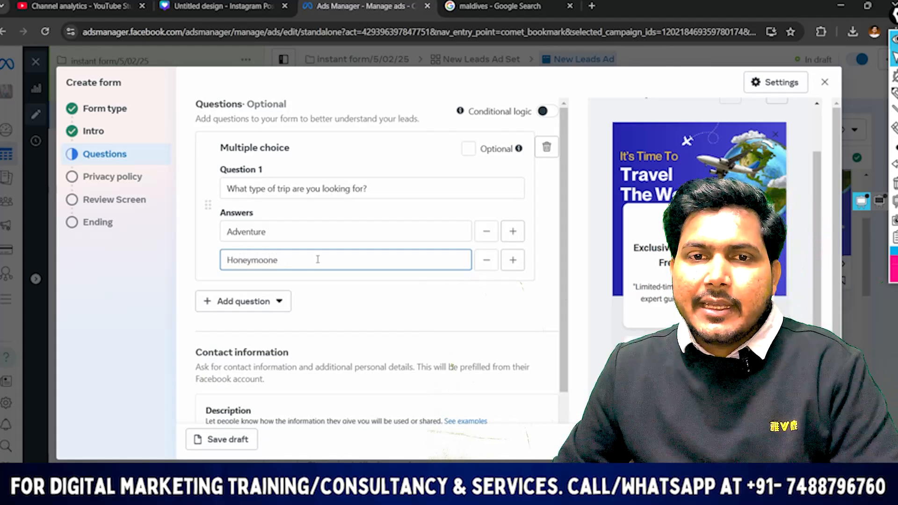
scroll(317, 259, down, 2)
scroll(327, 242, up, 1)
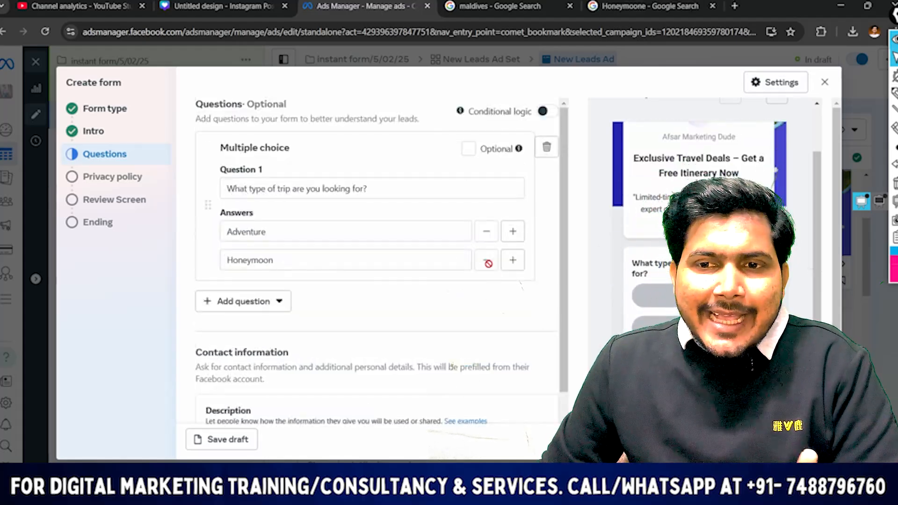
scroll(521, 257, down, 2)
scroll(468, 215, up, 2)
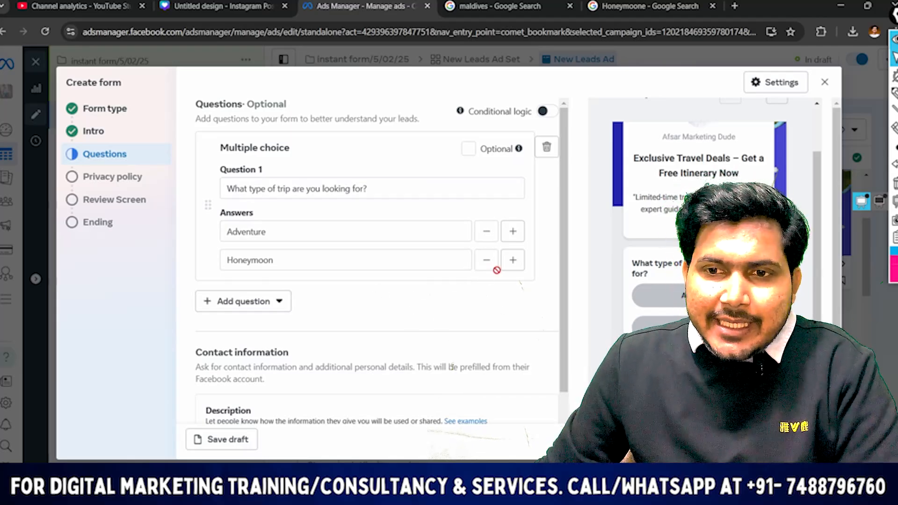
Add two more answers, family and business, to the trip type question
click(513, 260)
click(273, 287)
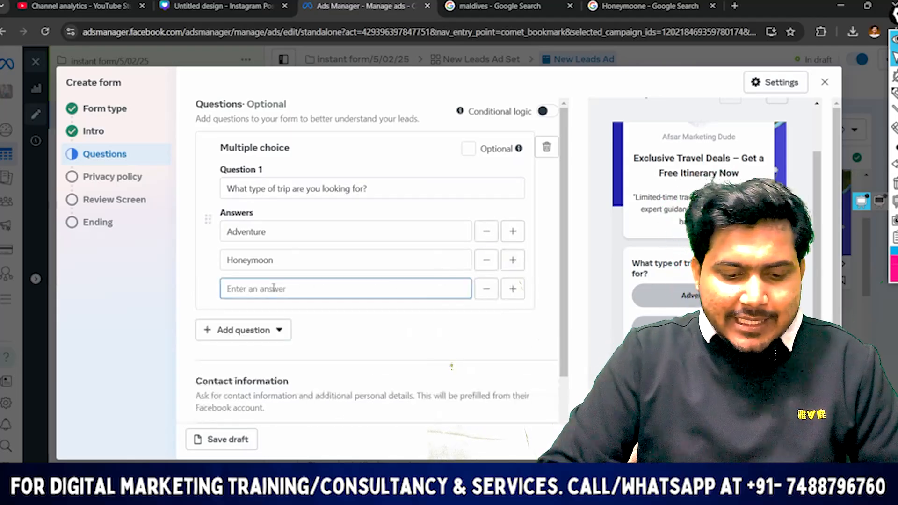
text(famuky)
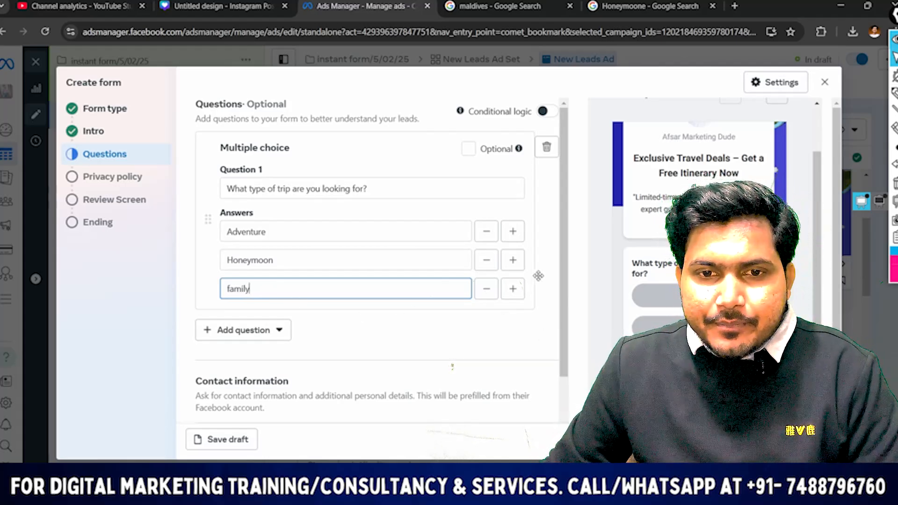
click(513, 289)
click(257, 316)
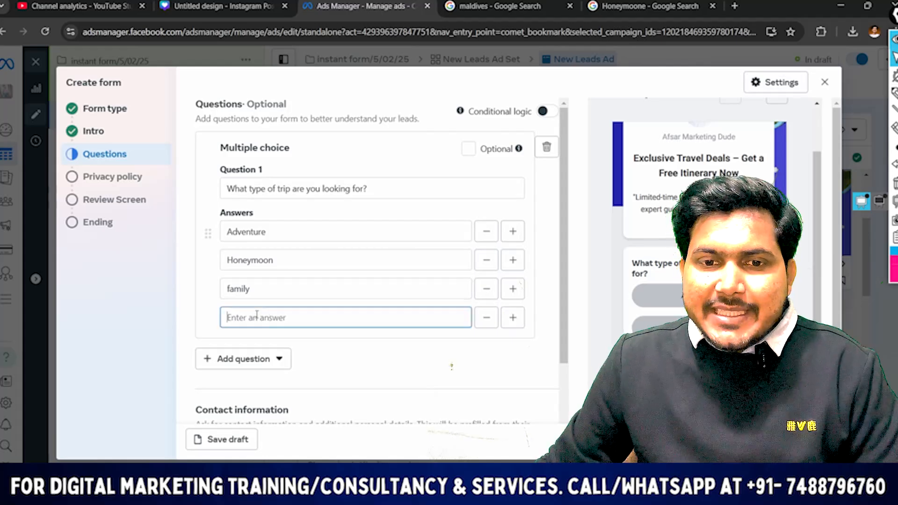
text(business)
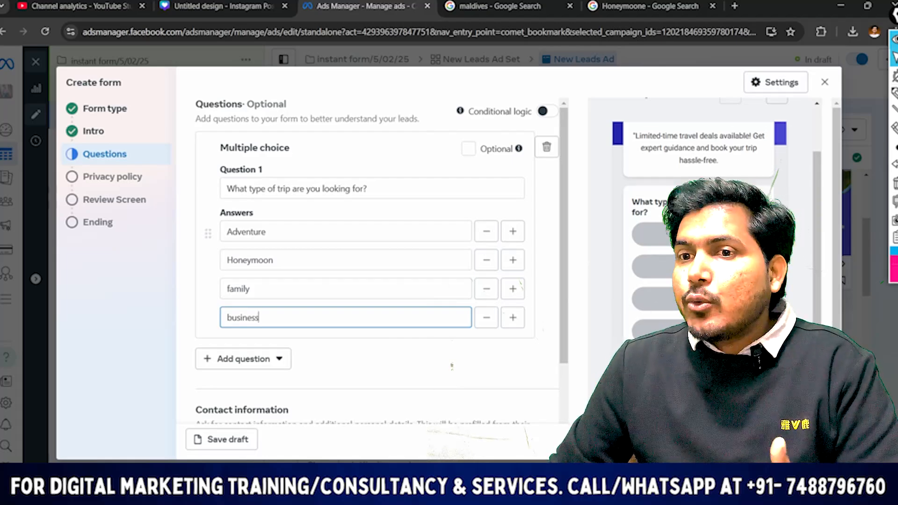
scroll(323, 260, down, 3)
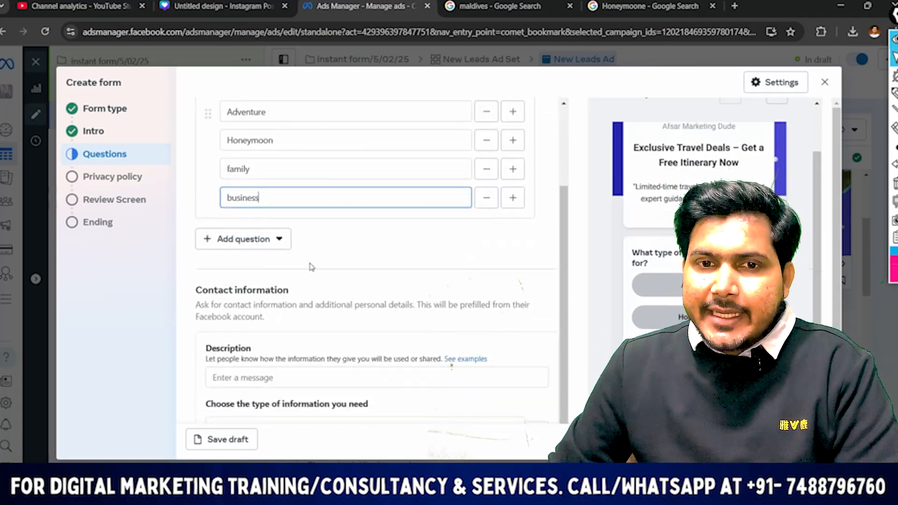
Add a short answer question to the form and copy "Where do you want to travel?" from the Word document
click(236, 240)
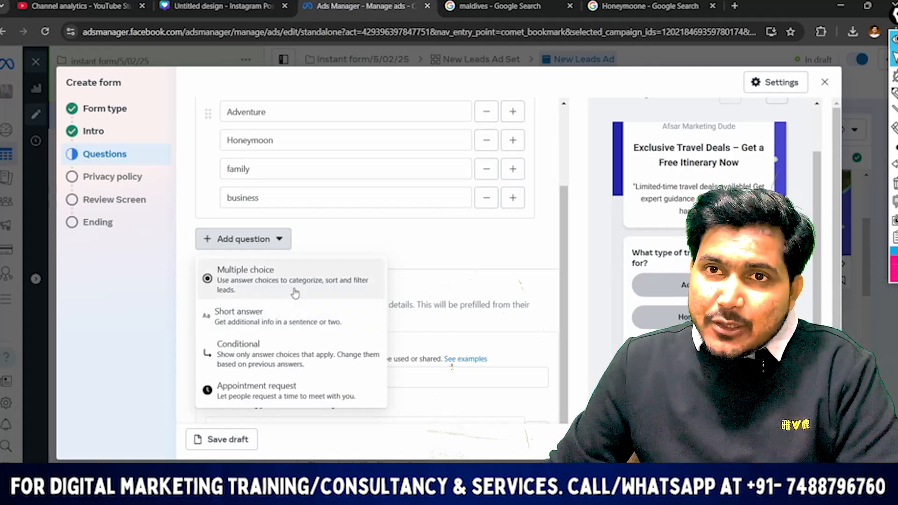
click(257, 319)
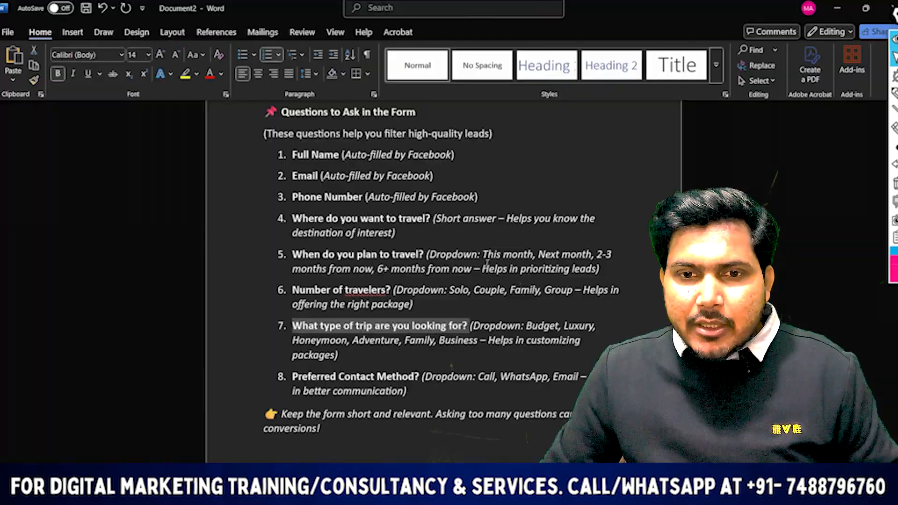
scroll(314, 265, up, 1)
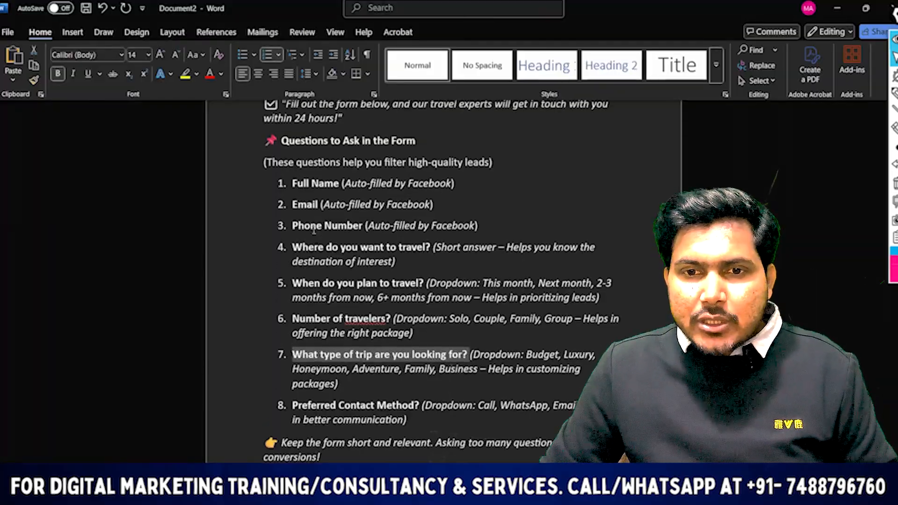
scroll(314, 265, down, 1)
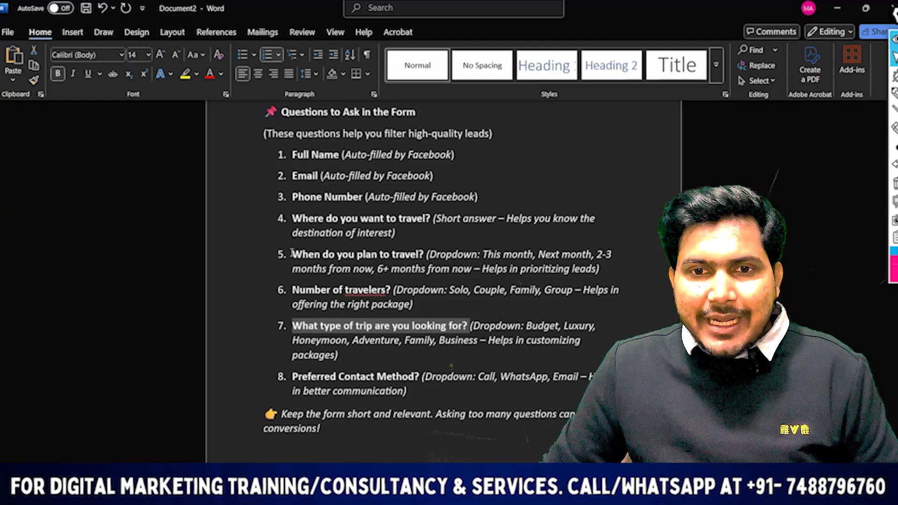
drag(291, 219, 432, 220)
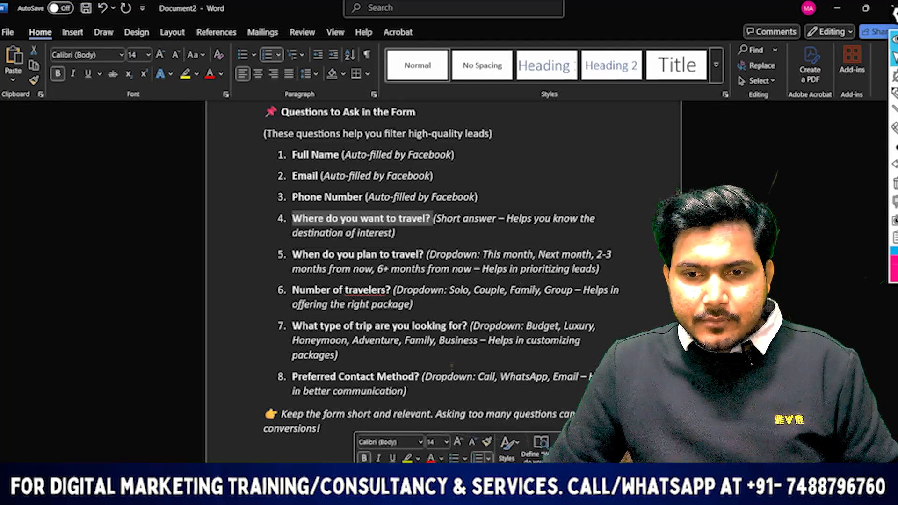
click(444, 495)
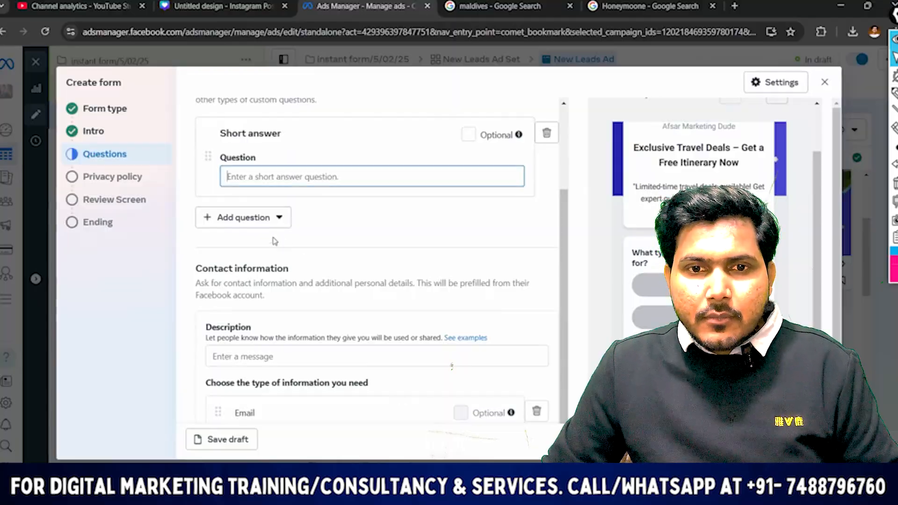
Paste "Where do you want to travel?" as the short answer question and remove its list number
click(264, 172)
text(4.	Where do you want to travel?)
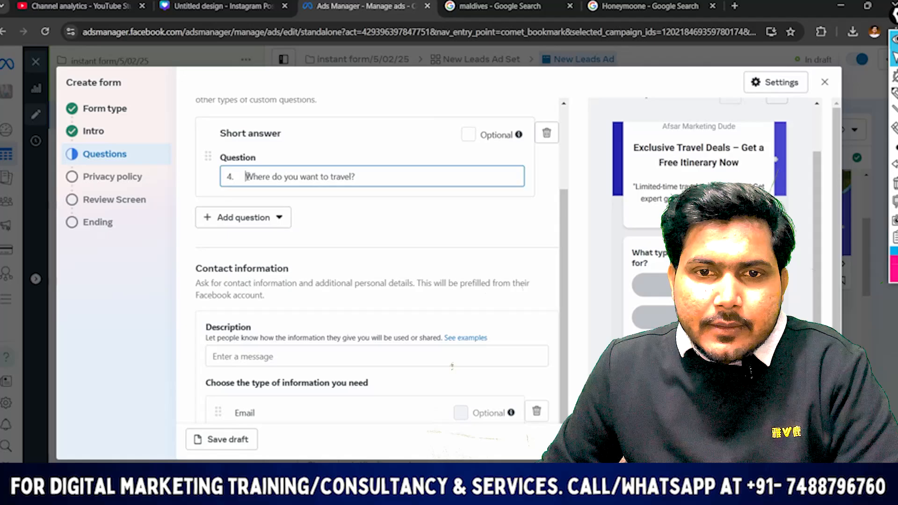
key(BackSpace)
key(BackSpace)
key(BackSpace)
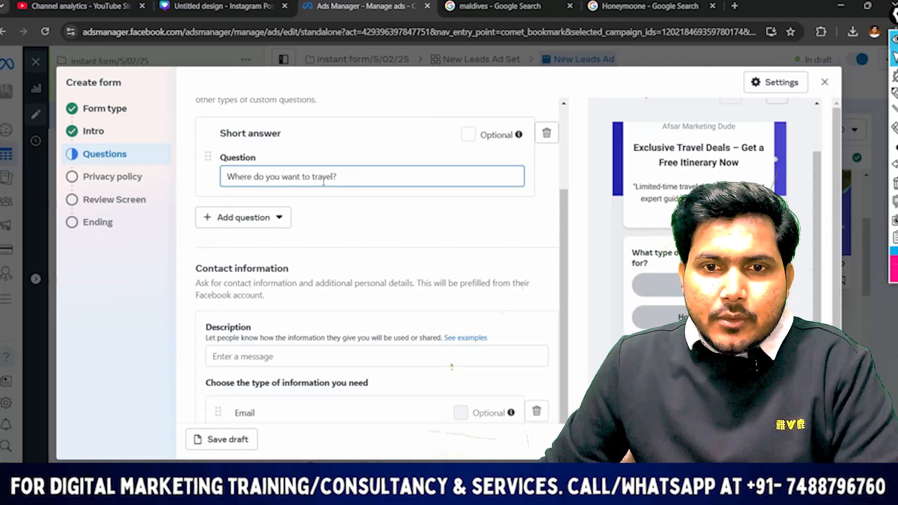
scroll(395, 198, down, 1)
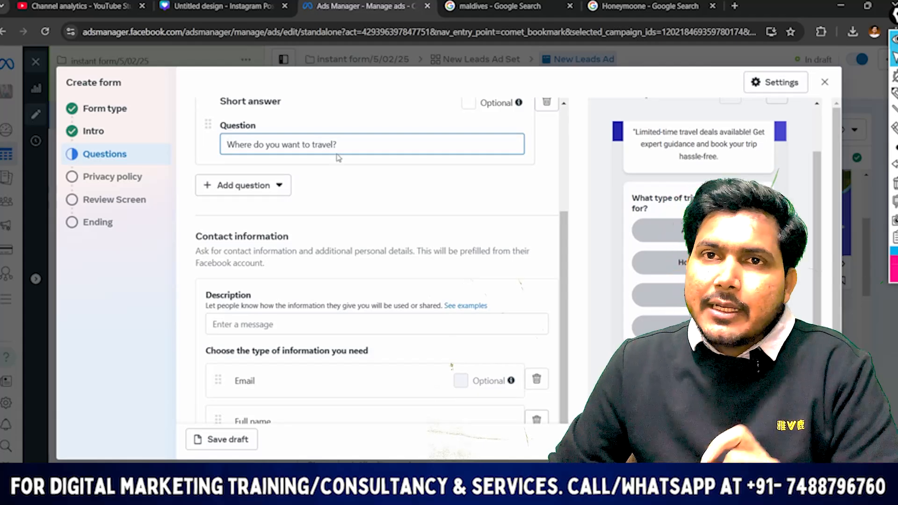
scroll(342, 160, up, 3)
scroll(381, 207, down, 3)
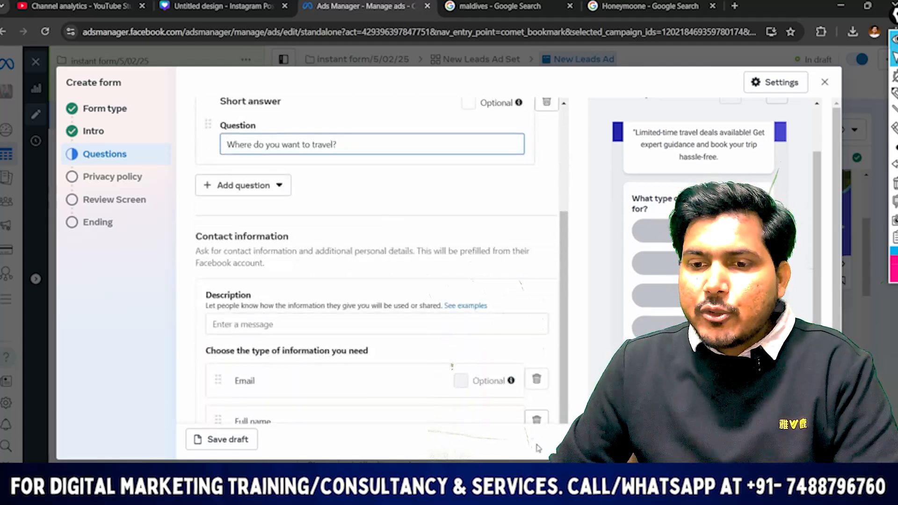
click(239, 185)
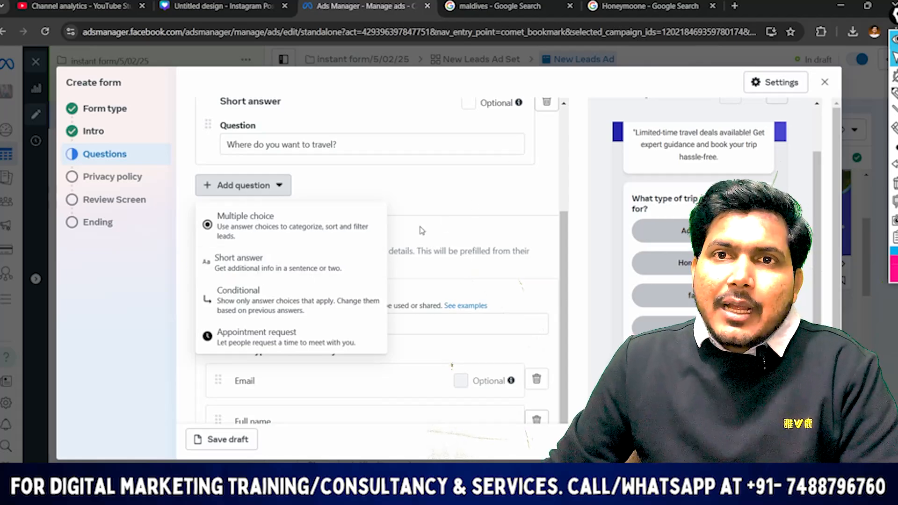
click(462, 201)
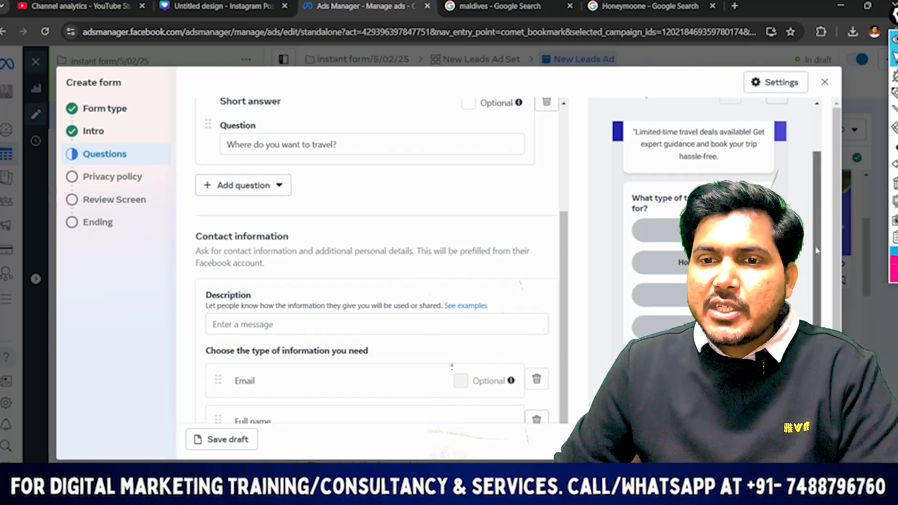
Add the Phone number and City contact fields to the information requested in the form's contact section
scroll(613, 220, down, 2)
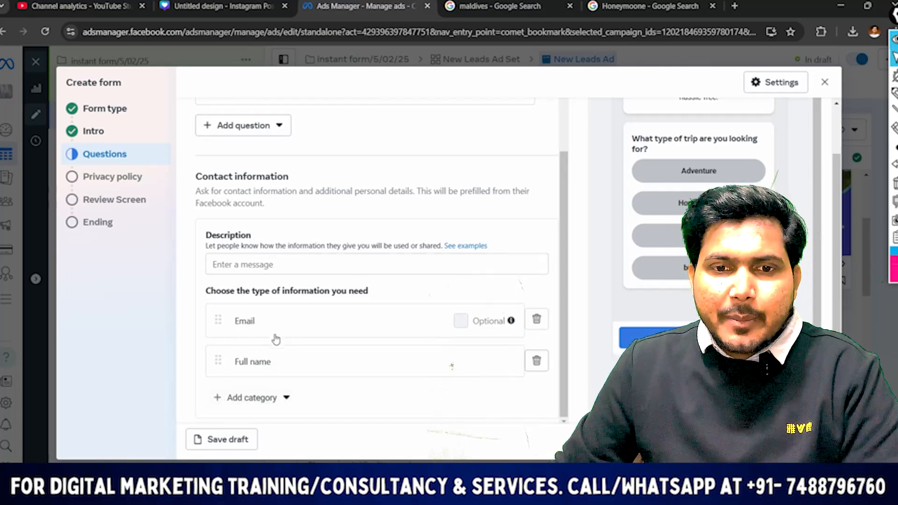
click(268, 408)
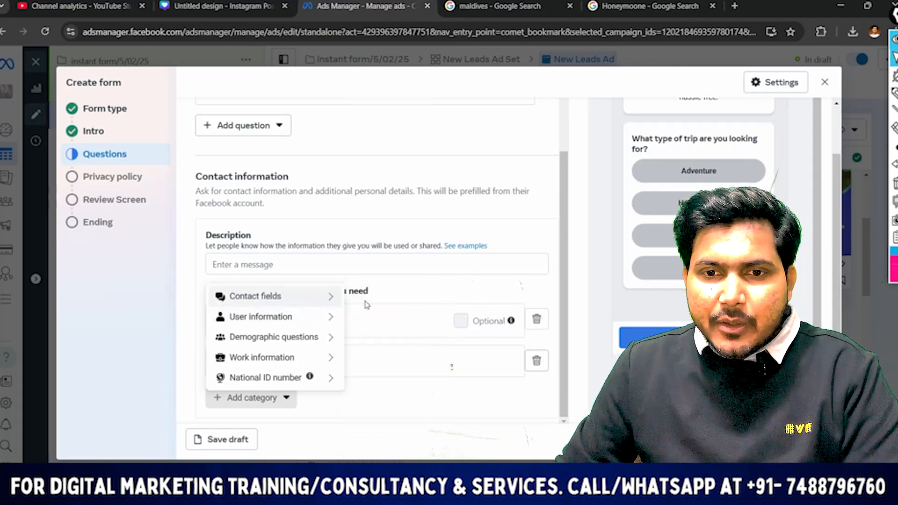
mouse_move(348, 306)
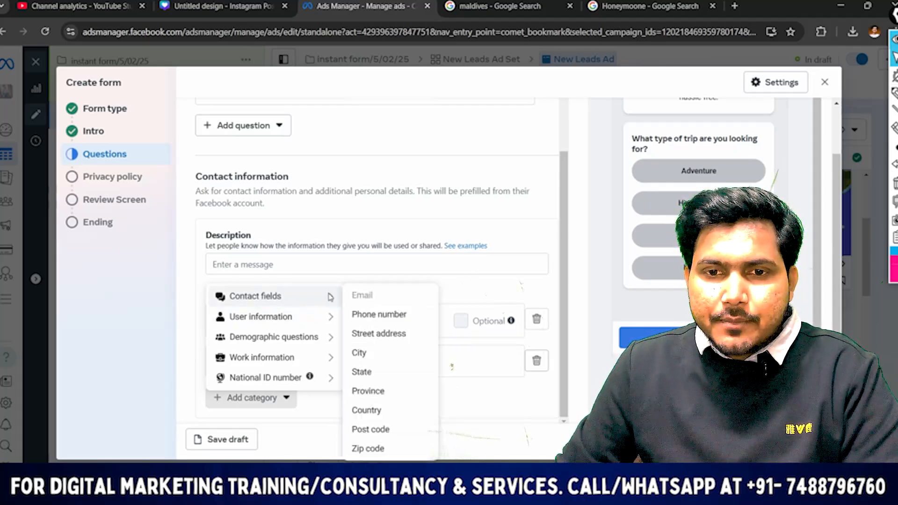
click(370, 318)
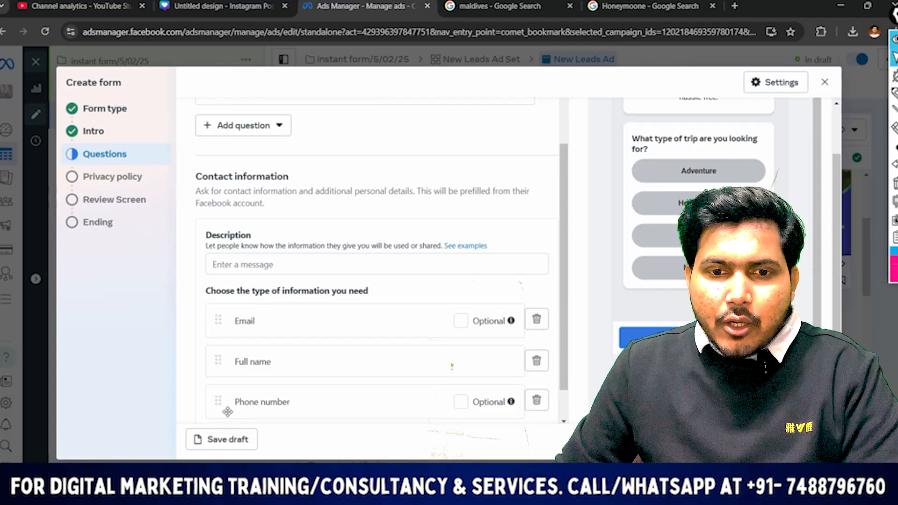
scroll(234, 383, down, 1)
click(244, 403)
mouse_move(329, 297)
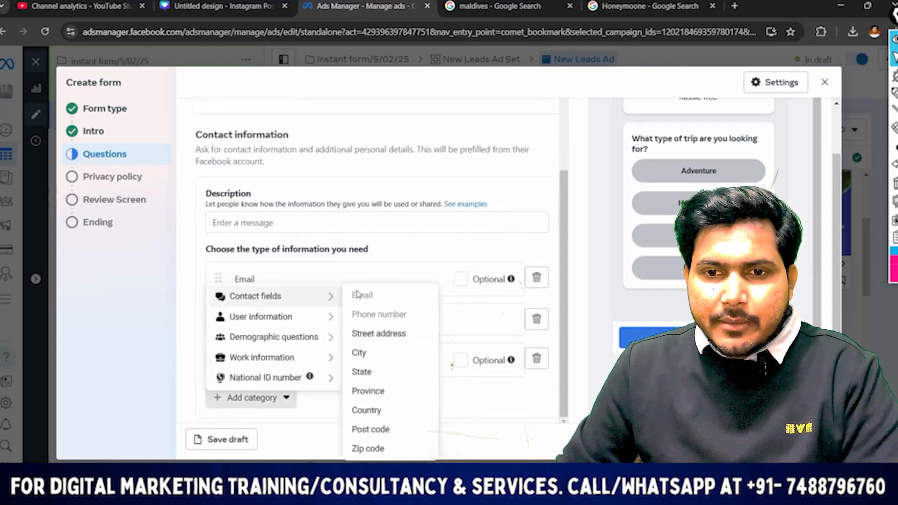
click(372, 357)
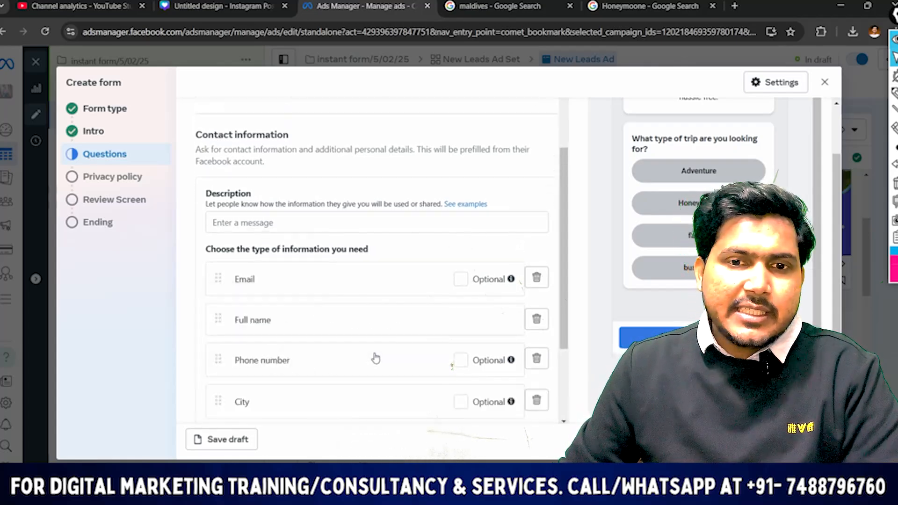
Reorder the contact fields so that Full name comes first and Phone number second, above Email
scroll(313, 271, down, 3)
scroll(297, 234, up, 1)
scroll(227, 217, down, 1)
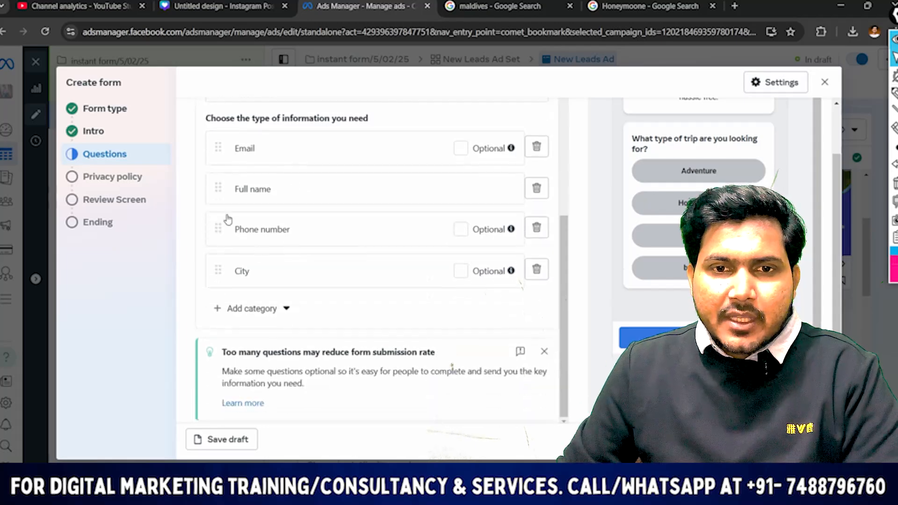
drag(217, 188, 212, 141)
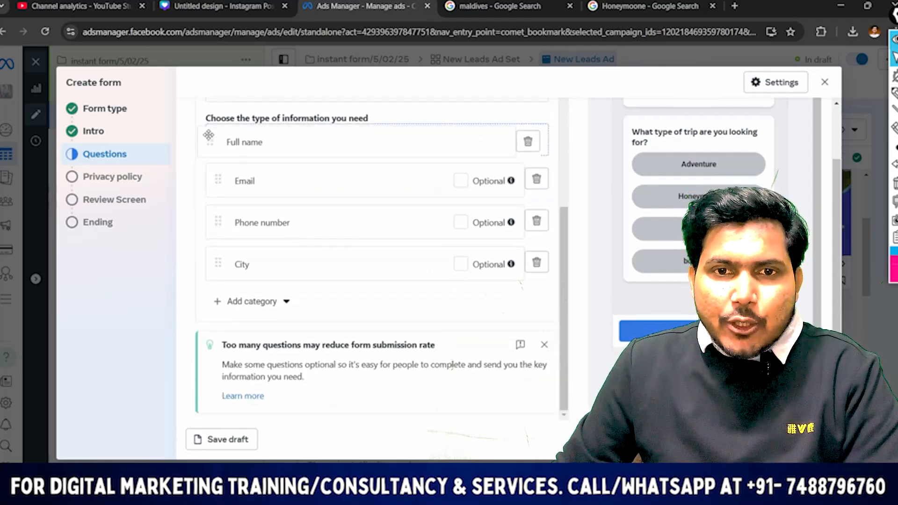
drag(214, 228, 211, 186)
scroll(423, 203, up, 4)
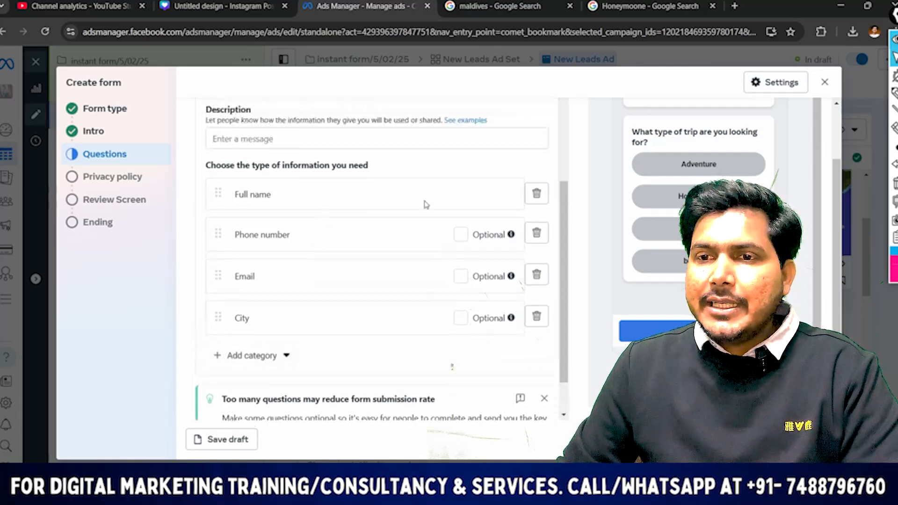
Continue to the form's Privacy policy section, dismiss the Adobe alert and activate the policy link field
scroll(400, 274, down, 2)
scroll(363, 223, up, 5)
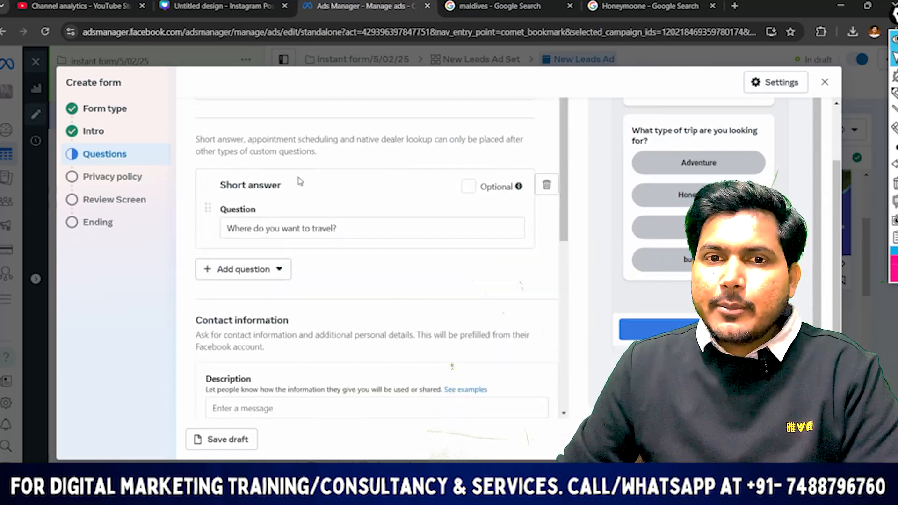
scroll(277, 308, down, 6)
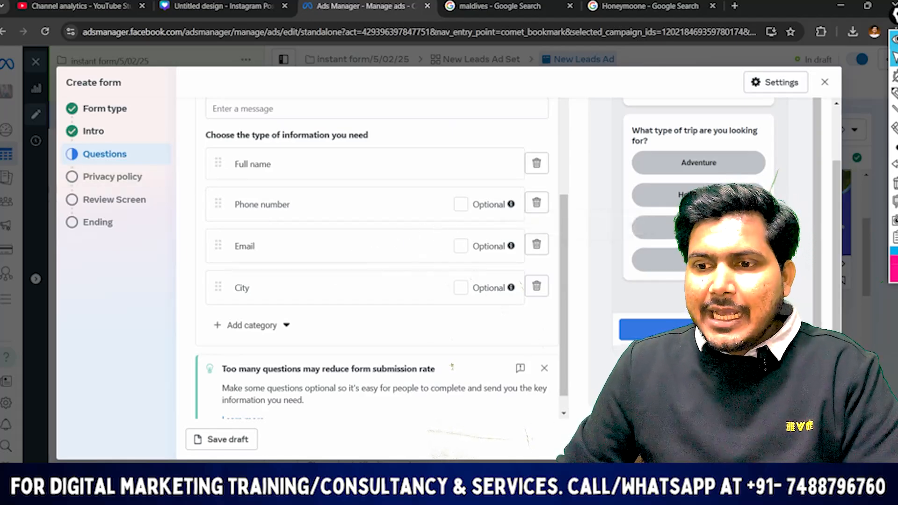
click(812, 439)
scroll(374, 177, up, 2)
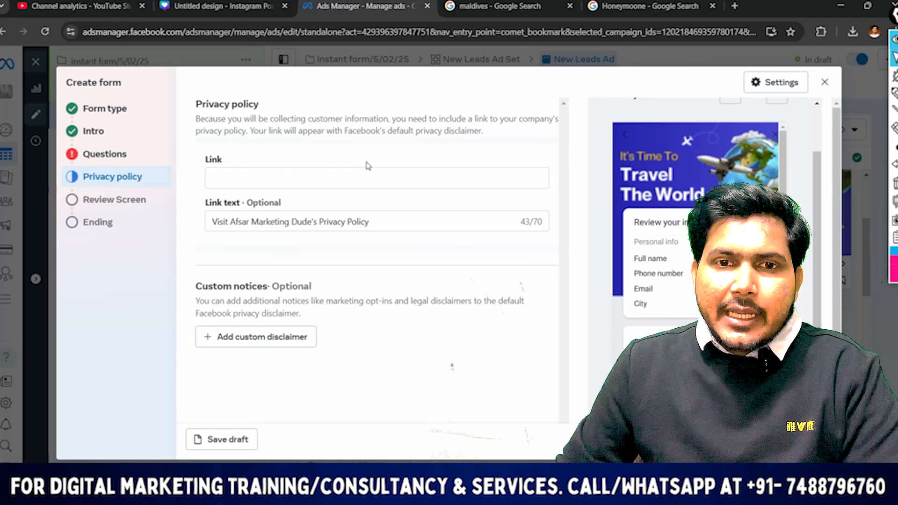
click(243, 183)
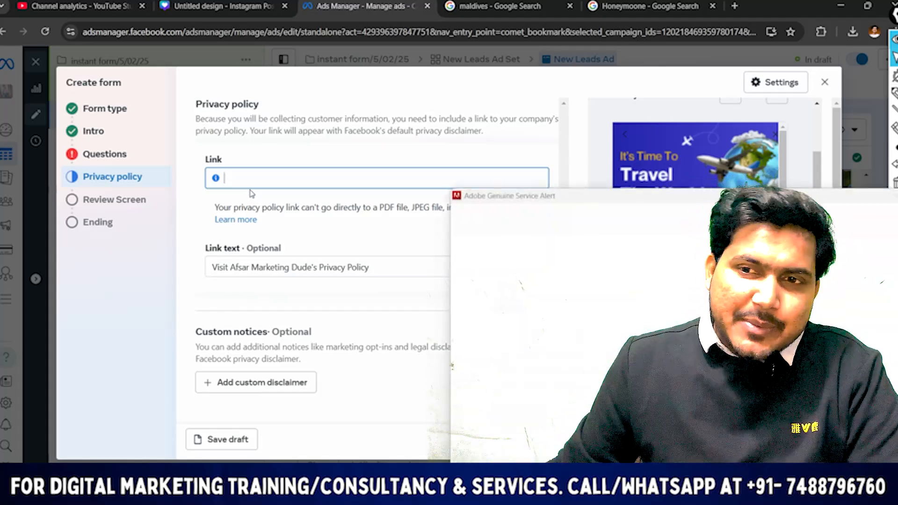
click(896, 196)
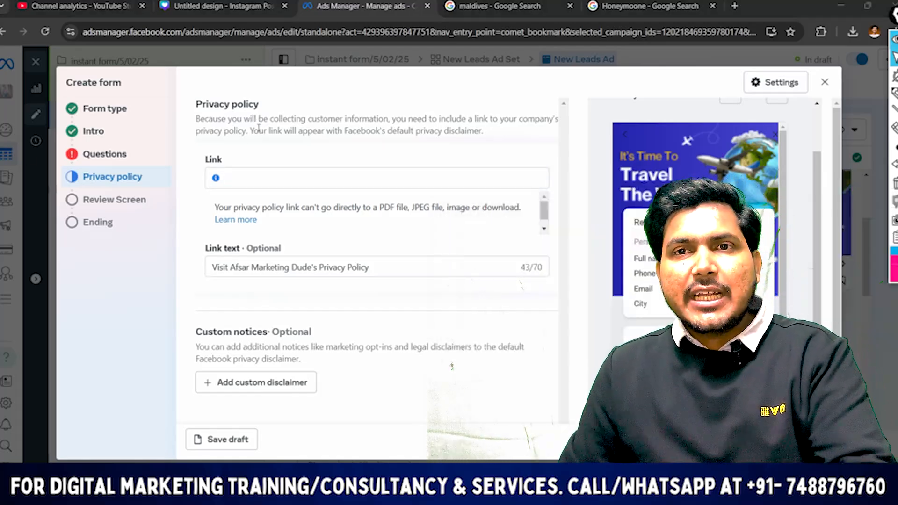
click(226, 178)
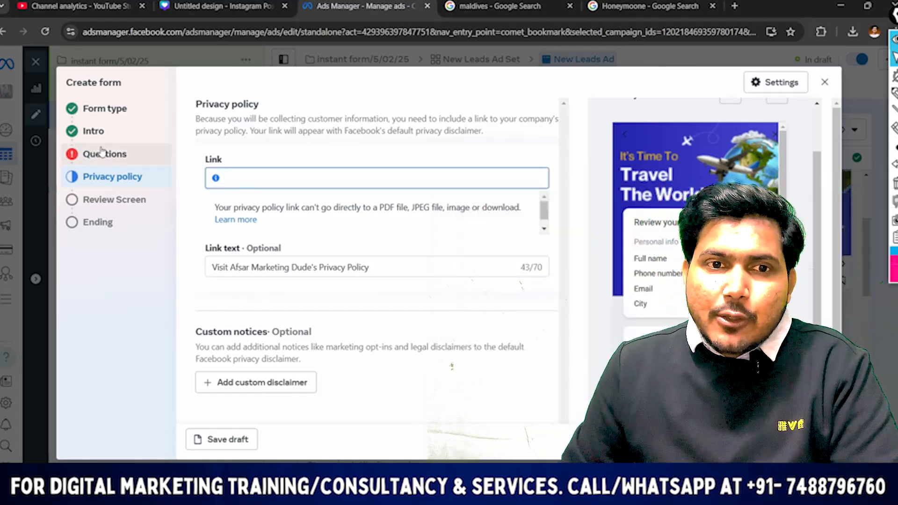
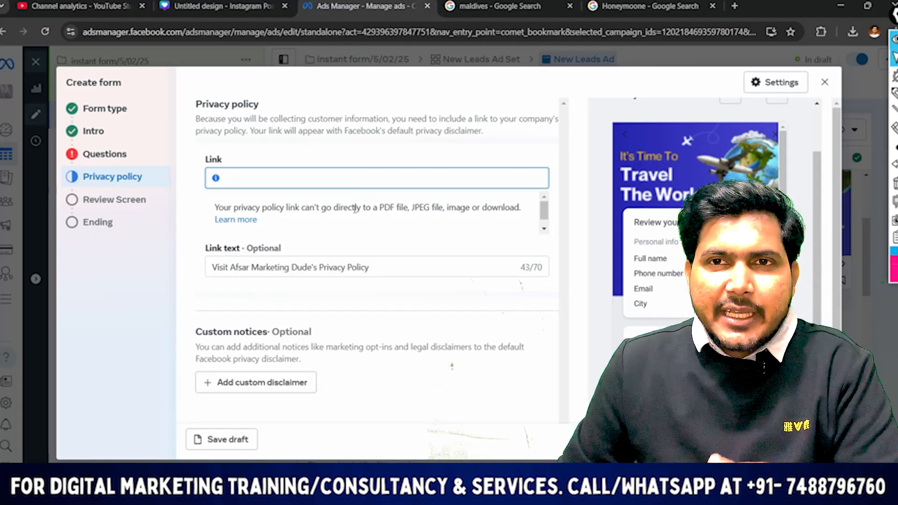
Open a new browser tab and search Google for "coolection"
click(735, 5)
click(660, 34)
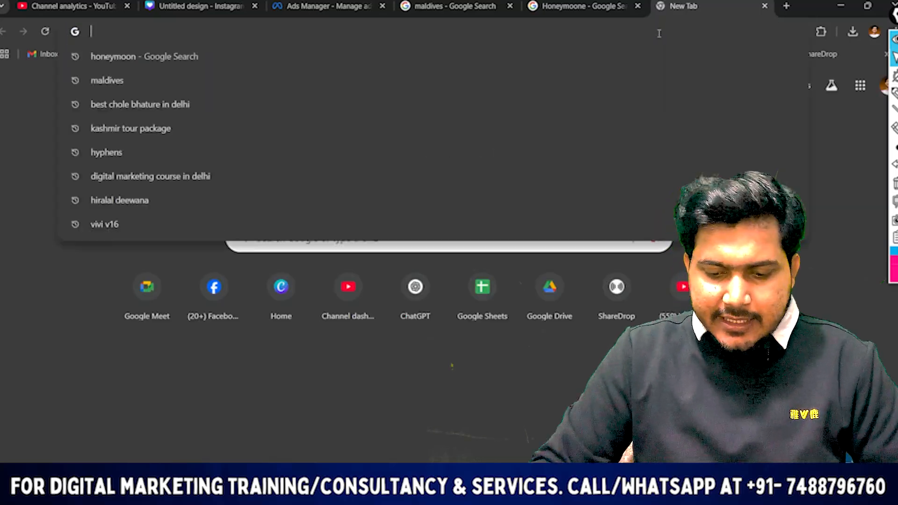
text(coolection)
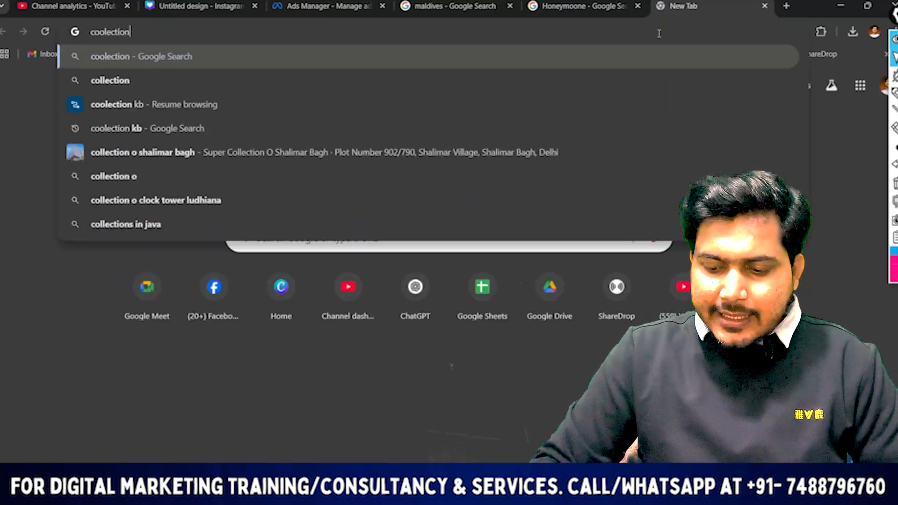
key(Return)
scroll(344, 291, down, 10)
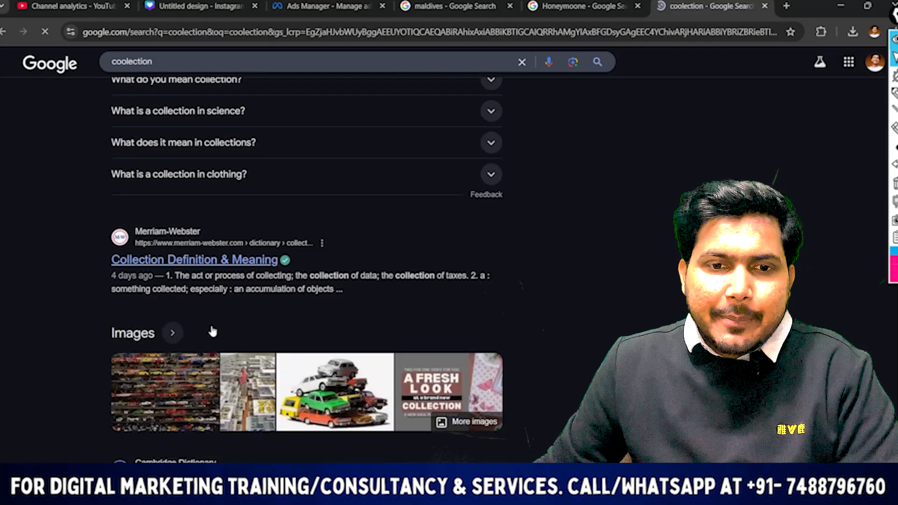
click(185, 58)
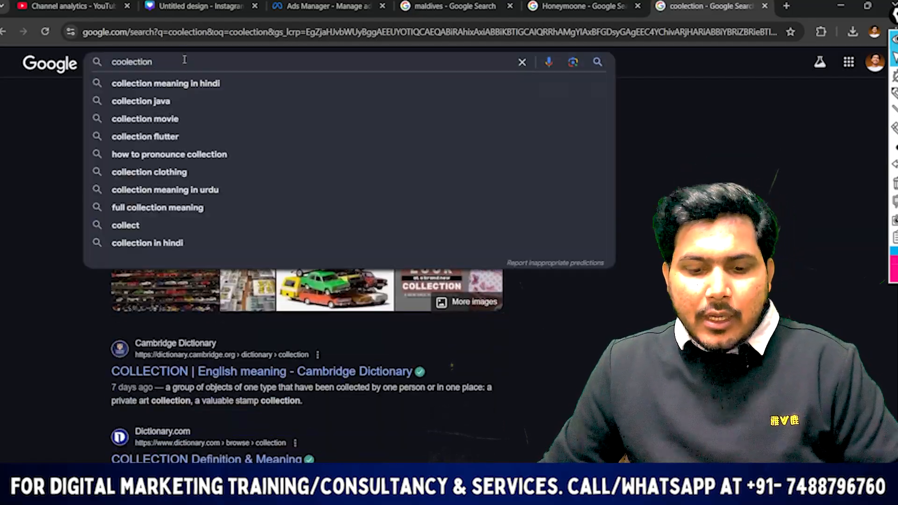
text(kb)
key(Return)
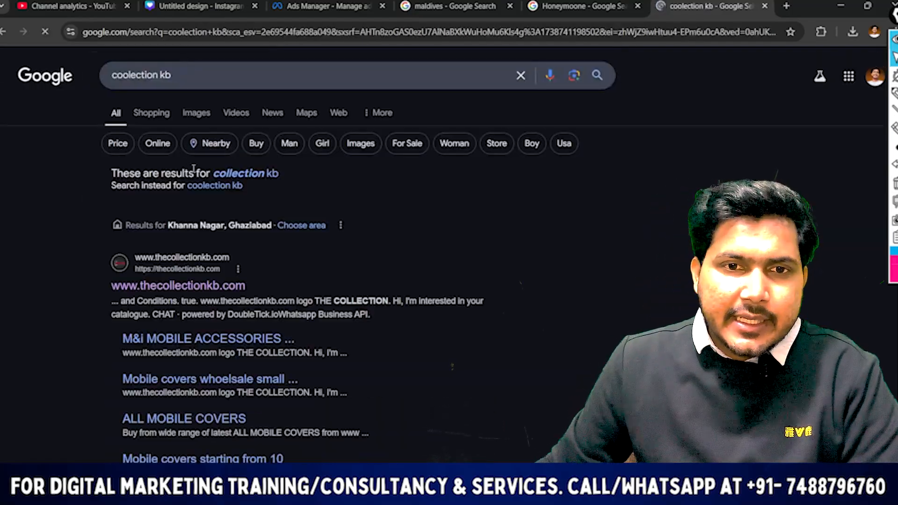
click(160, 286)
scroll(178, 239, down, 5)
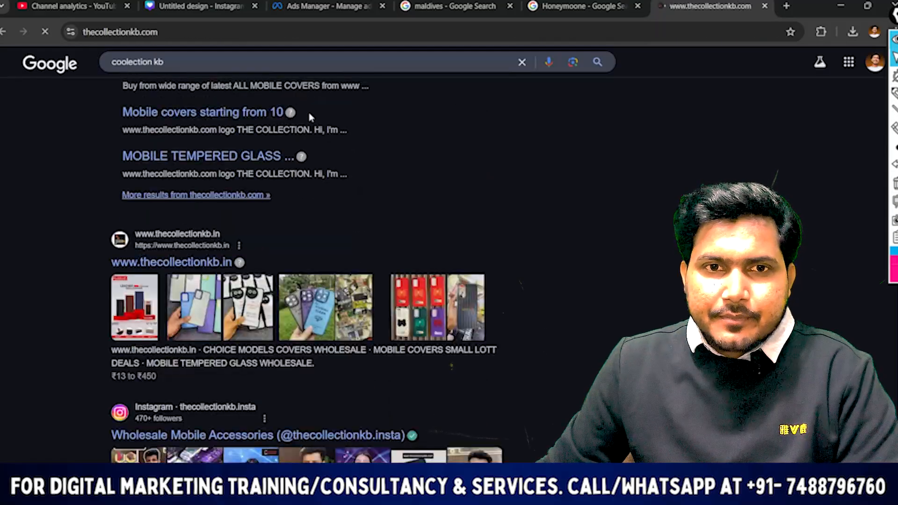
Open a mobile tempered glass product page on thecollectionkb.com and paste its URL as the form's privacy policy link in Ads Manager
scroll(284, 180, down, 15)
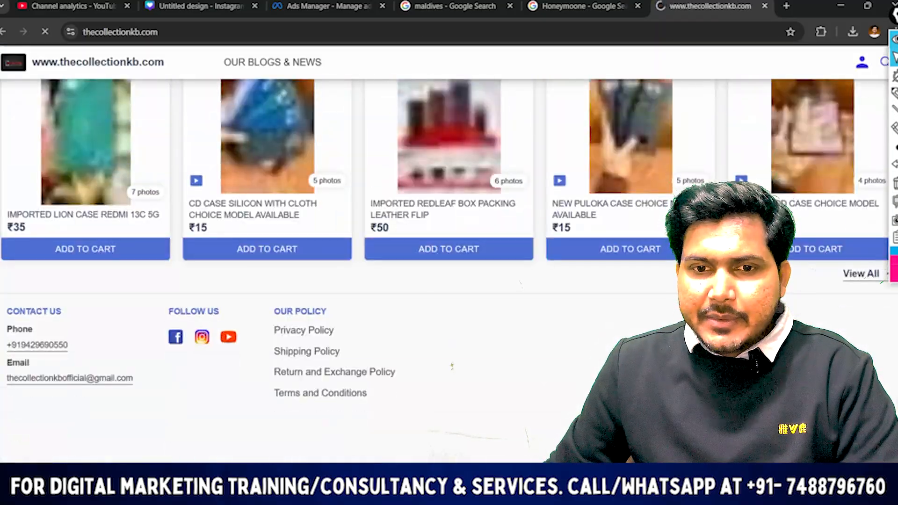
click(306, 235)
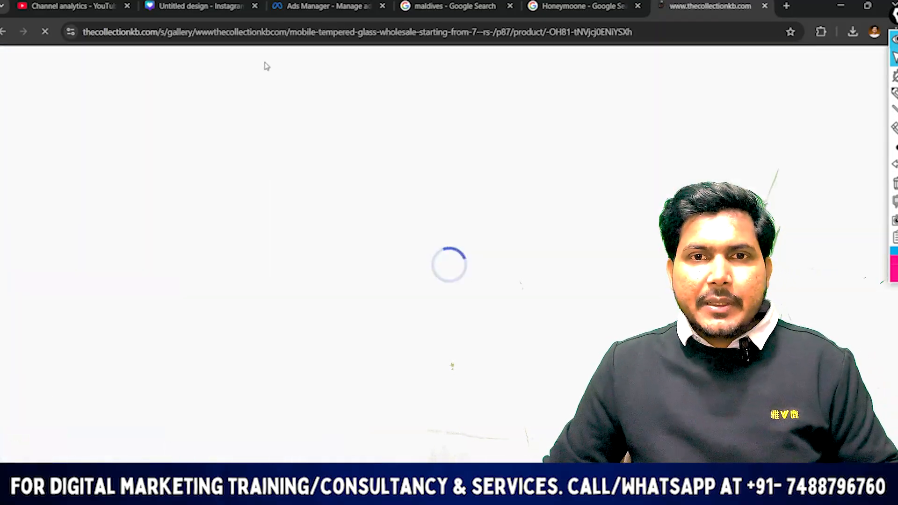
click(451, 6)
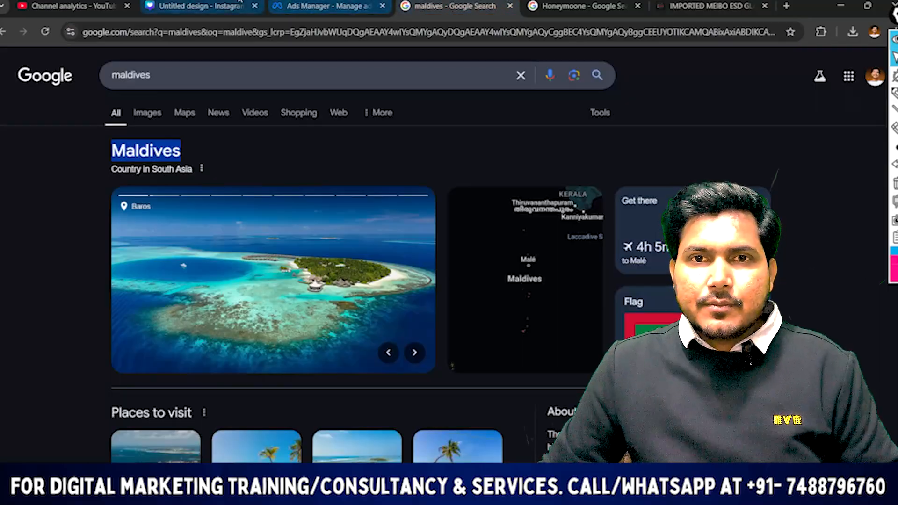
click(326, 6)
click(239, 177)
key(ctrl+v)
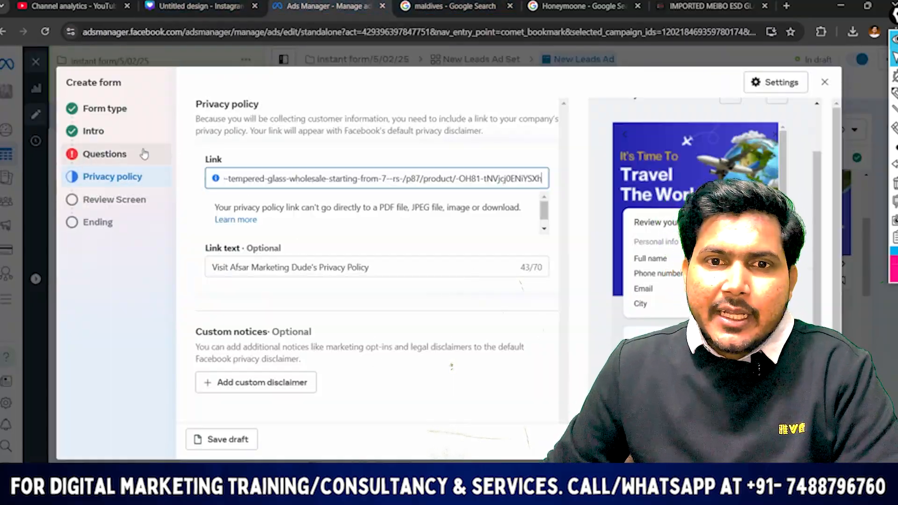
Check the privacy policy link, link text and custom notices, and move on to the incomplete contact description in the Questions section
scroll(507, 188, down, 1)
click(417, 177)
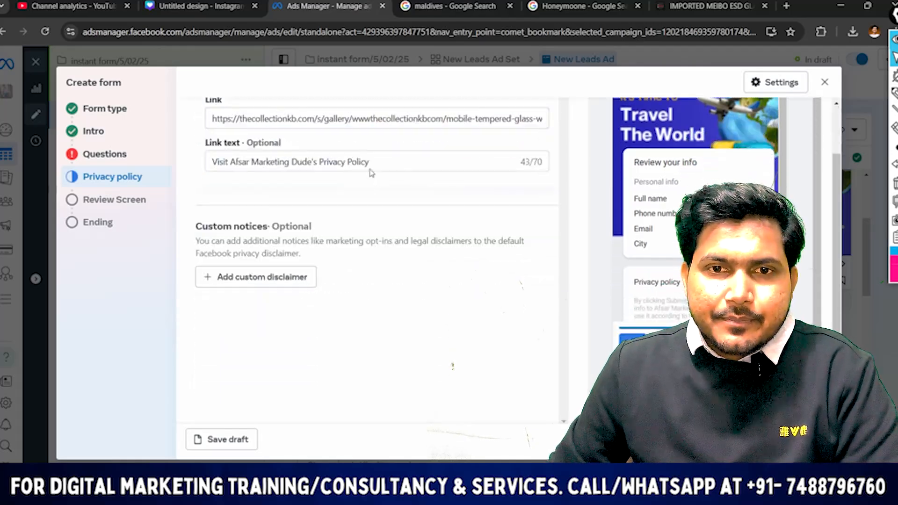
scroll(218, 187, up, 1)
scroll(219, 190, up, 1)
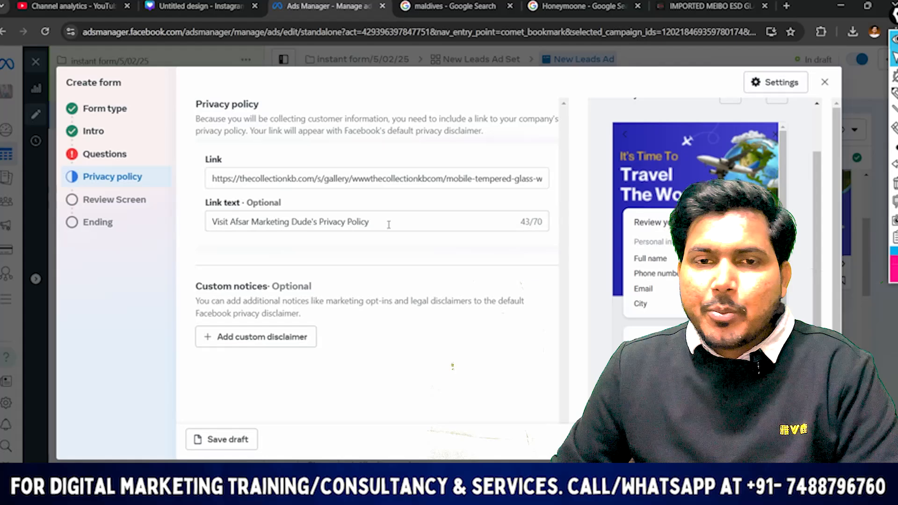
scroll(451, 222, down, 2)
scroll(452, 368, down, 2)
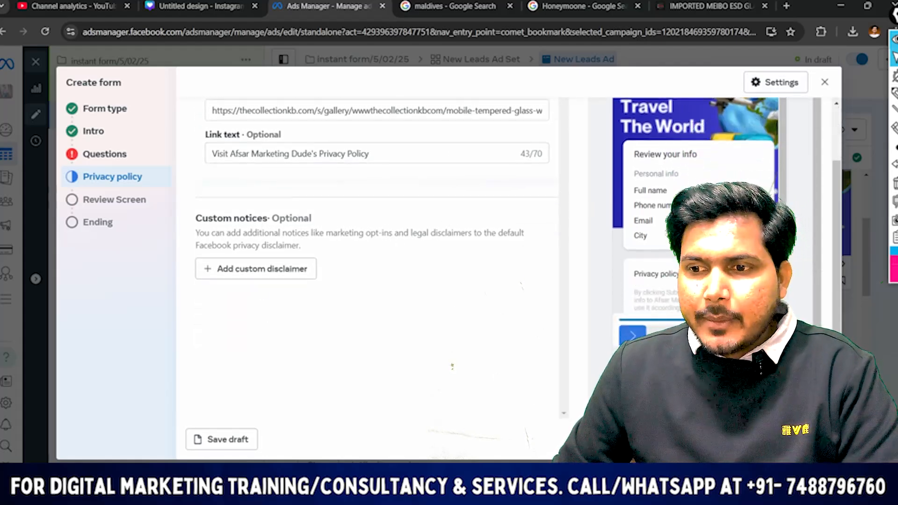
click(812, 440)
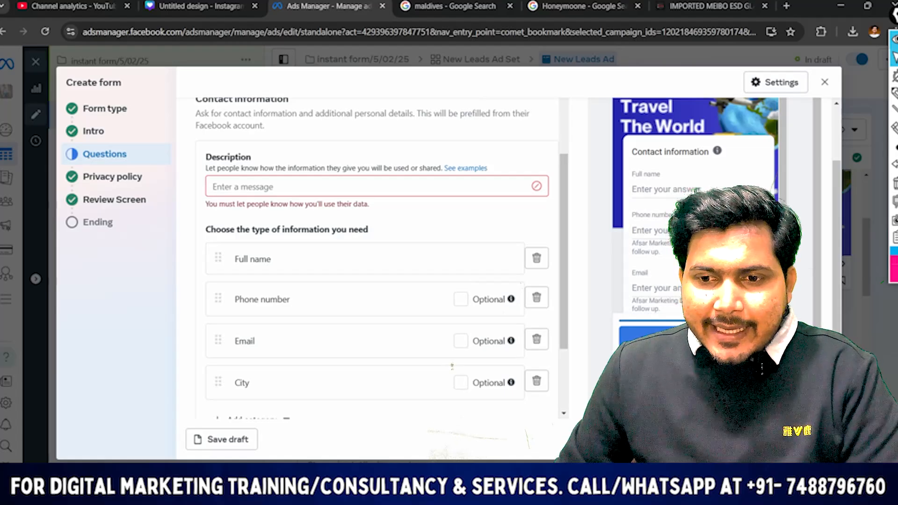
Copy "Fill out the form below, and our travel experts will get in touch with you within 24 hours!" from the Word document into the contact description
key(alt+Tab)
scroll(414, 295, down, 1)
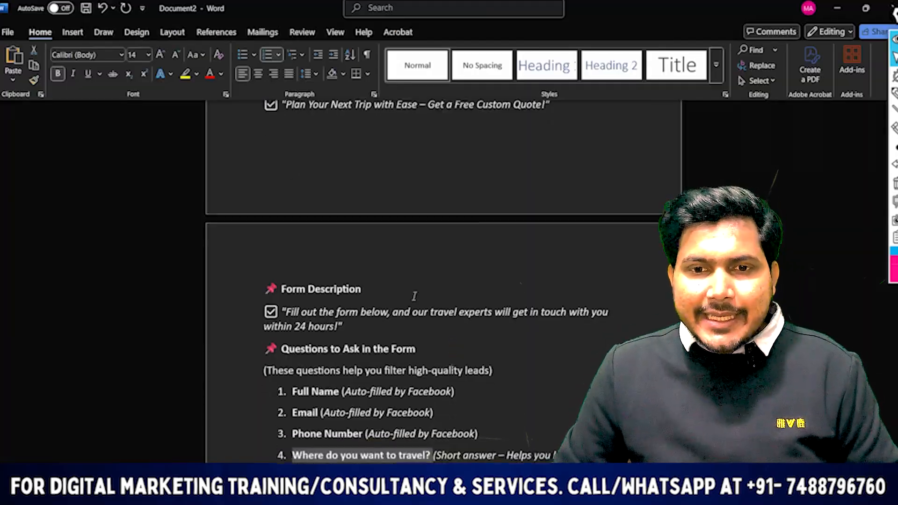
drag(354, 321, 283, 306)
key(ctrl+c)
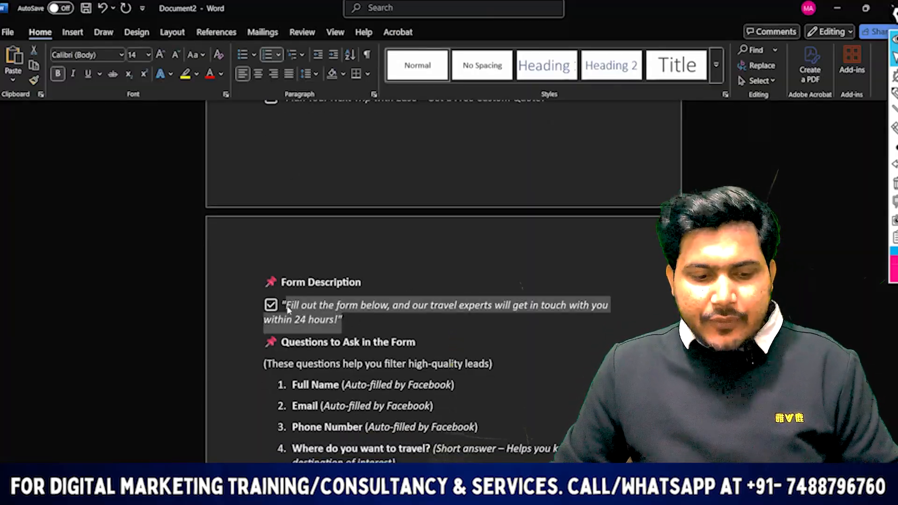
key(alt+Tab)
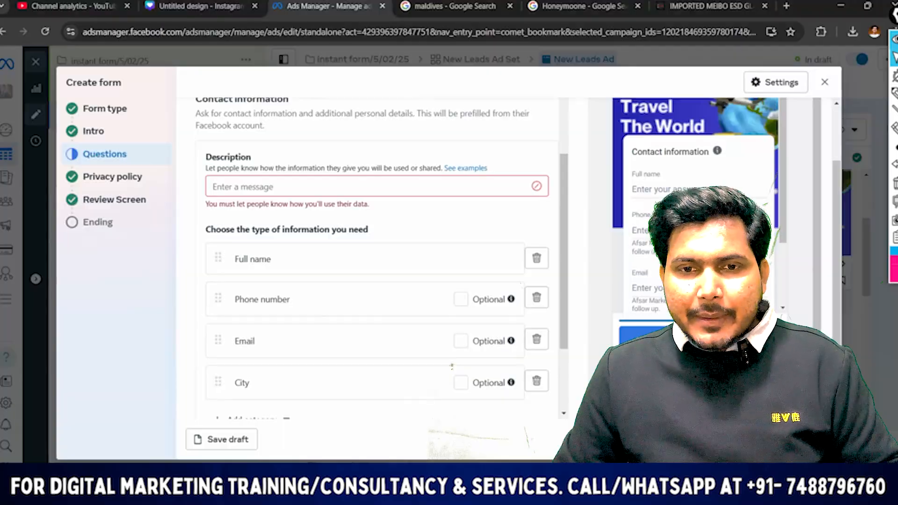
key(ctrl+v)
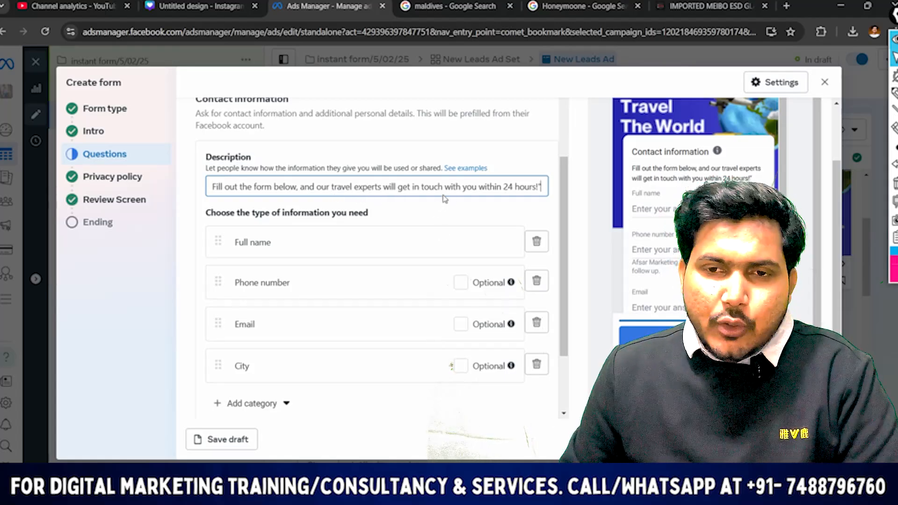
Continue from the Questions section through Privacy policy to the form's Review Screen section
scroll(430, 208, down, 2)
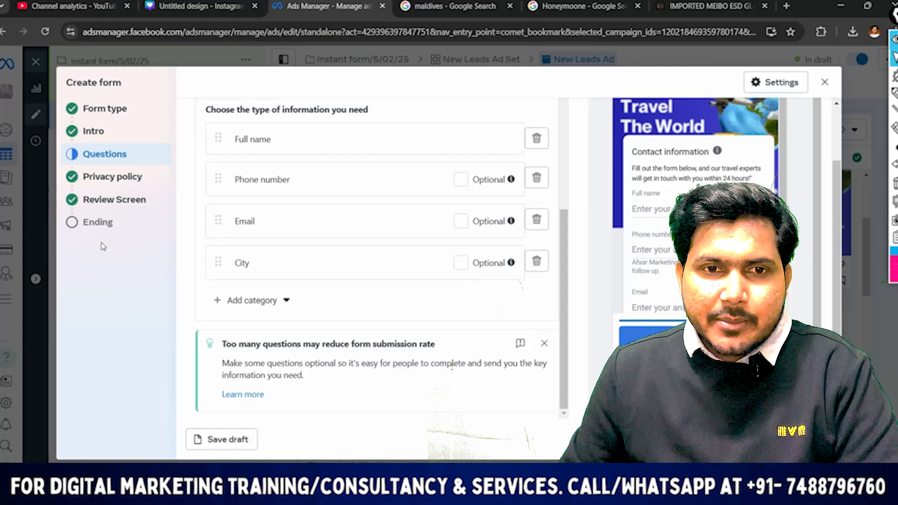
click(813, 440)
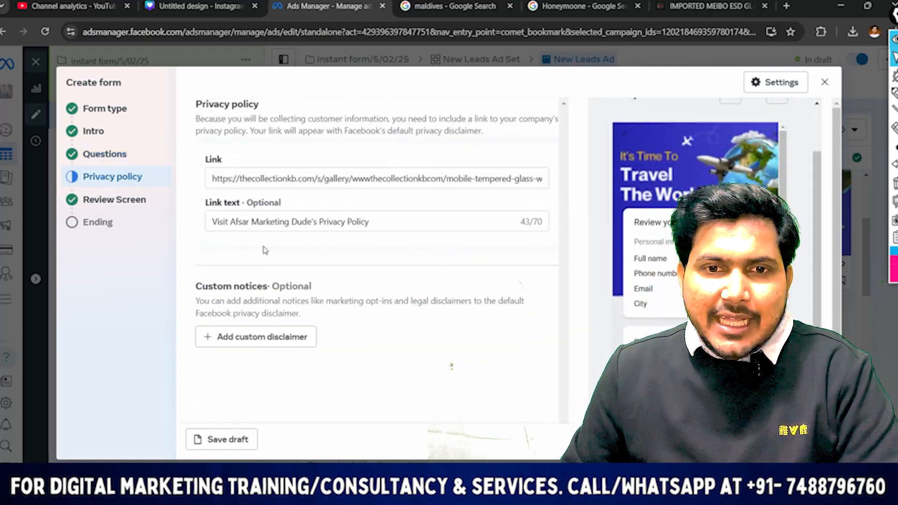
click(813, 439)
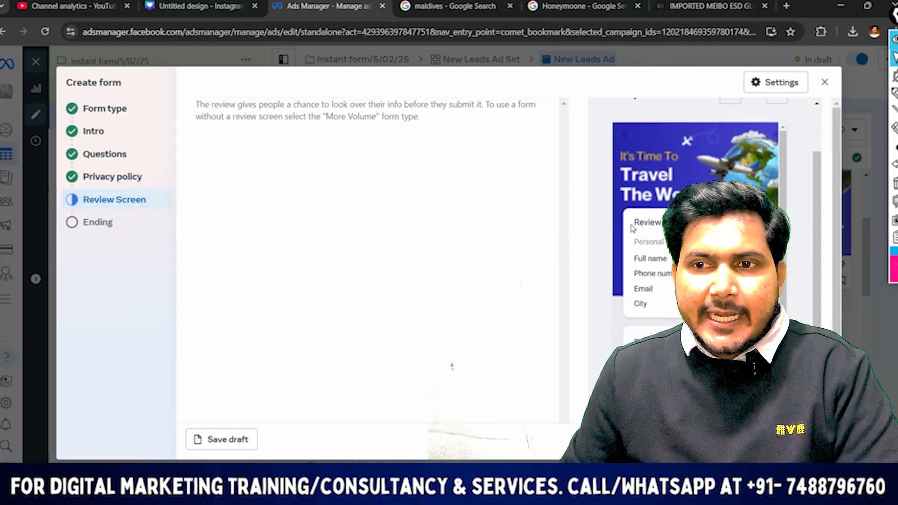
Go back to the first page of the form preview and examine the intro text and the trip type question
scroll(647, 203, down, 2)
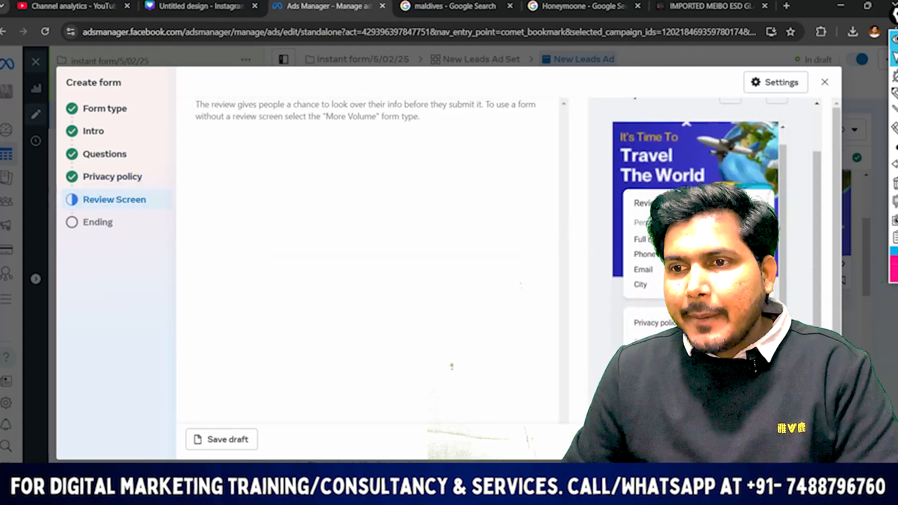
scroll(748, 131, up, 2)
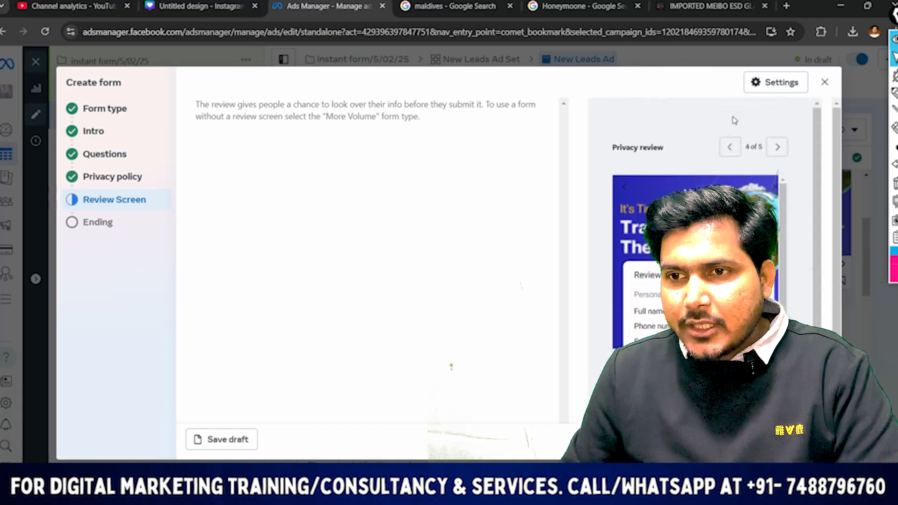
click(730, 148)
click(730, 148)
click(730, 148)
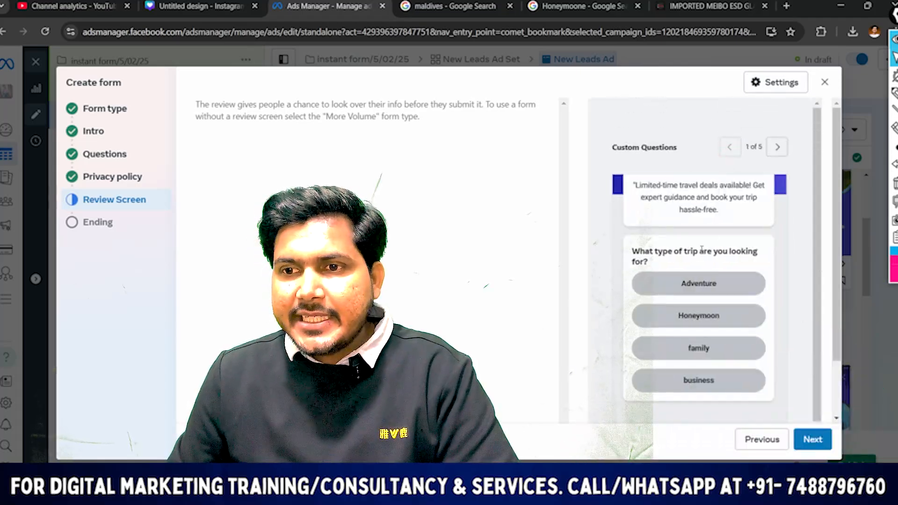
scroll(701, 250, up, 3)
scroll(673, 234, down, 1)
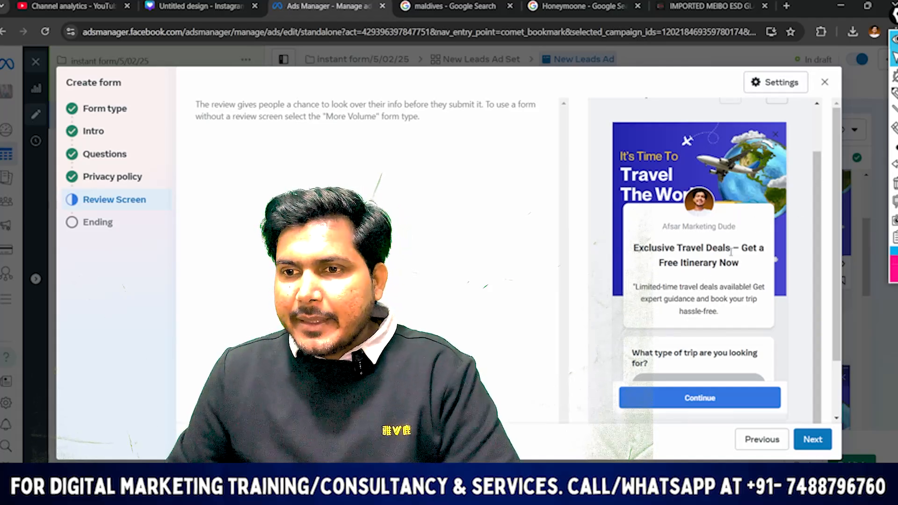
scroll(697, 176, down, 1)
scroll(668, 261, down, 2)
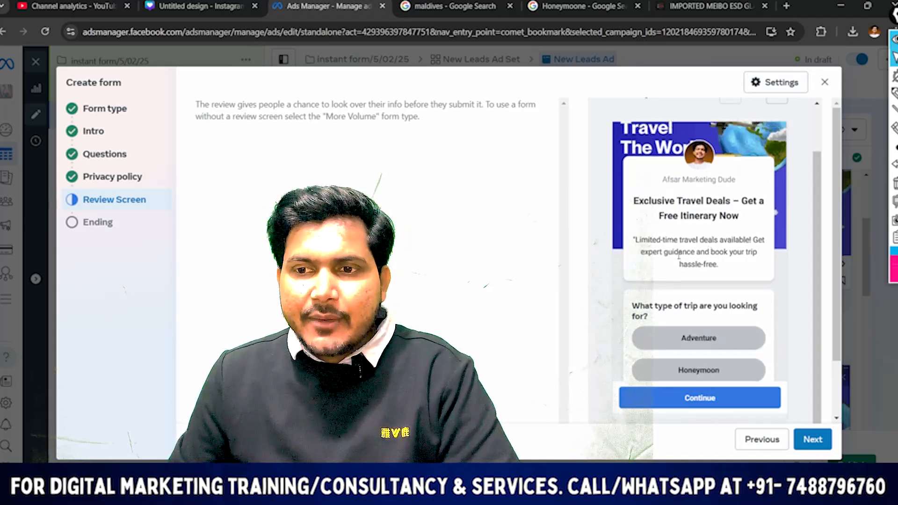
scroll(723, 262, up, 3)
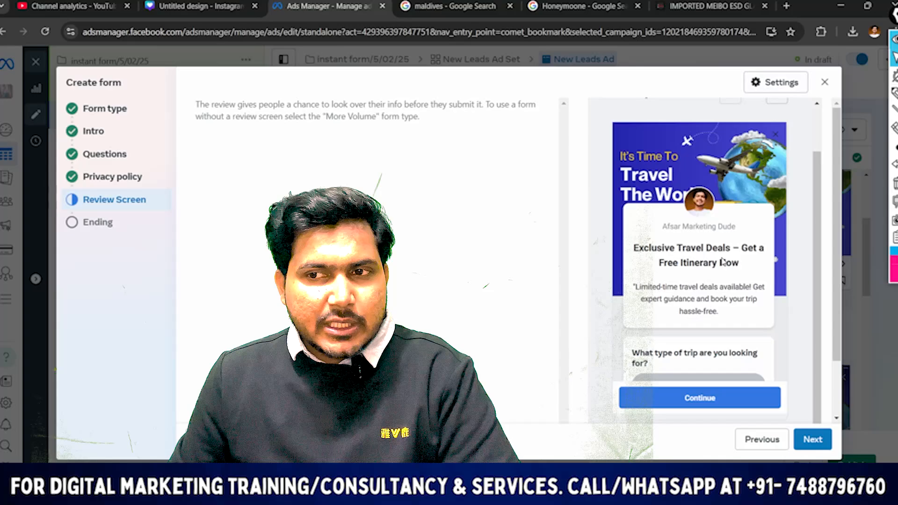
scroll(792, 107, up, 1)
Page forward through the form preview to examine the travel destination question, the contact information fields and the privacy review page
click(773, 147)
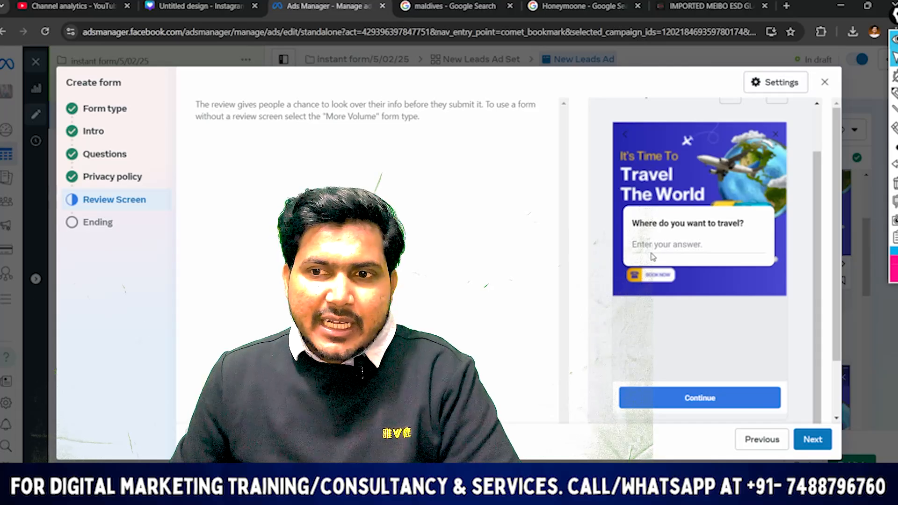
scroll(698, 237, up, 1)
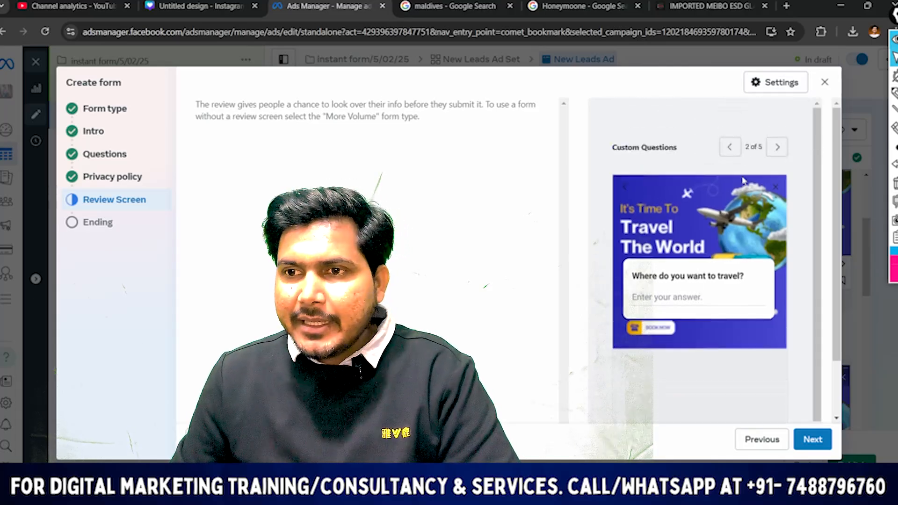
click(777, 146)
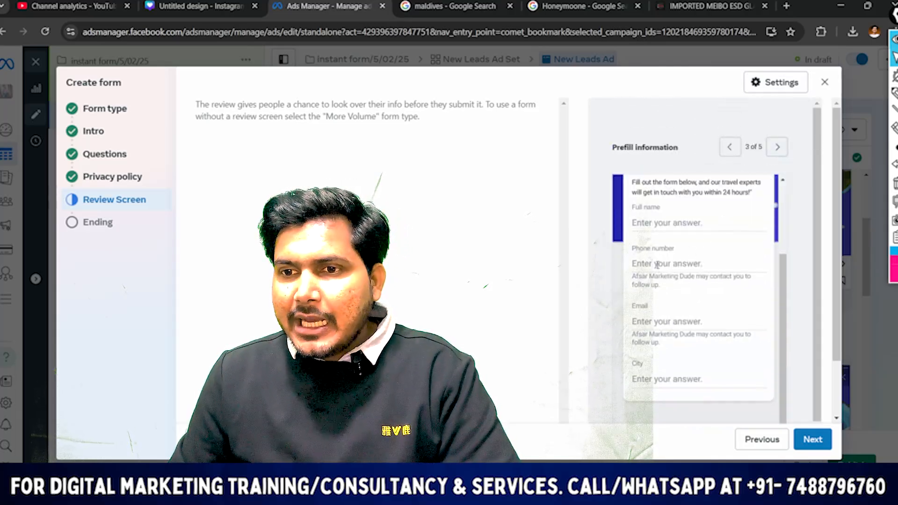
scroll(691, 249, down, 1)
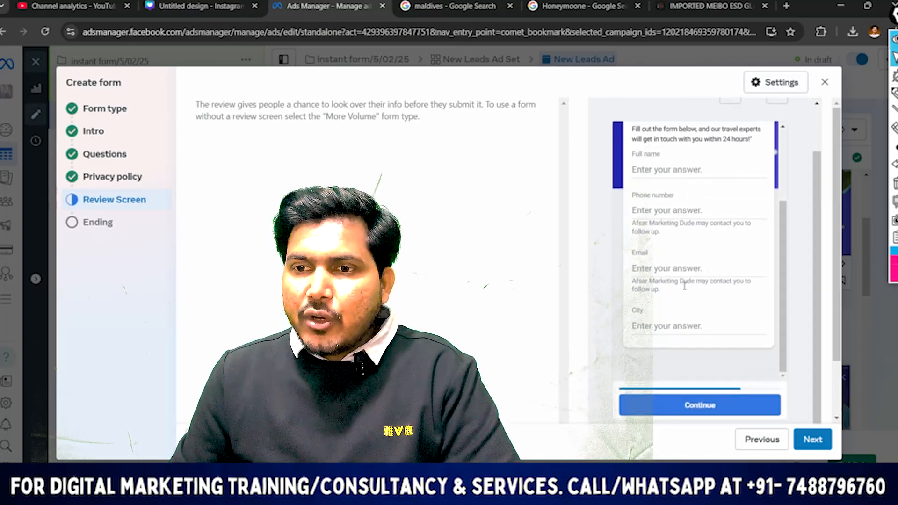
scroll(701, 308, up, 2)
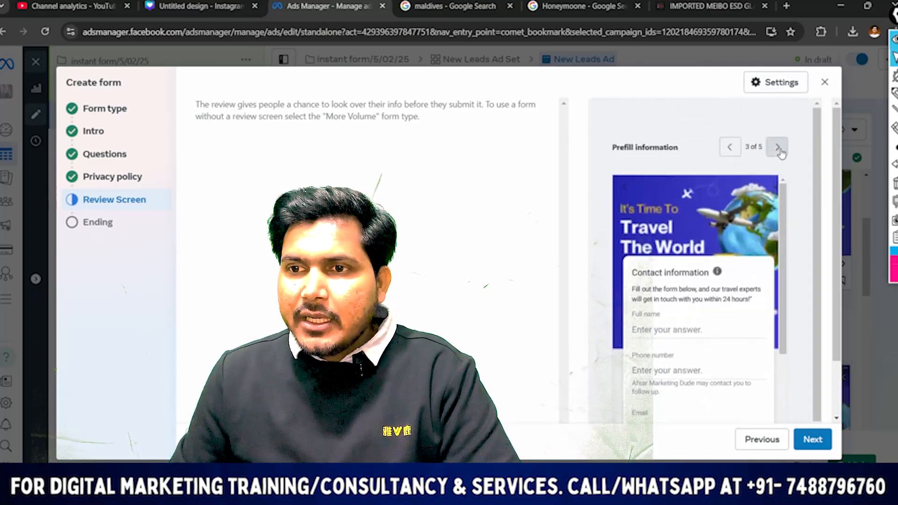
click(777, 146)
scroll(701, 241, down, 1)
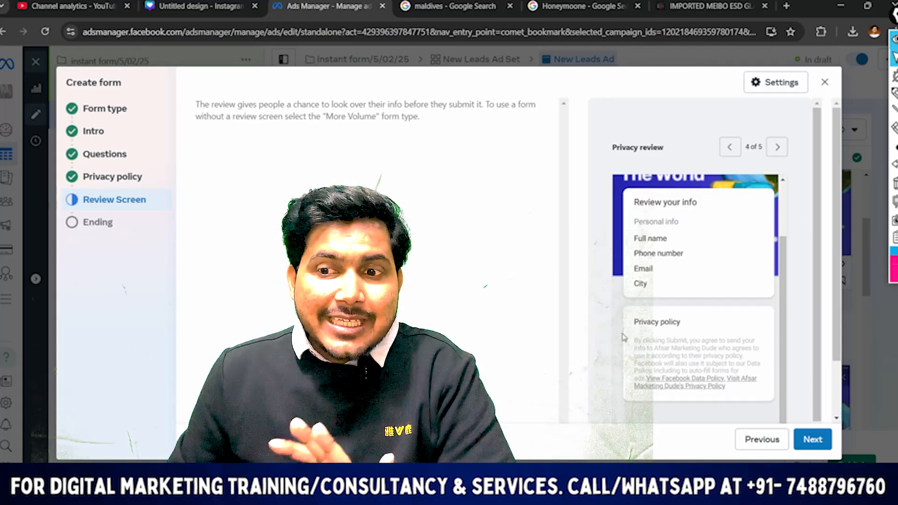
scroll(679, 293, up, 1)
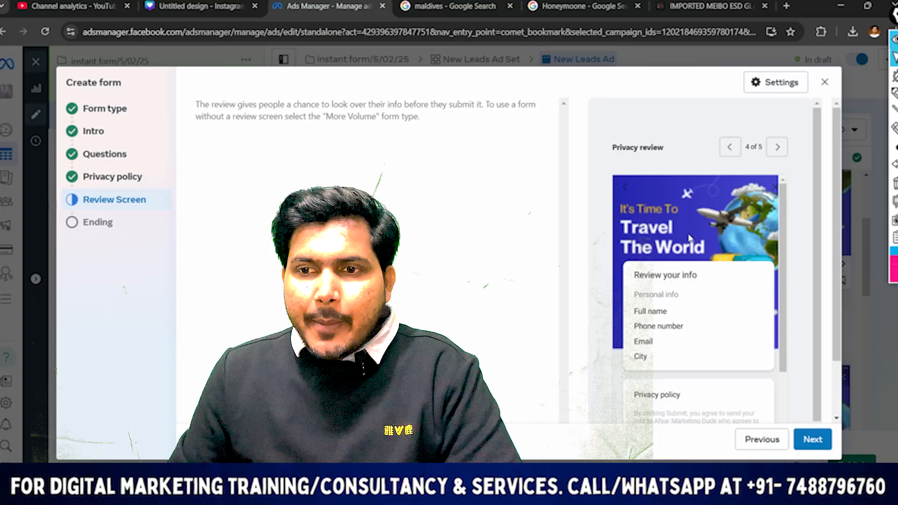
scroll(691, 239, down, 1)
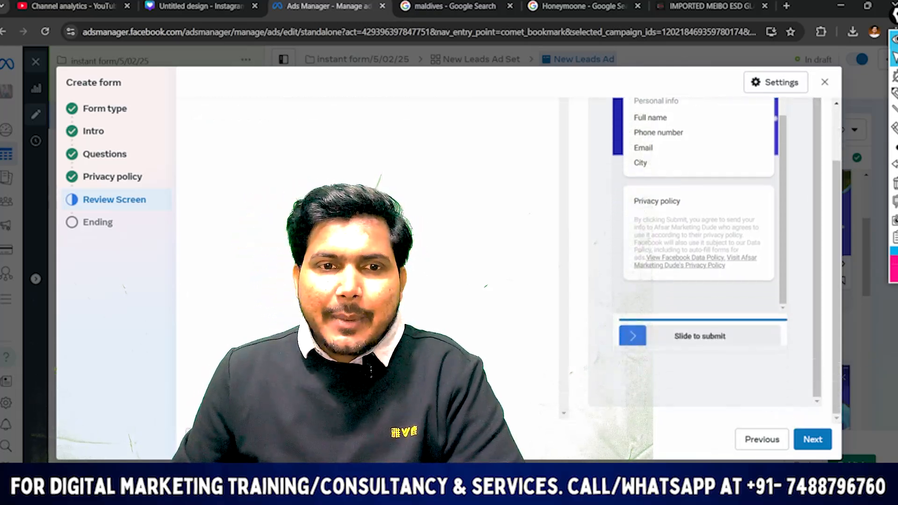
Open the form's Ending section and set the additional action to Call business
click(108, 225)
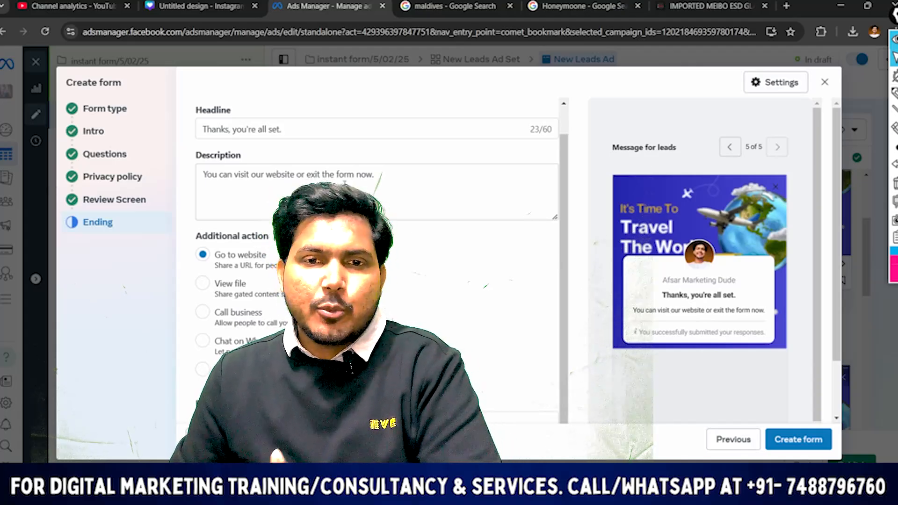
click(206, 288)
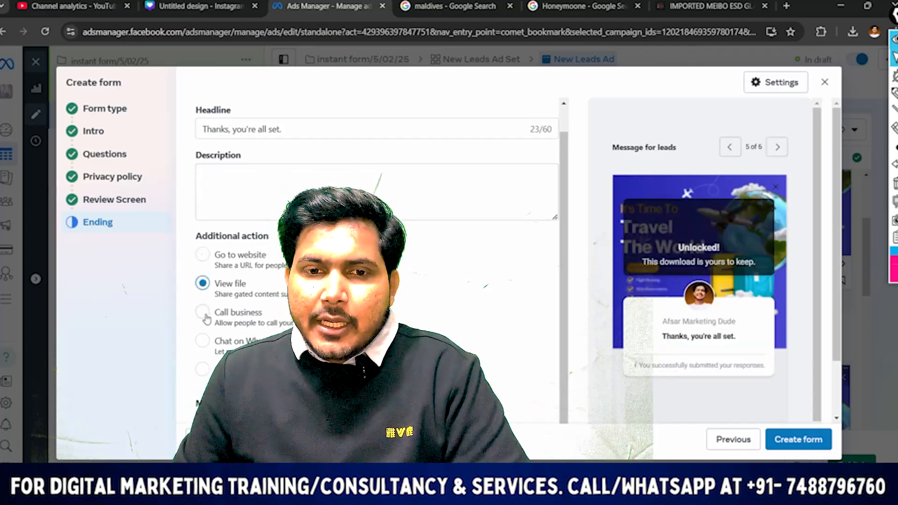
click(218, 322)
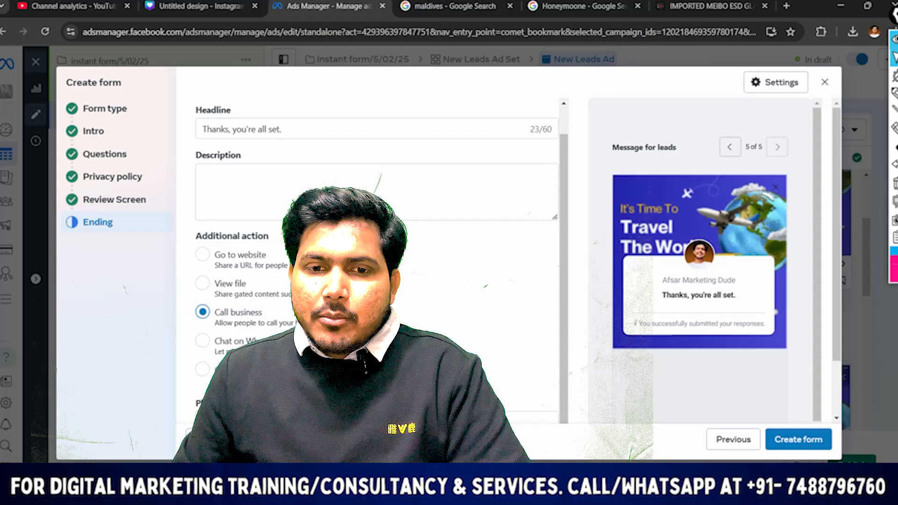
scroll(360, 150, up, 1)
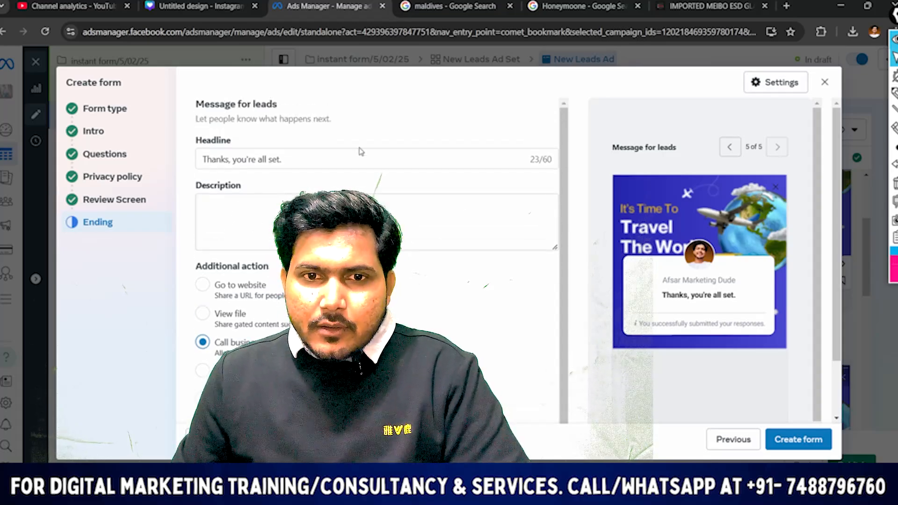
Set the country code to India (+91) with the business's phone number, and try to create the form
scroll(361, 150, down, 1)
click(235, 417)
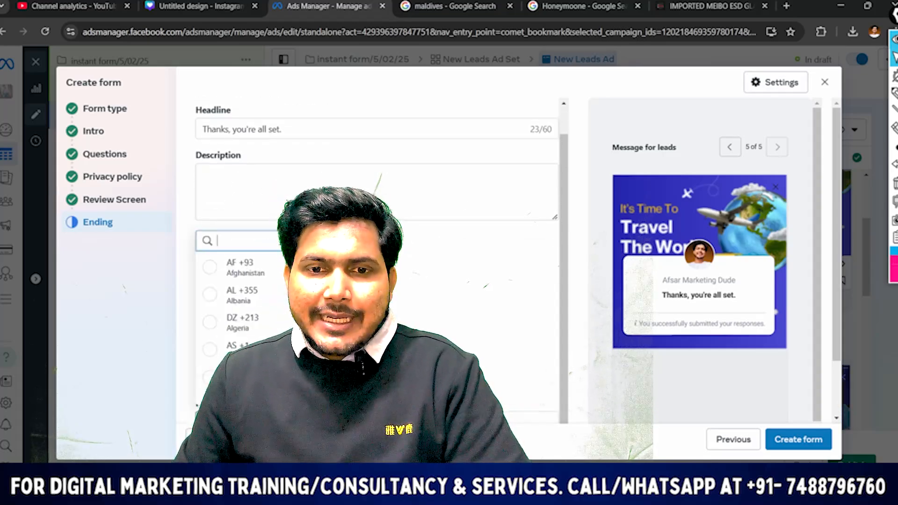
text(91)
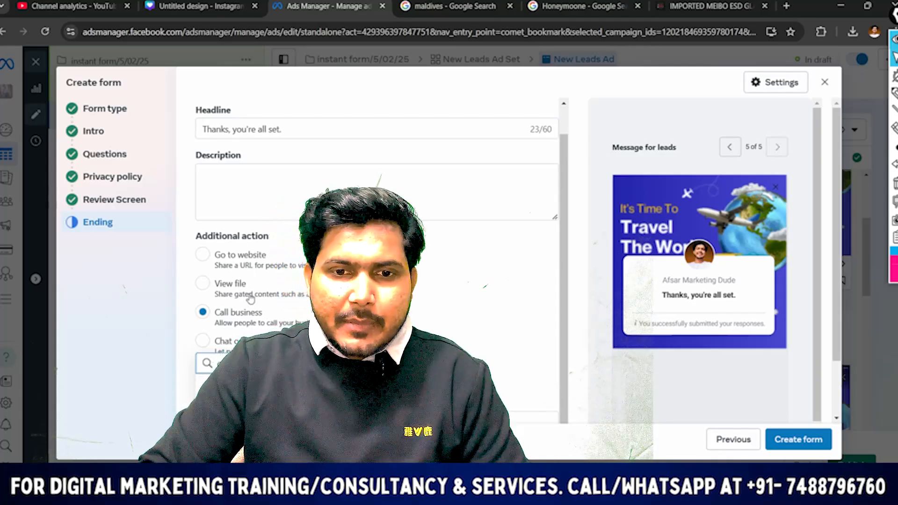
key(BackSpace)
key(BackSpace)
text(india)
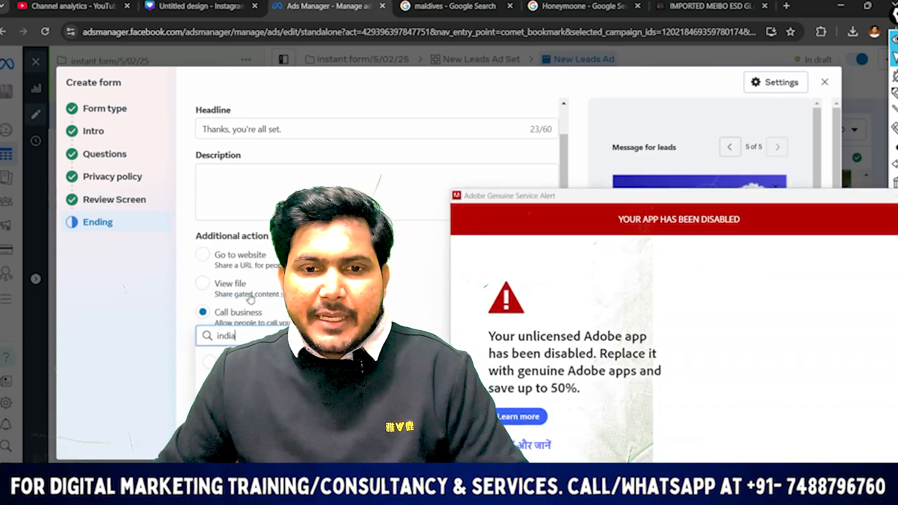
click(281, 361)
scroll(374, 327, down, 2)
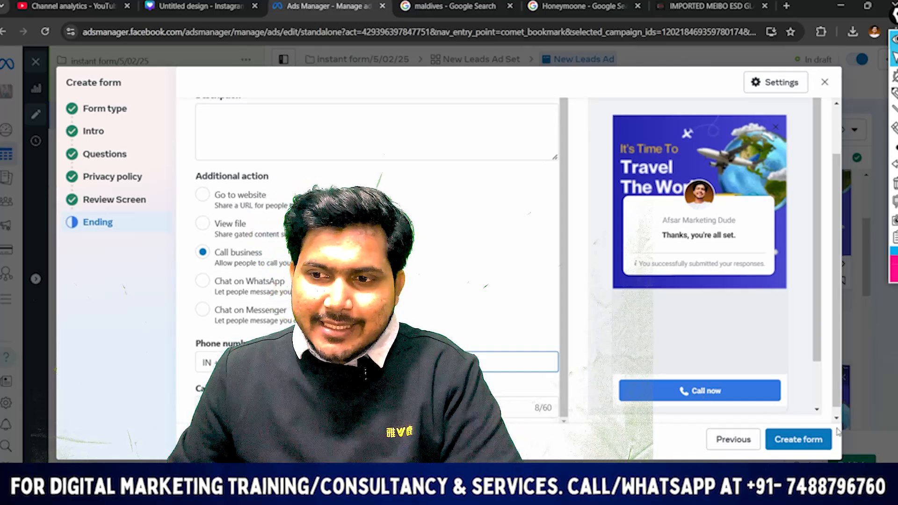
click(787, 443)
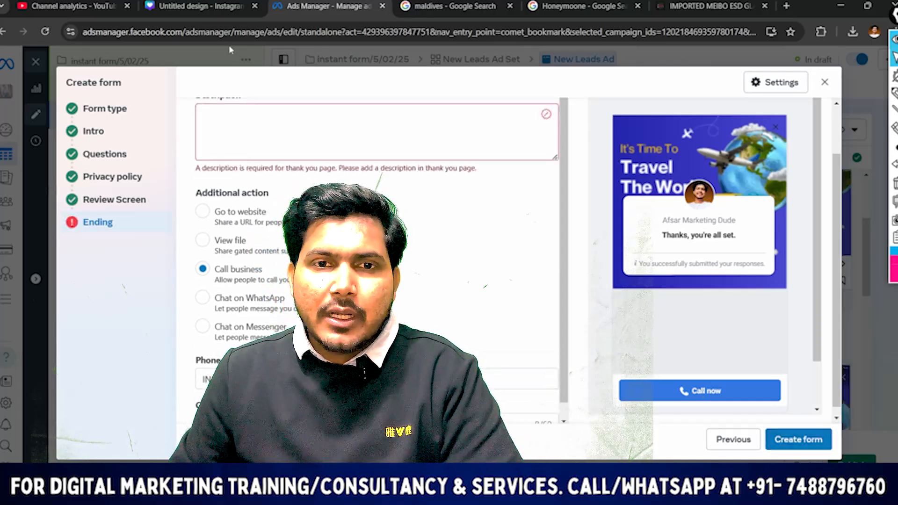
Copy "Thank You! Your Travel Plan Request is Received!" from the Word document into the ending description and create the form
click(269, 146)
scroll(361, 160, up, 1)
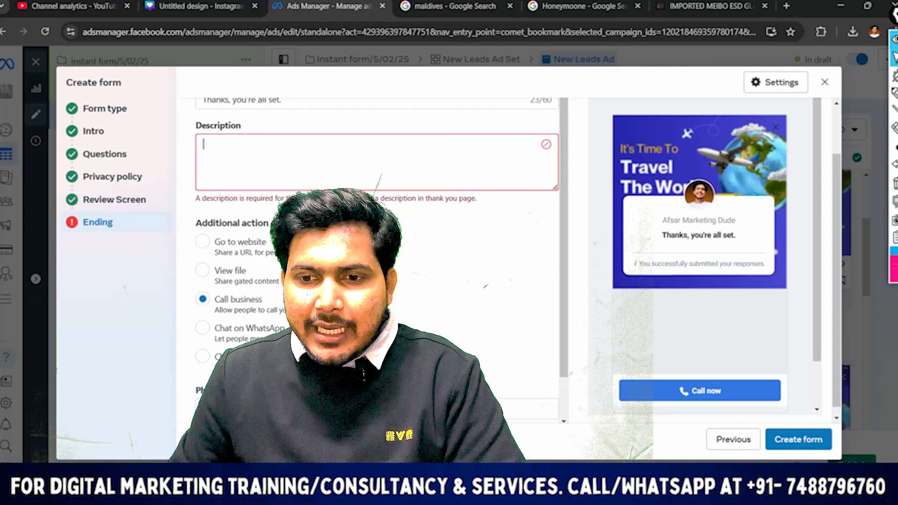
key(alt+Tab)
scroll(441, 238, down, 7)
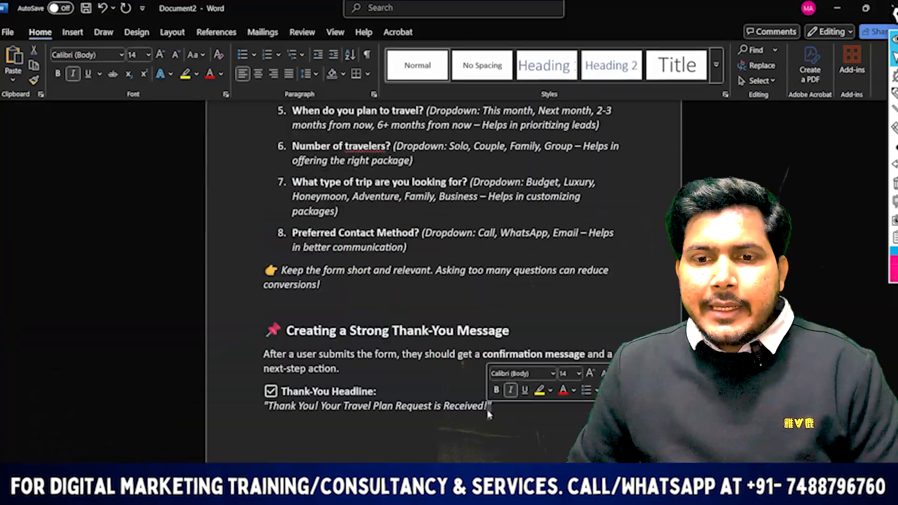
drag(492, 407, 284, 413)
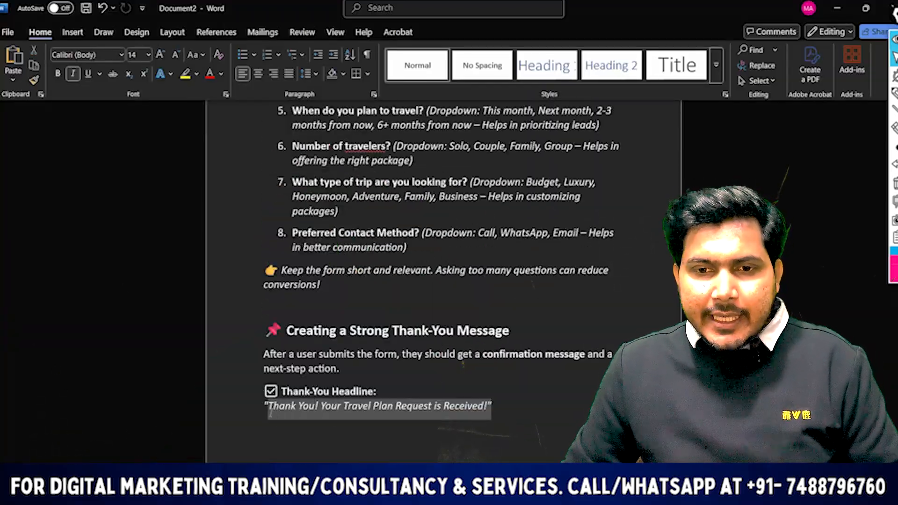
key(ctrl+c)
key(alt+Tab)
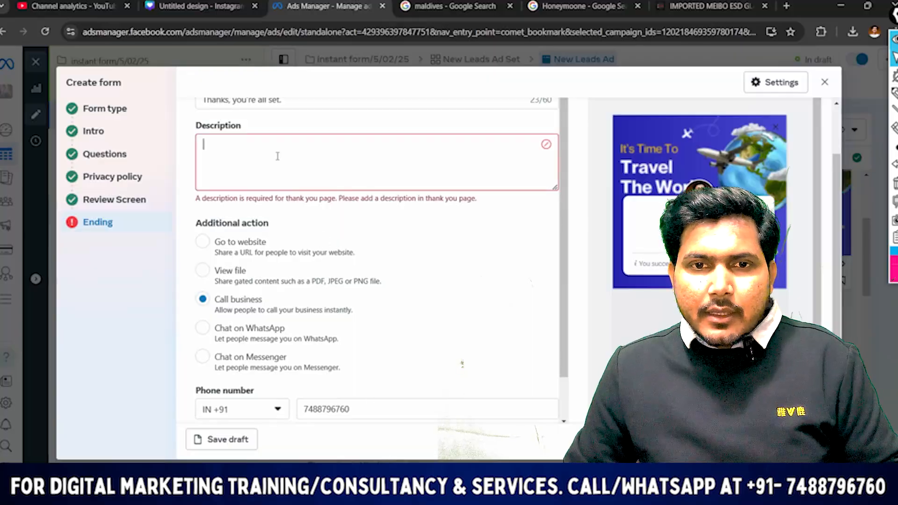
click(246, 145)
key(ctrl+v)
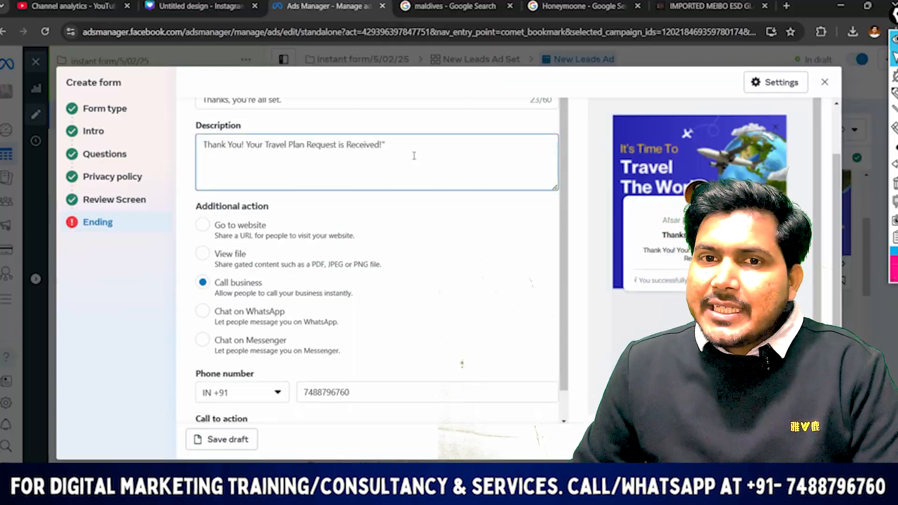
scroll(404, 190, down, 1)
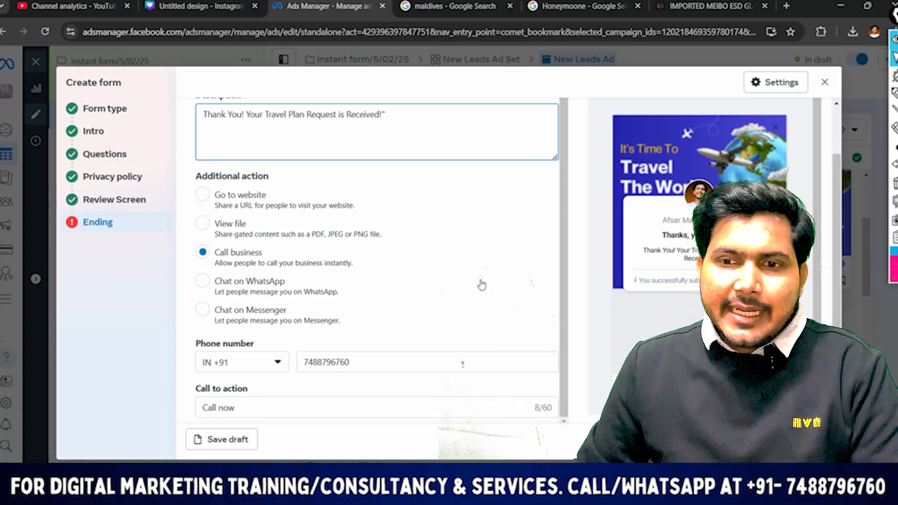
click(664, 374)
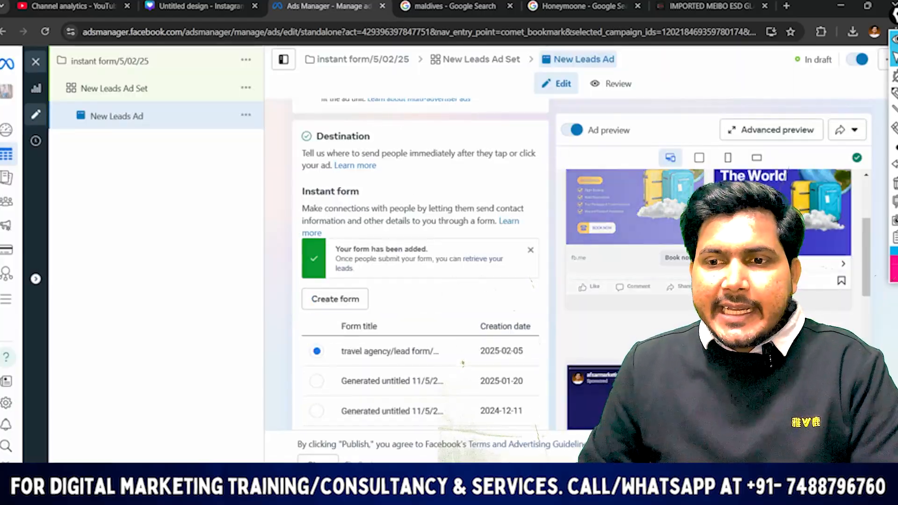
Examine the ad's creative media, text fields and call to action, and its previews across feed, story and Reels placements
scroll(420, 264, down, 3)
scroll(462, 362, down, 5)
scroll(462, 362, down, 10)
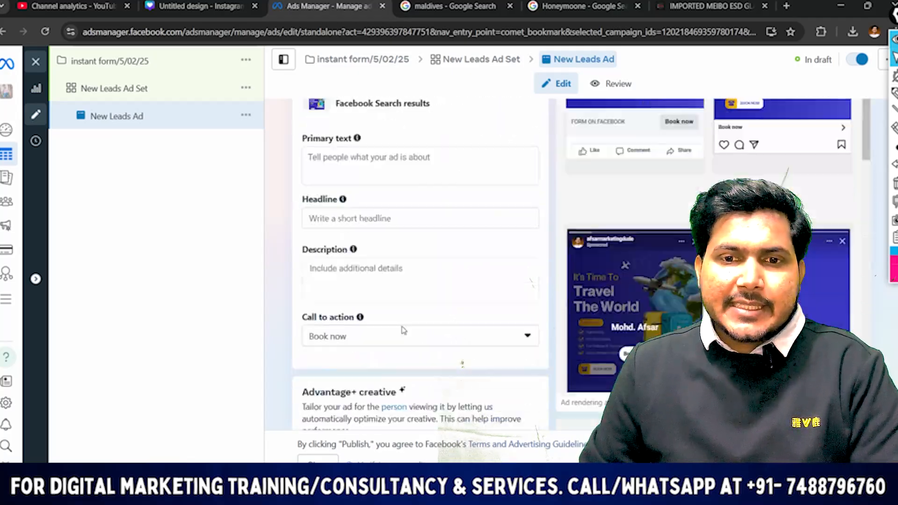
scroll(462, 362, up, 5)
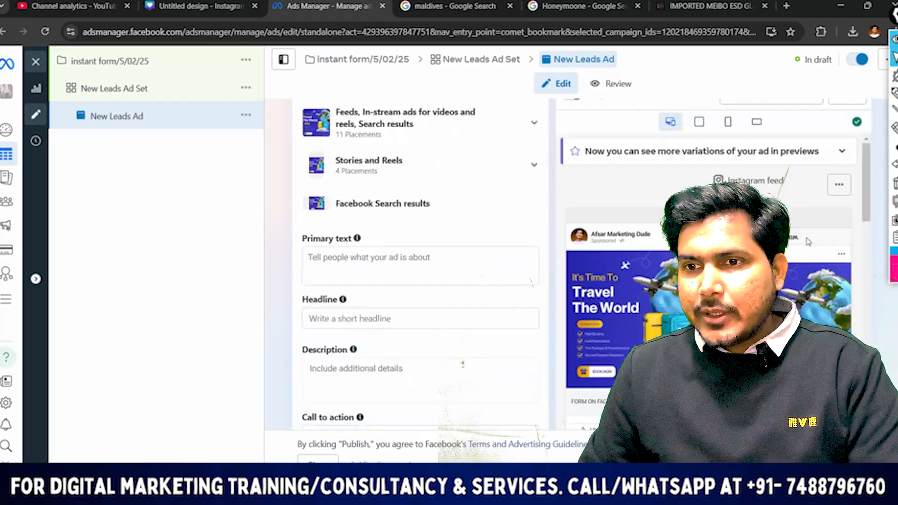
scroll(463, 364, up, 2)
scroll(462, 363, up, 1)
scroll(686, 265, down, 8)
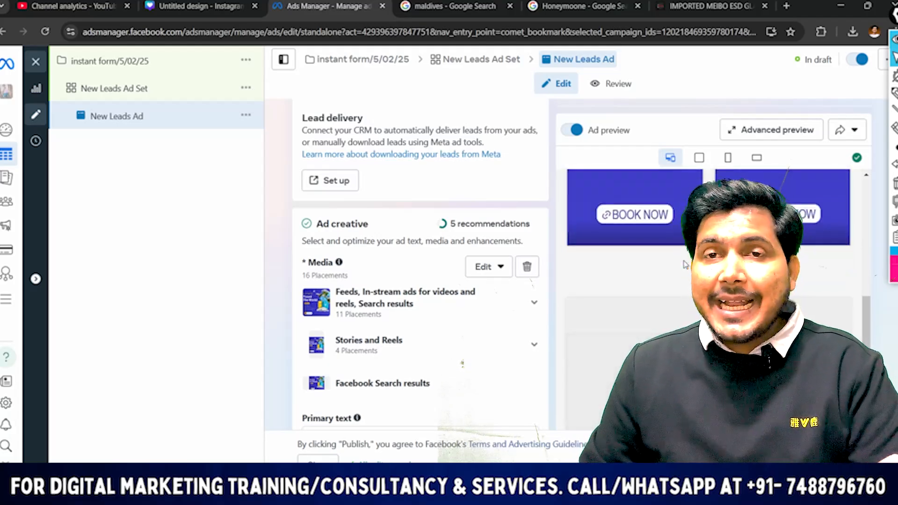
scroll(685, 264, down, 3)
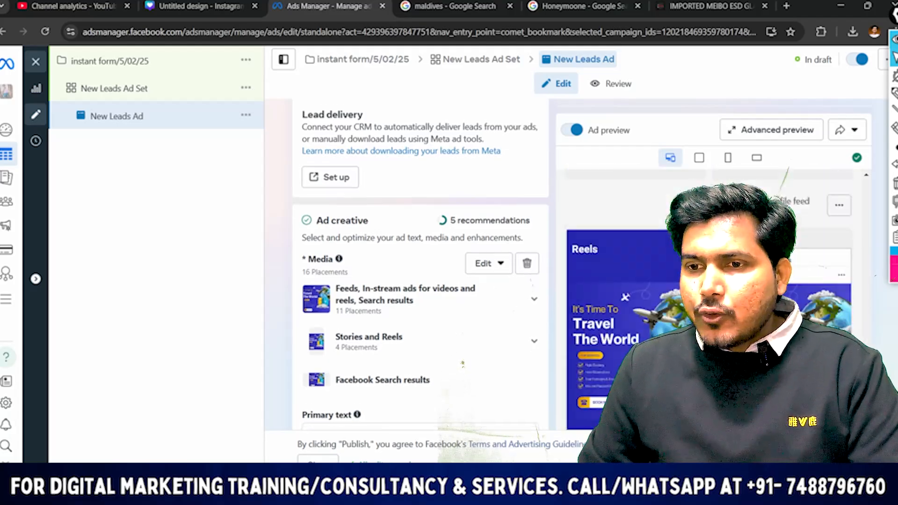
Page through the ad's Facebook form preview from the custom questions to the final message for leads
scroll(462, 363, down, 15)
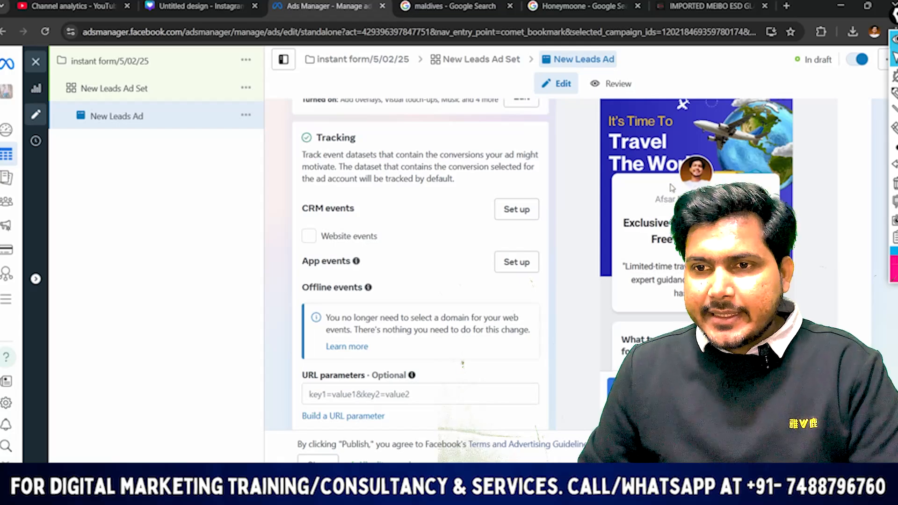
scroll(672, 188, up, 1)
scroll(749, 290, down, 3)
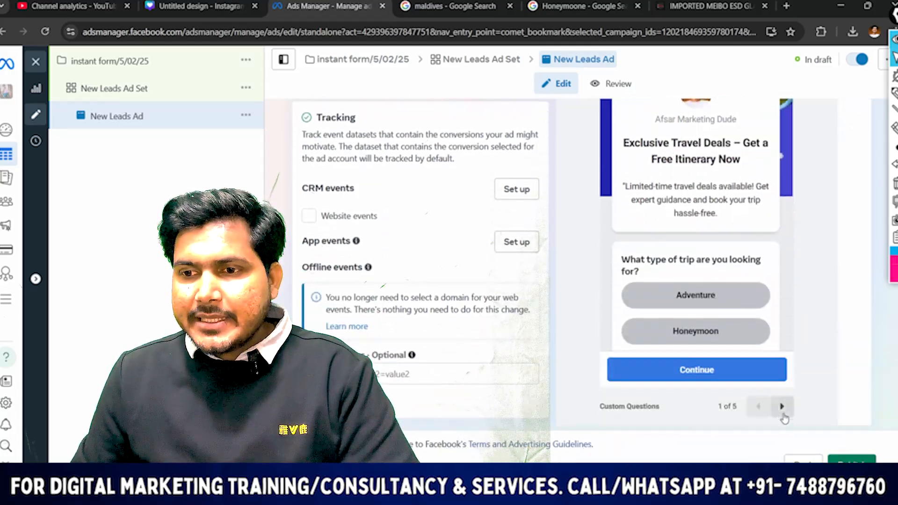
click(781, 406)
click(781, 406)
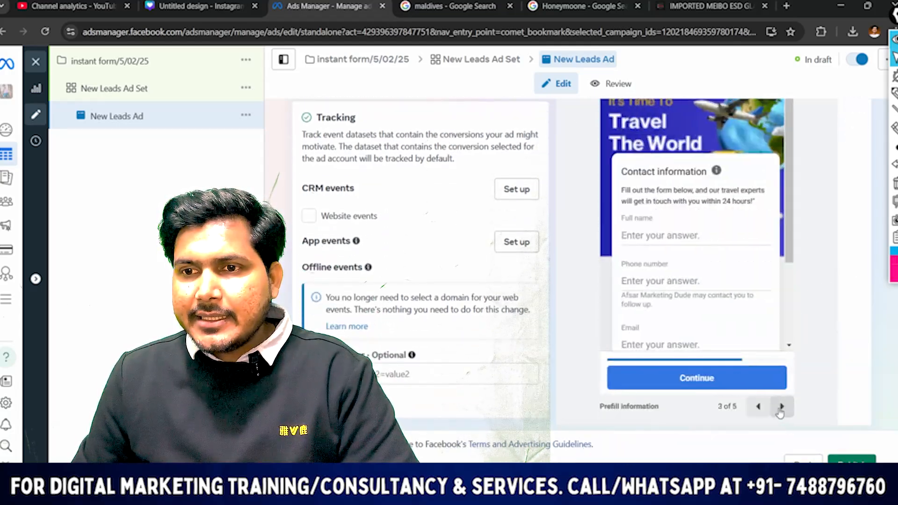
click(781, 406)
click(781, 406)
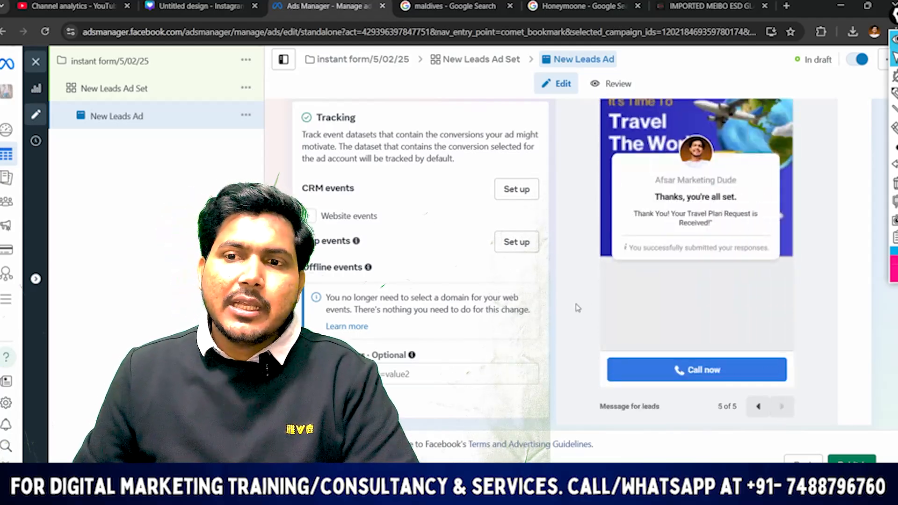
scroll(398, 271, up, 10)
scroll(388, 248, up, 4)
scroll(388, 248, down, 5)
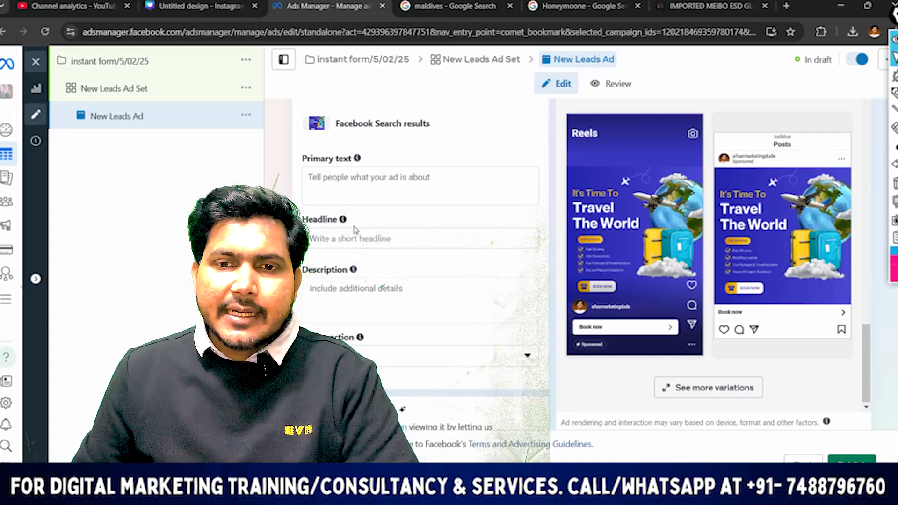
scroll(356, 230, down, 3)
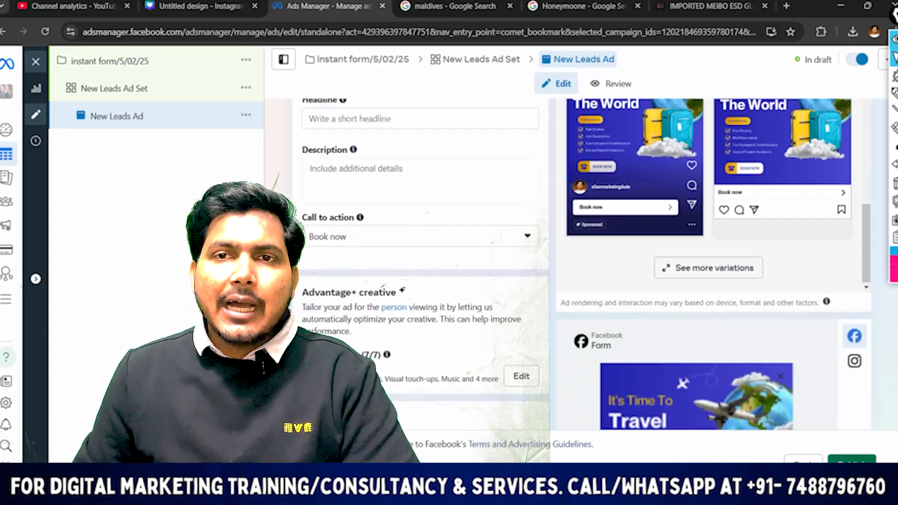